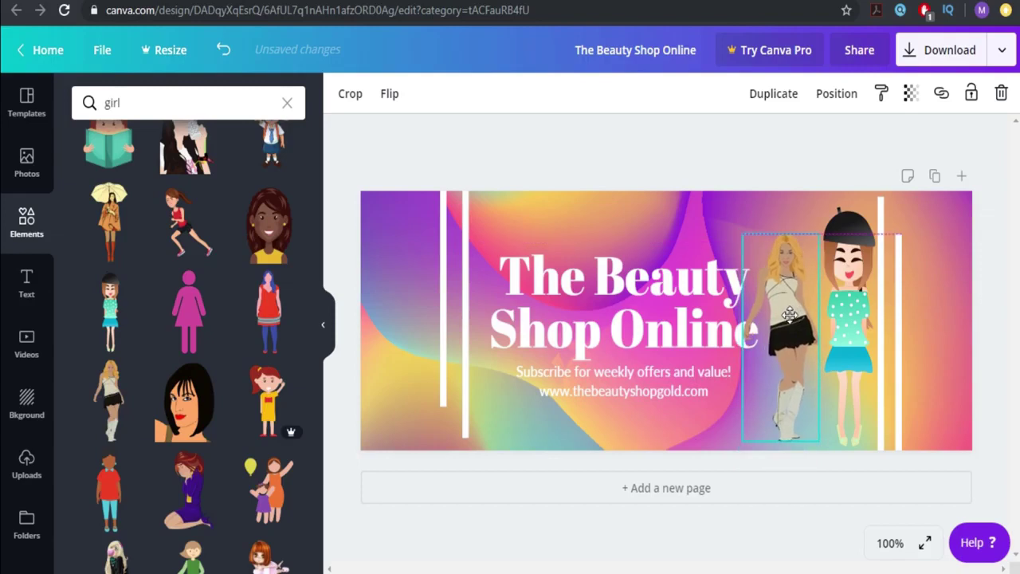
Delete the beret girl illustration and place the blonde woman enlarged to nearly full banner height, just left of the right-hand white lines
left_click_drag(925, 199, 843, 478)
key("Delete")
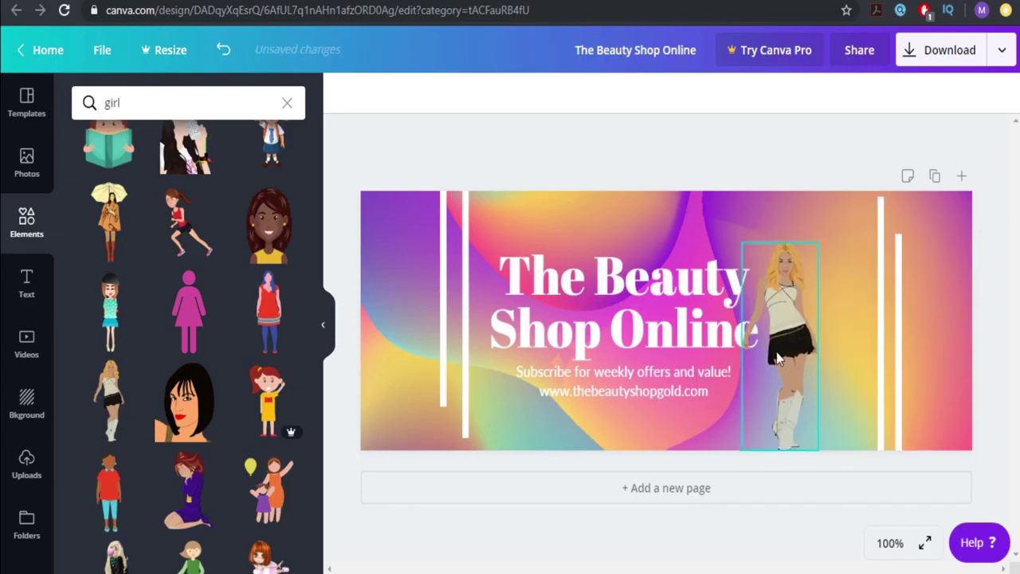
left_click_drag(777, 359, 833, 341)
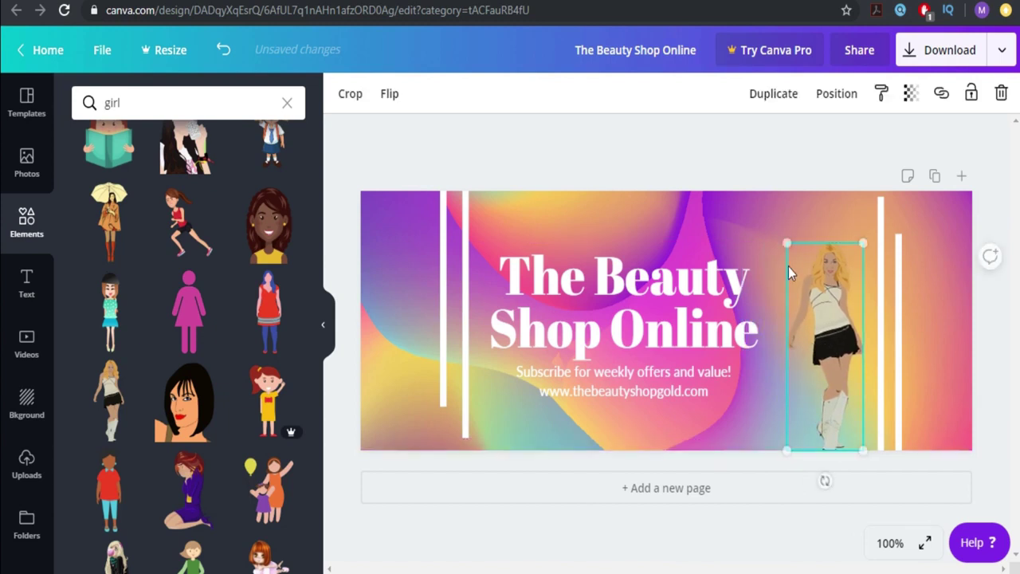
left_click_drag(787, 243, 741, 215)
left_click(707, 183)
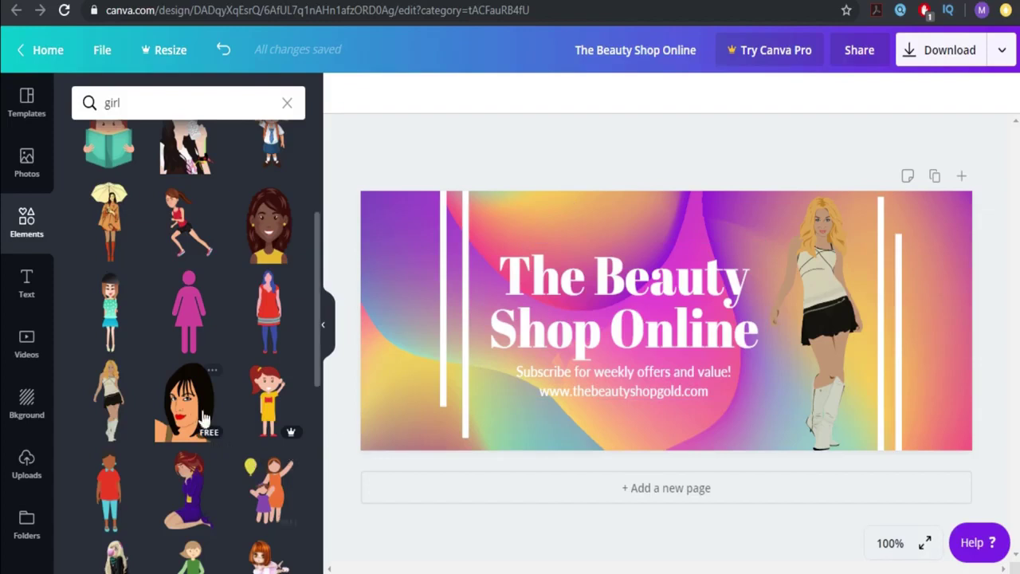
Replace the blonde woman with the black-haired woman portrait, placed at the banner's lower-left corner
left_click(781, 351)
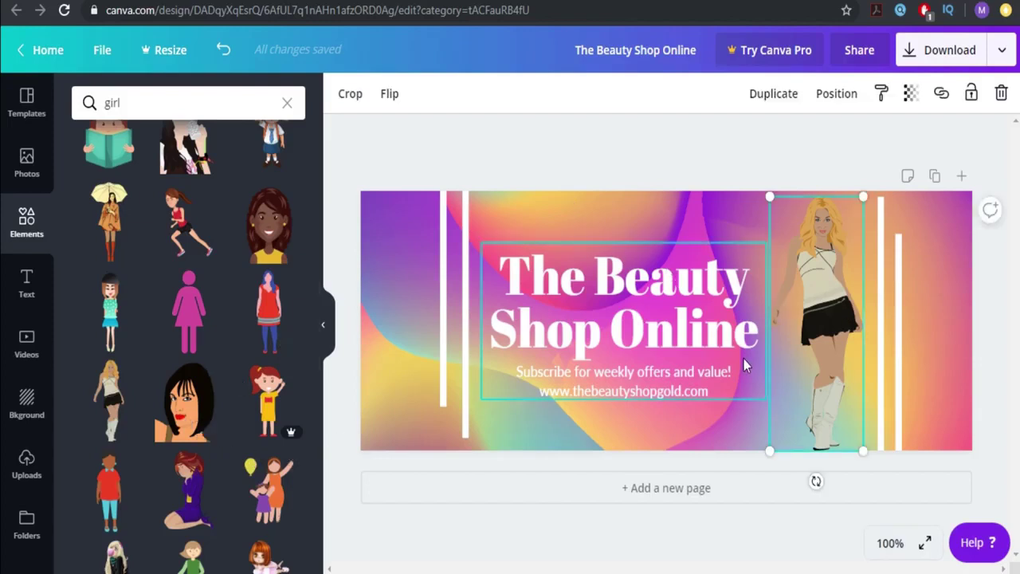
key("Delete")
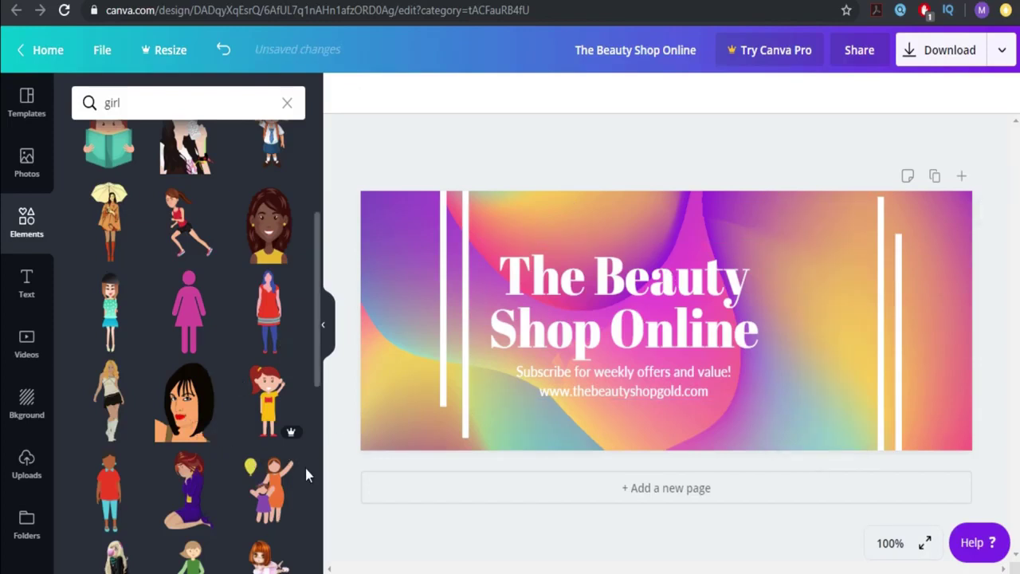
left_click(183, 403)
left_click_drag(694, 348, 850, 367)
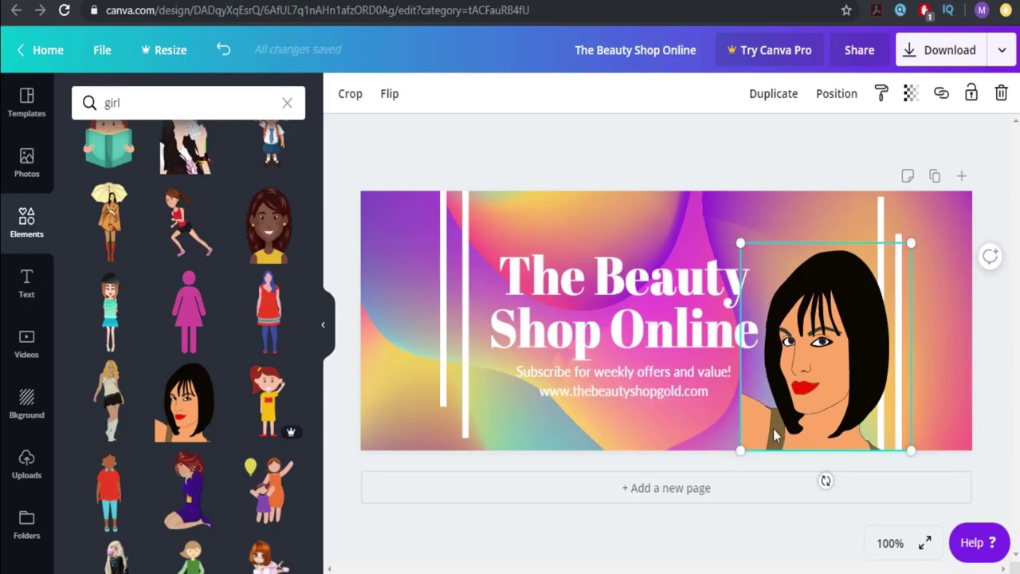
left_click_drag(824, 360, 434, 365)
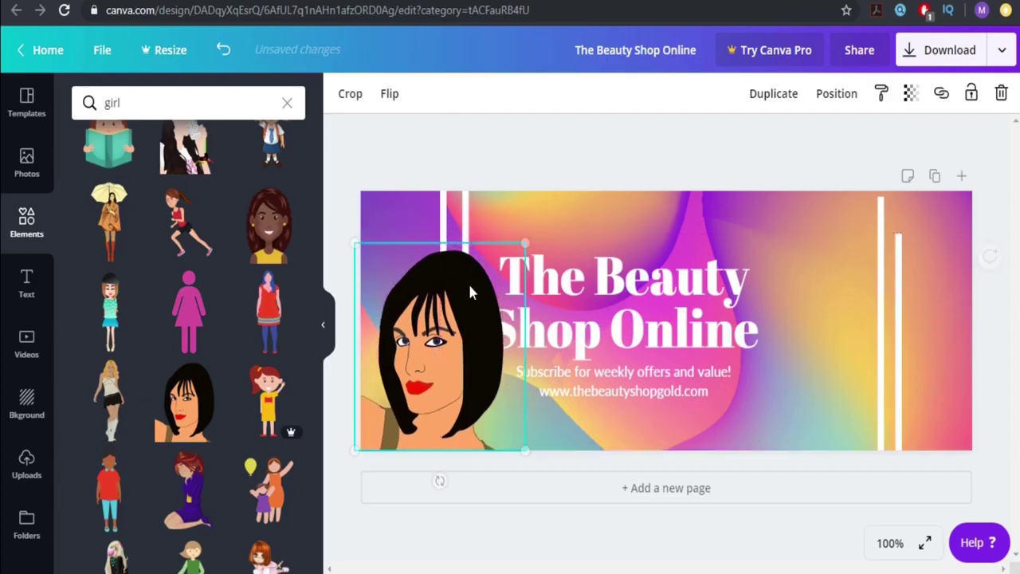
left_click(466, 133)
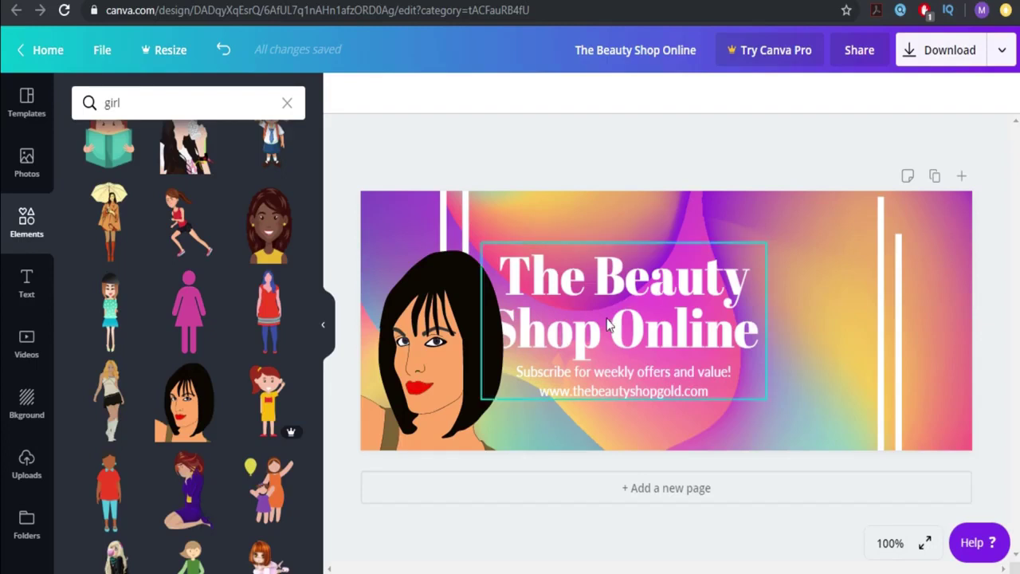
Move the title text block right, into the space between the portrait and the right-hand white lines
left_click_drag(607, 323, 700, 330)
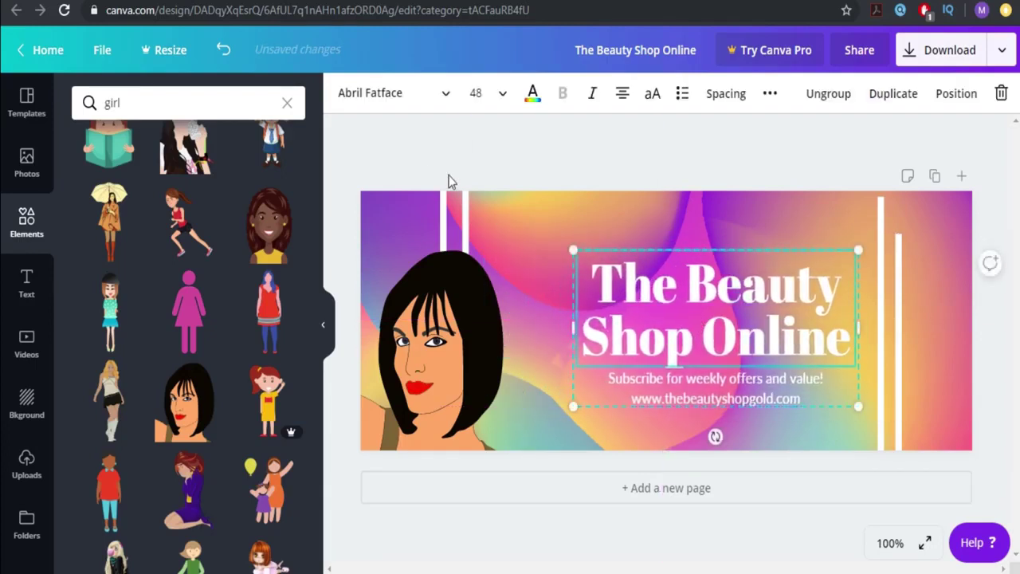
left_click_drag(408, 161, 491, 219)
left_click(496, 231)
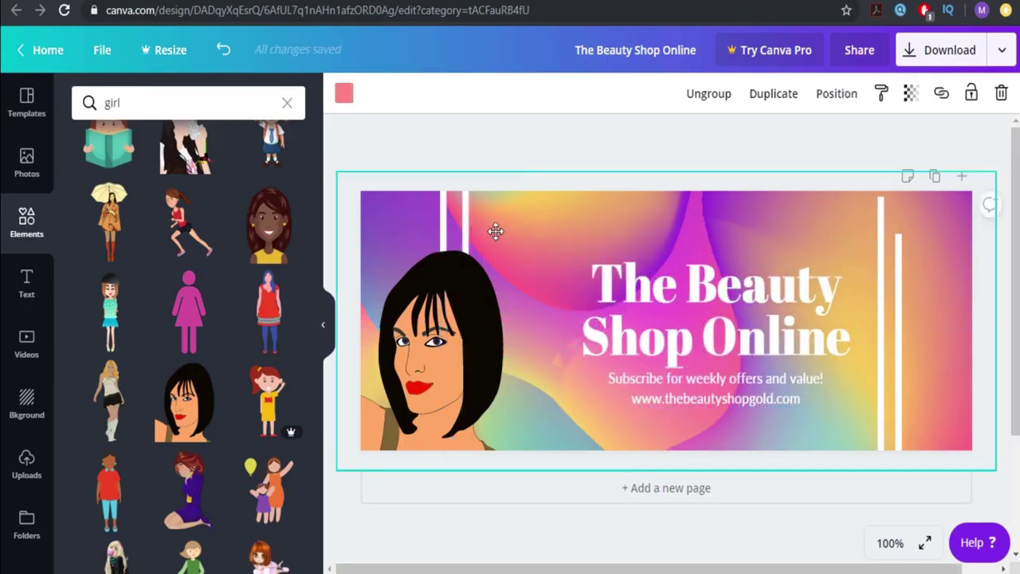
Undo the recent edits back to the smaller beret girl illustration and the brighter background
key("ctrl+z")
key("ctrl+z")
key("ctrl+z")
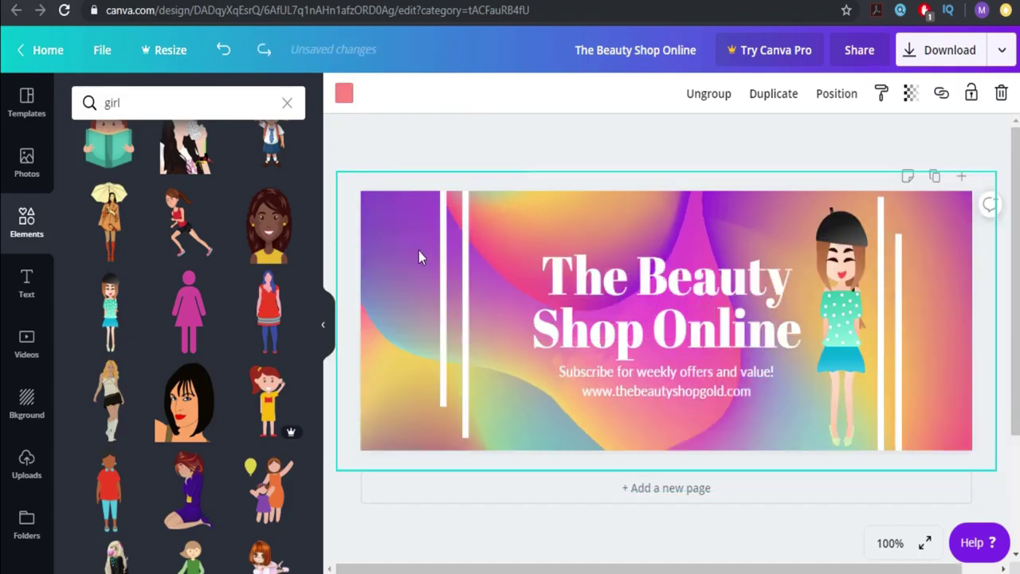
key("ctrl+z")
key("ctrl+z")
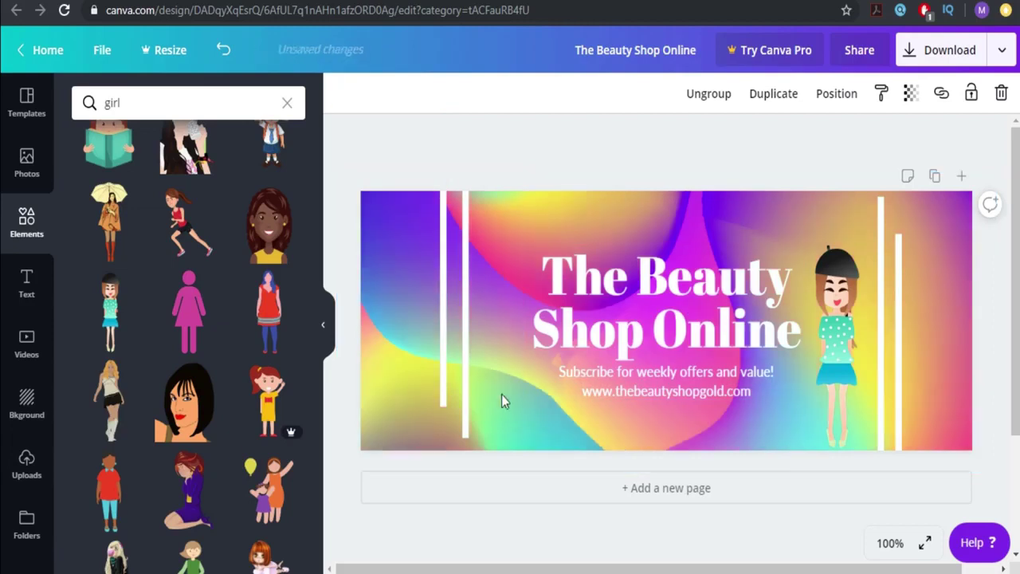
Replace the beret girl with the black-haired woman portrait, placed at the banner's lower-left corner
key("Delete")
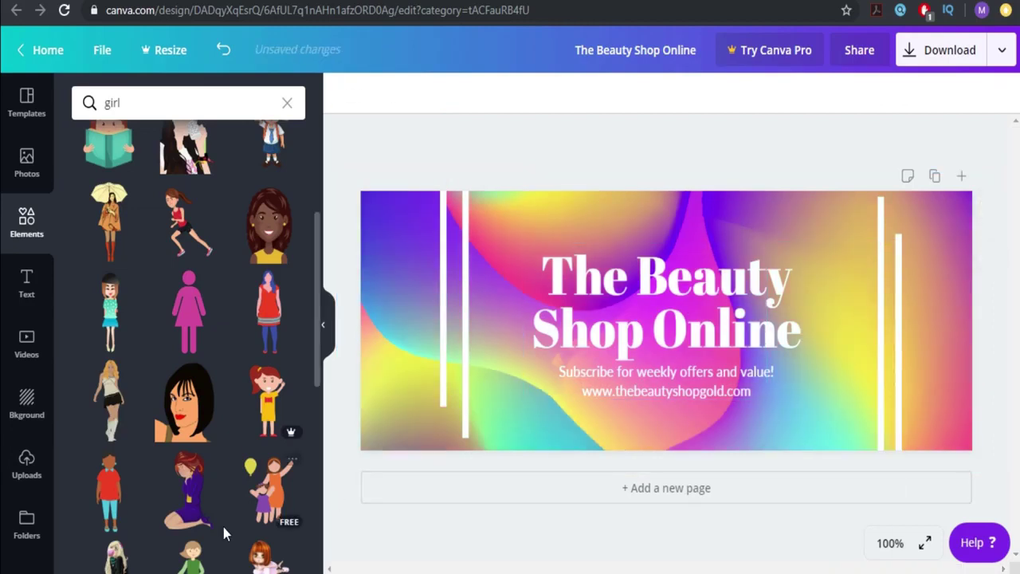
left_click(199, 415)
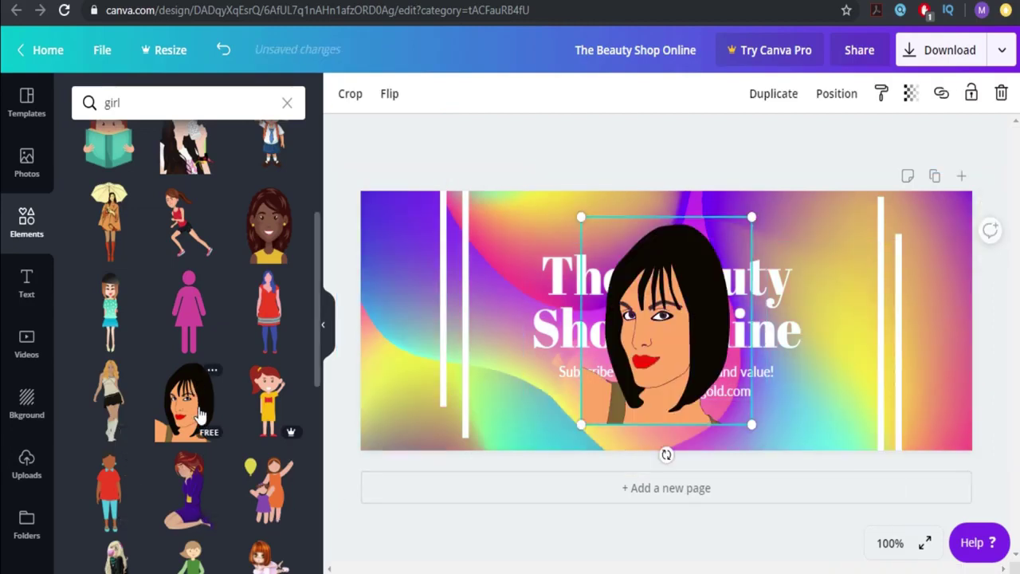
left_click_drag(611, 318, 422, 354)
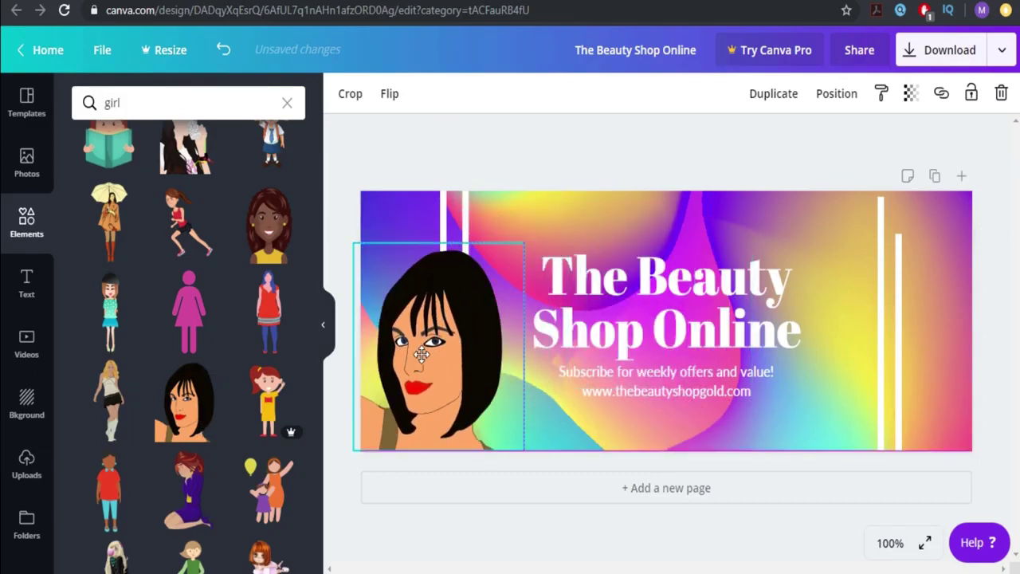
Move the left pair of white lines to between the portrait and the title, and shift the portrait slightly left
left_click_drag(466, 204, 508, 244)
left_click(456, 341)
left_click_drag(456, 341, 449, 342)
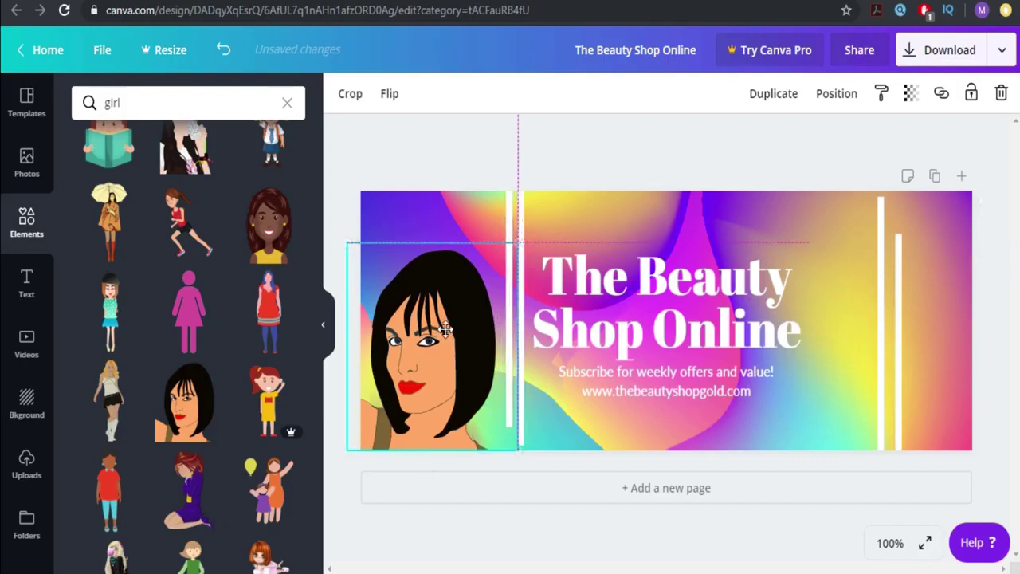
left_click(440, 154)
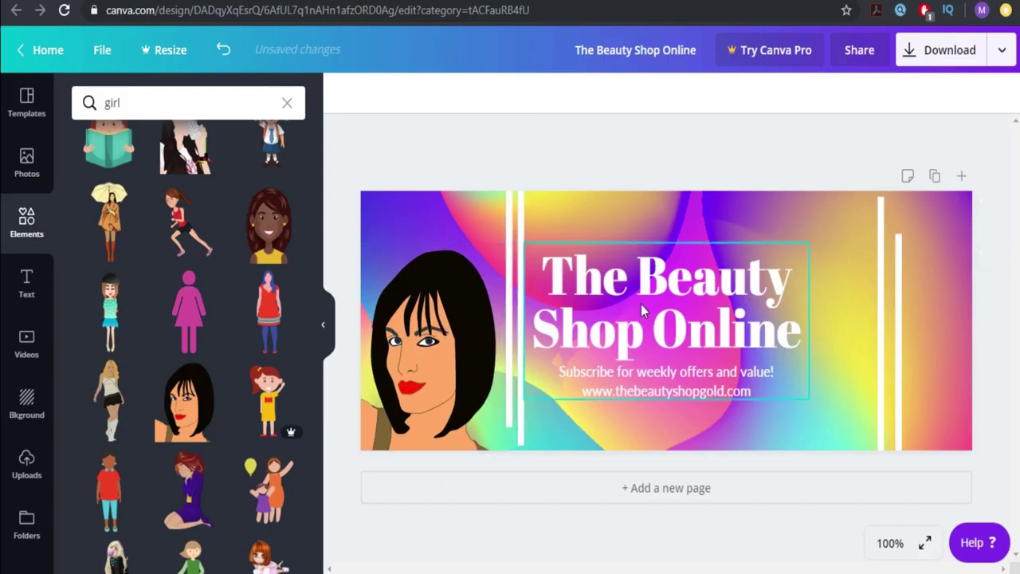
Enlarge the title text block to a headline size of 57.5 and position it between the two pairs of white lines
left_click_drag(640, 305, 697, 337)
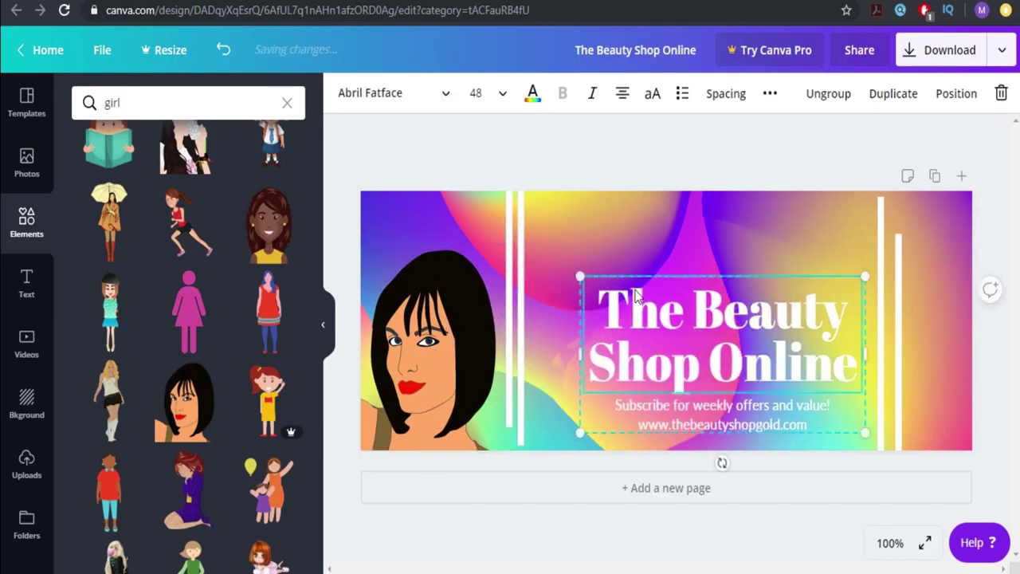
left_click_drag(581, 278, 536, 234)
left_click_drag(686, 323, 691, 300)
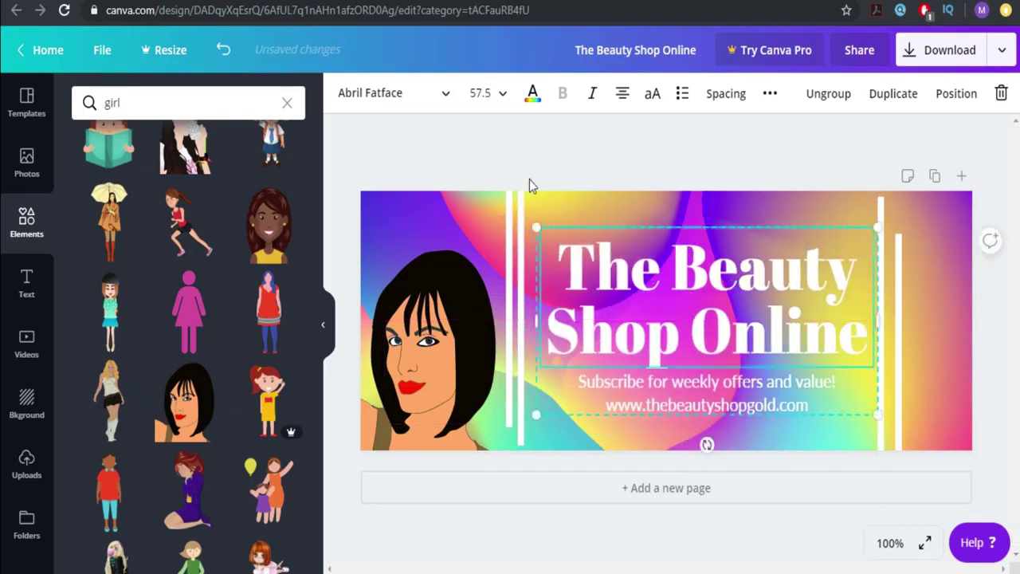
left_click(502, 163)
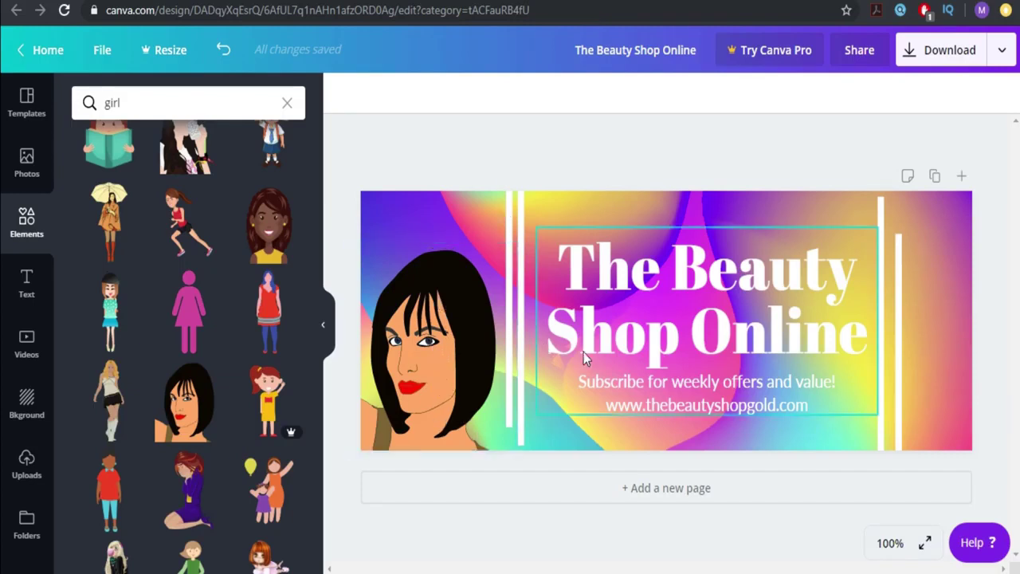
Try black and pink #ff66c4 as text colours for the word "Shop" in the headline
left_click(638, 336)
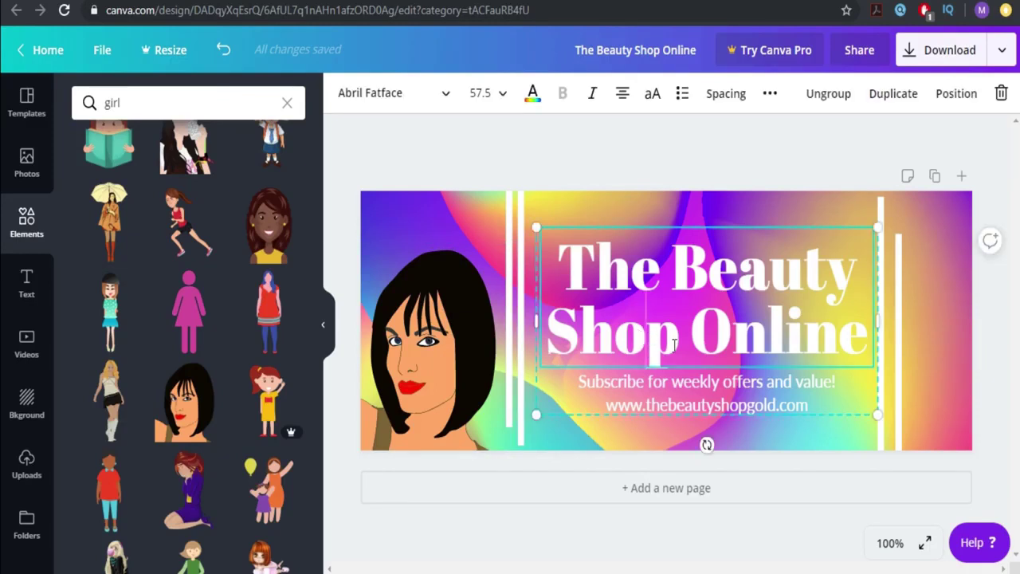
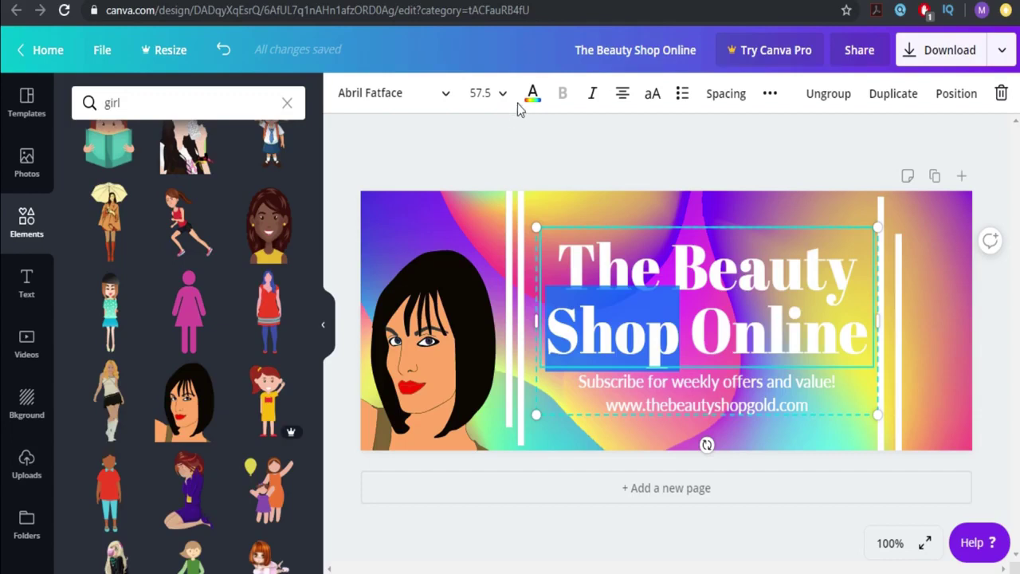
left_click(532, 94)
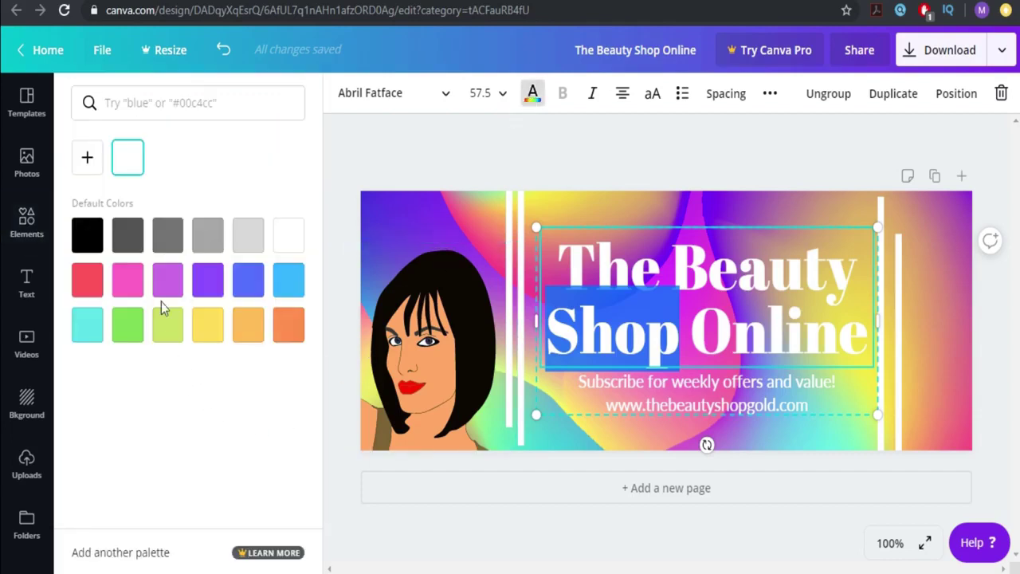
left_click(87, 234)
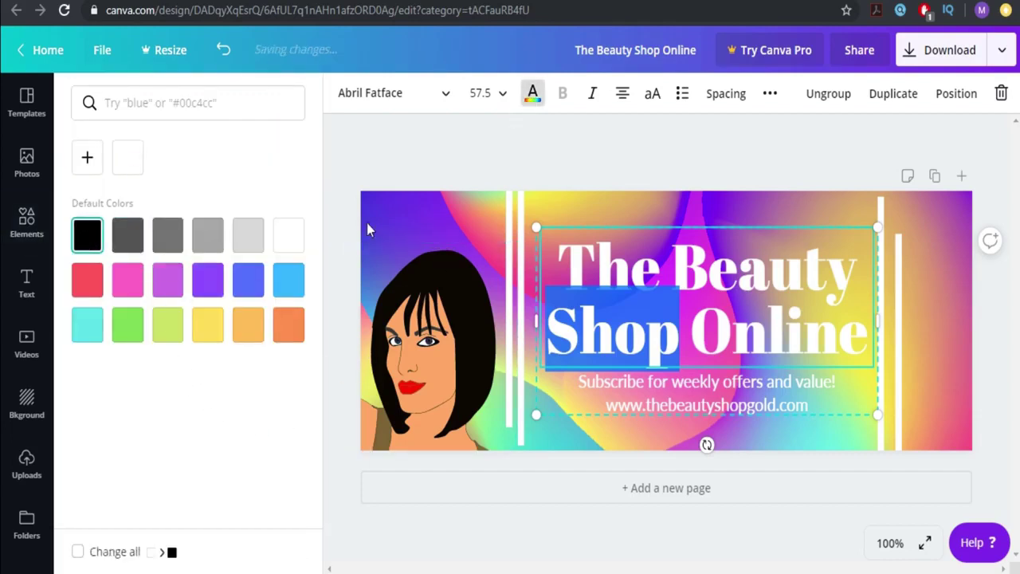
left_click(413, 152)
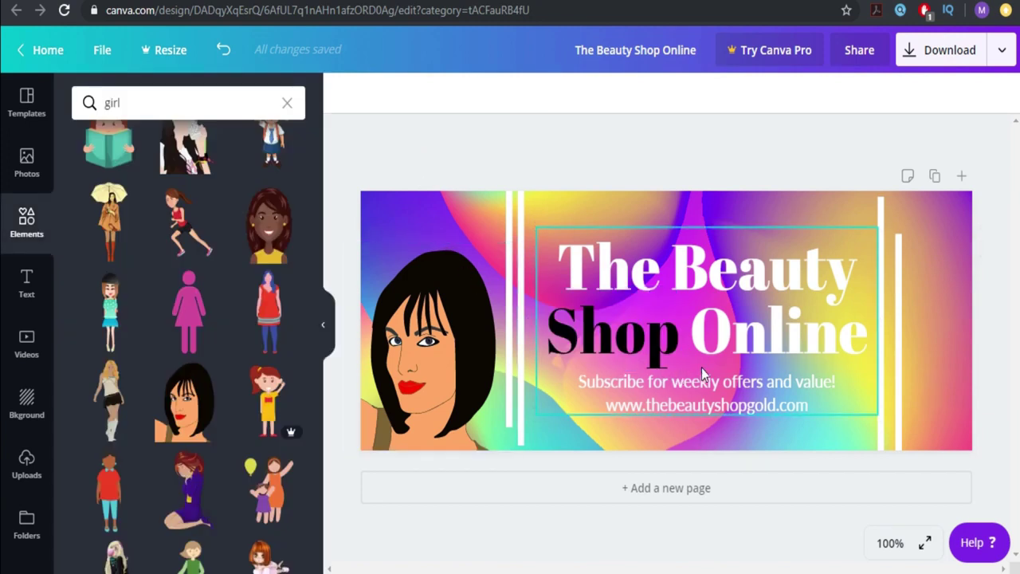
left_click(642, 339)
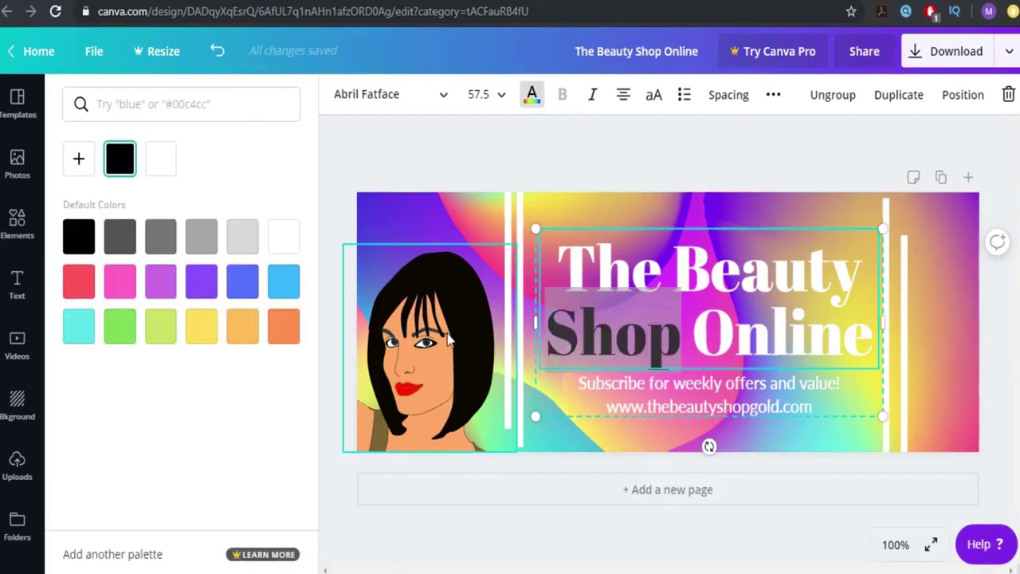
left_click(113, 292)
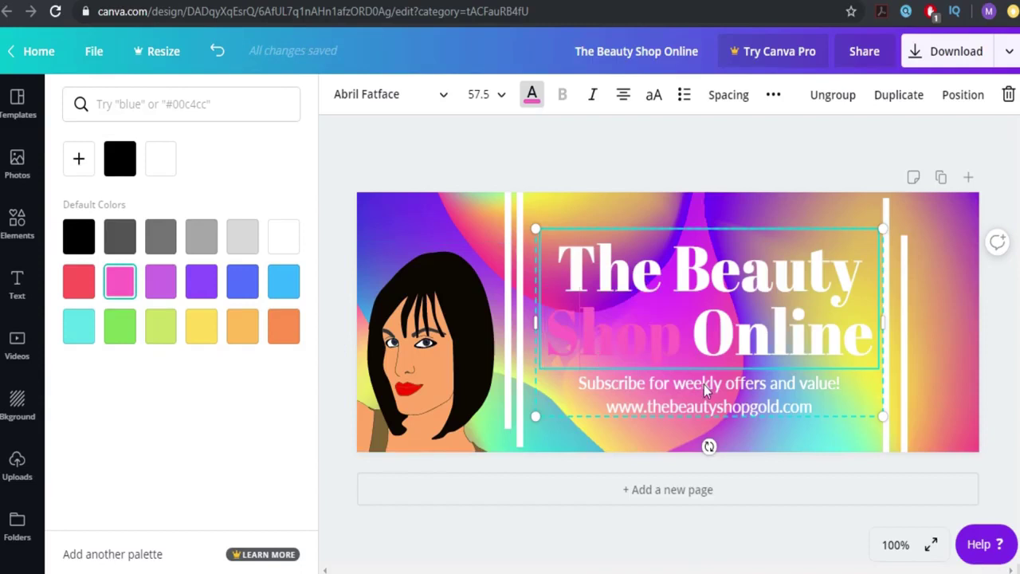
Colour the word "Shop" with the custom dark magenta #961b67 and shift the title text block slightly down
left_click_drag(677, 342, 560, 313)
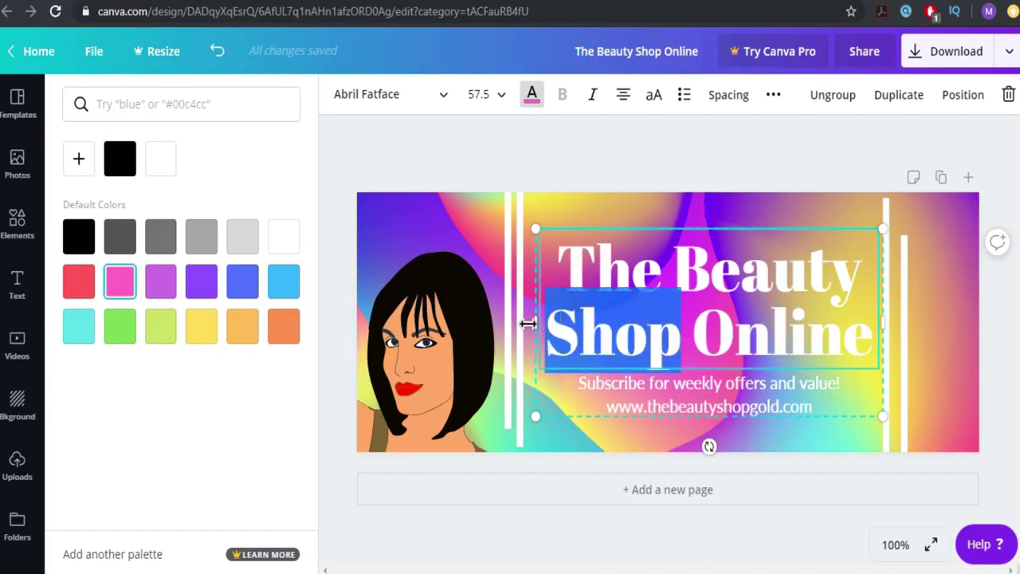
left_click(82, 167)
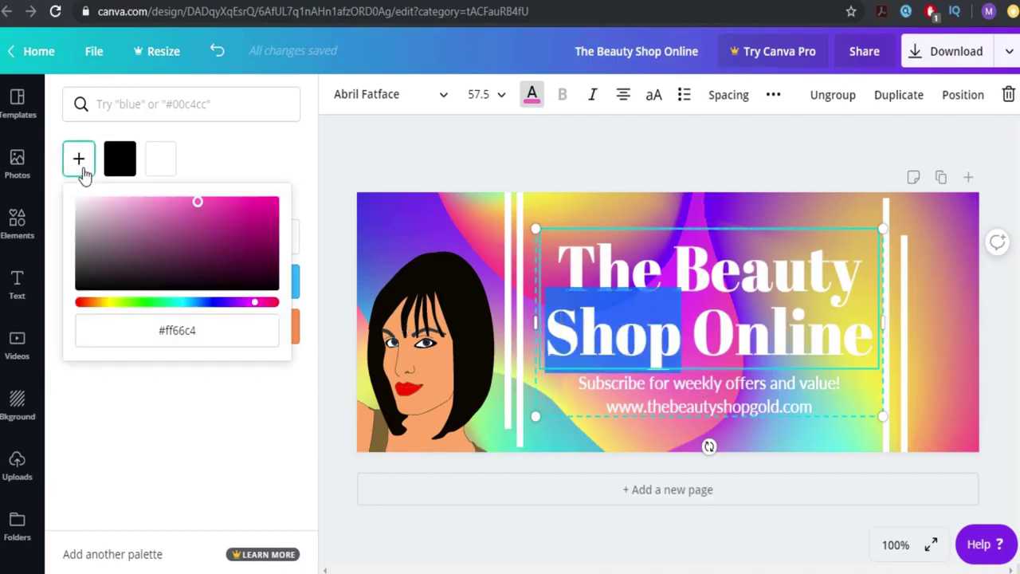
left_click(244, 255)
left_click_drag(244, 255, 242, 234)
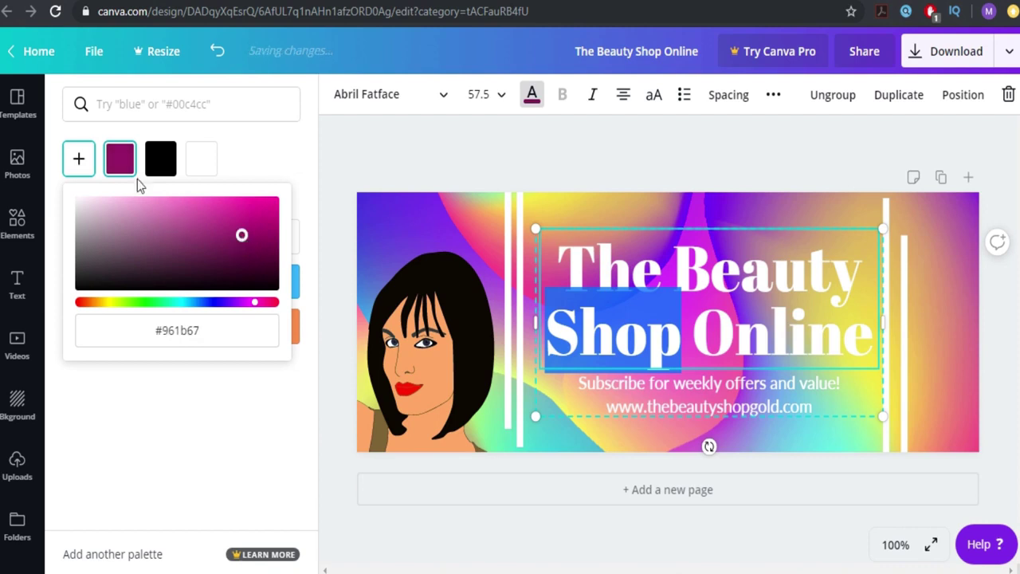
left_click(314, 267)
left_click(329, 263)
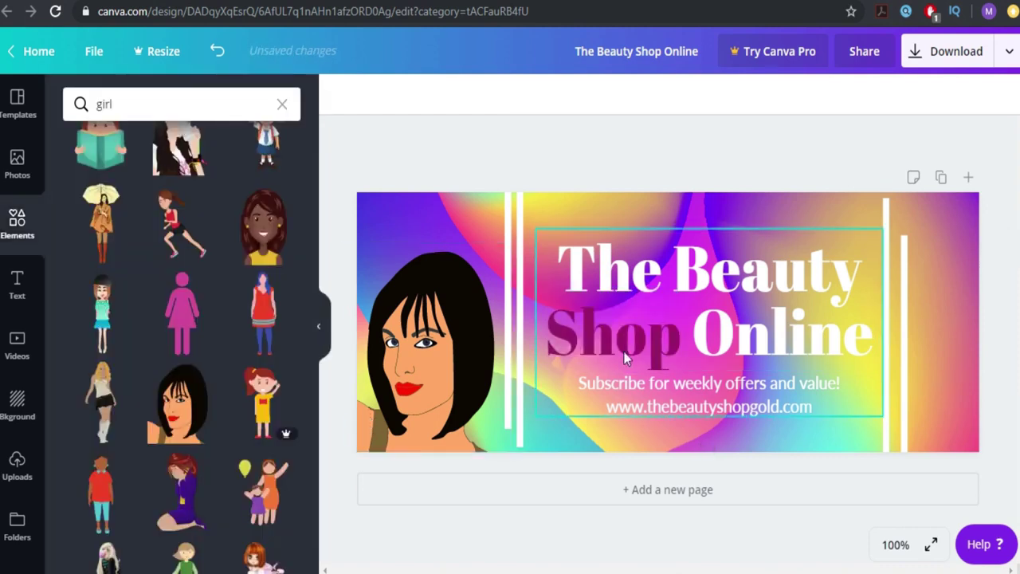
left_click_drag(634, 354, 634, 356)
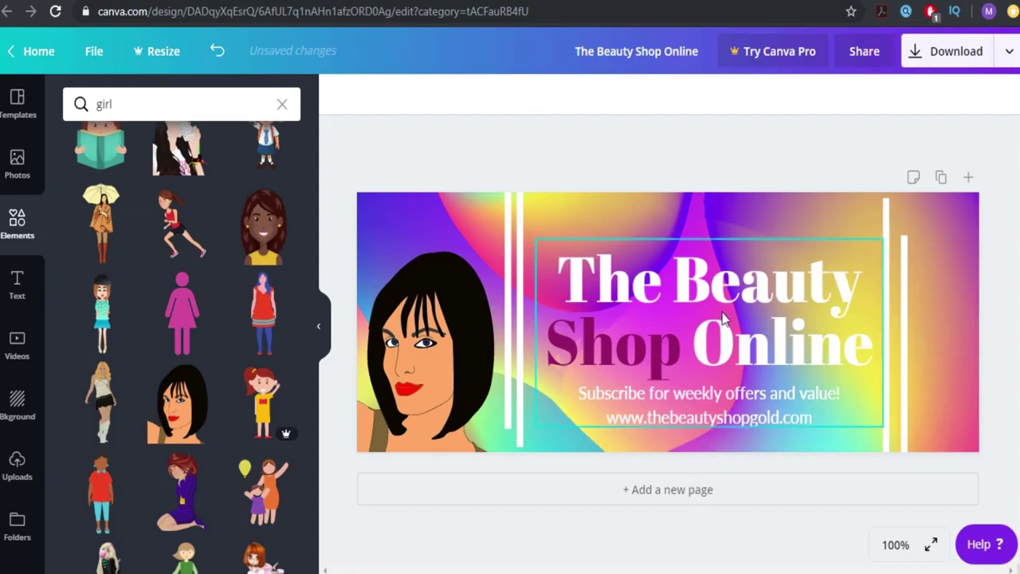
Try the Adigiana Toybox and Akron Shades NBP fonts on the headline "The Beauty Shop Online"
left_click_drag(871, 347, 564, 289)
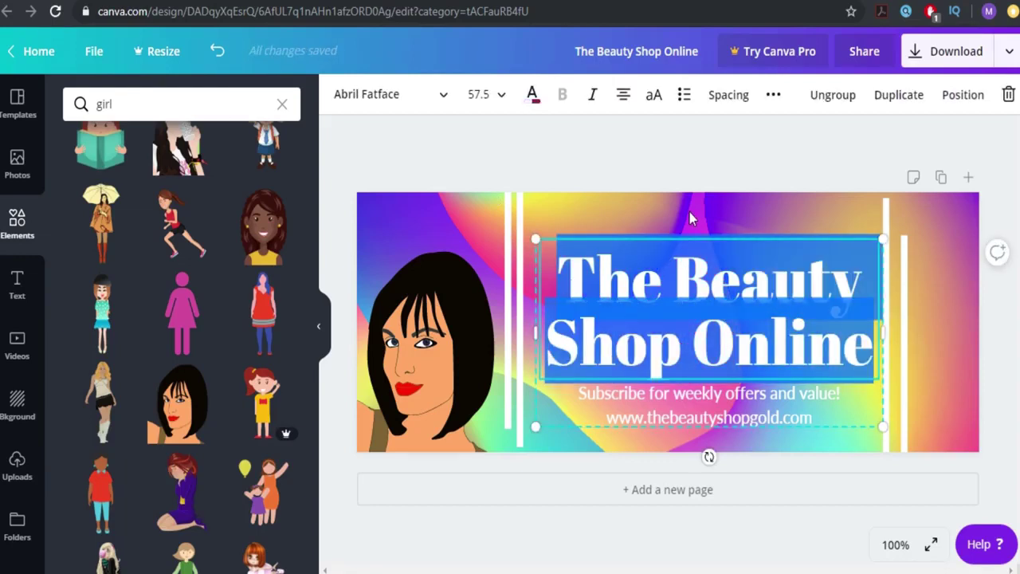
left_click(418, 94)
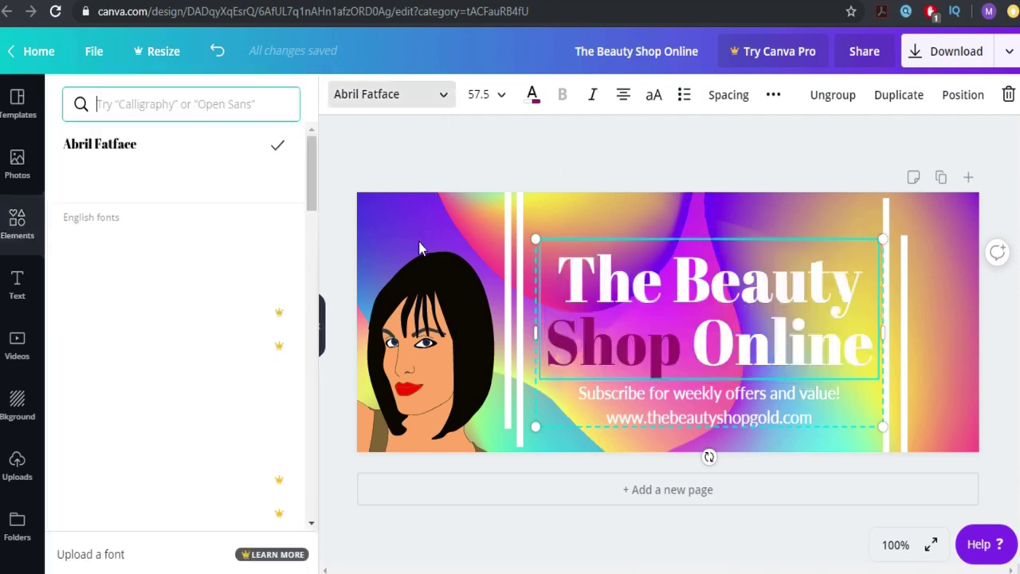
scroll(168, 333, "down", 2)
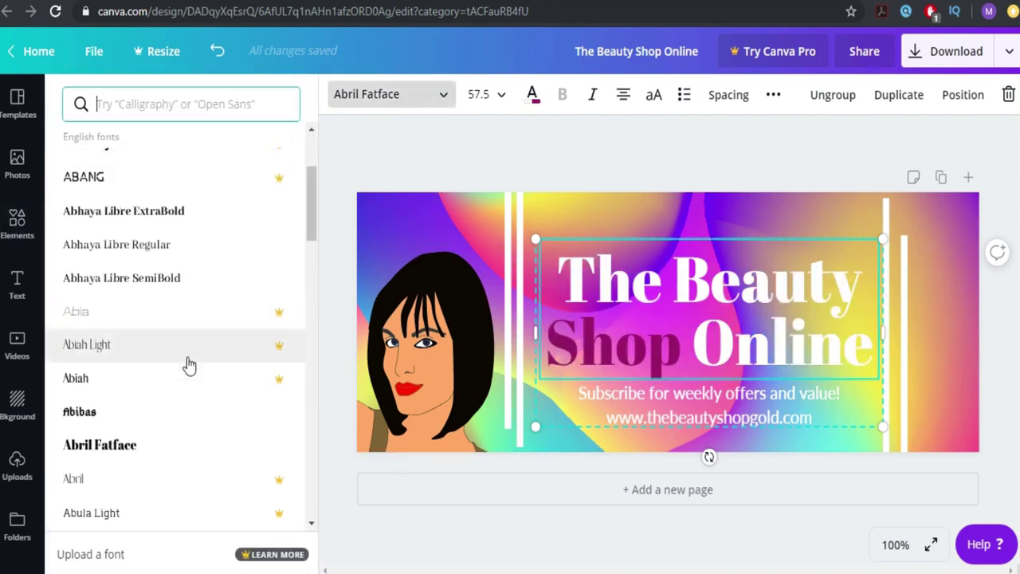
scroll(189, 364, "down", 2)
scroll(189, 356, "down", 2)
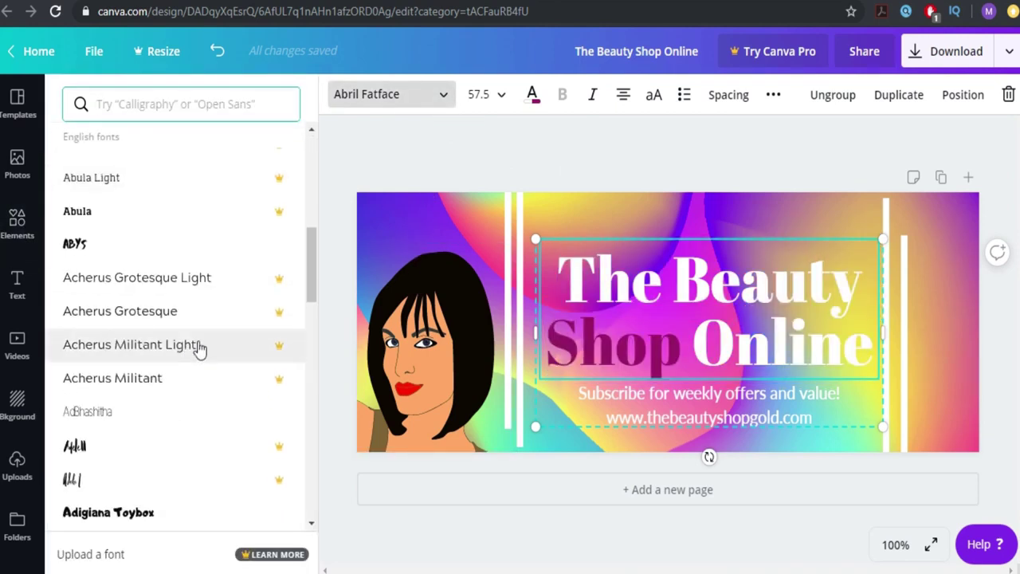
scroll(187, 349, "down", 3)
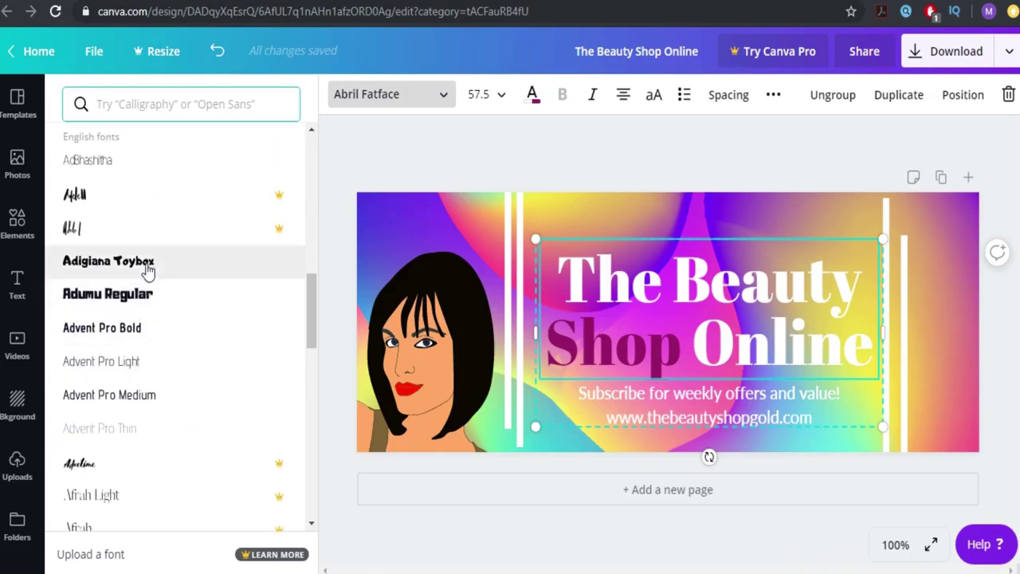
left_click(148, 271)
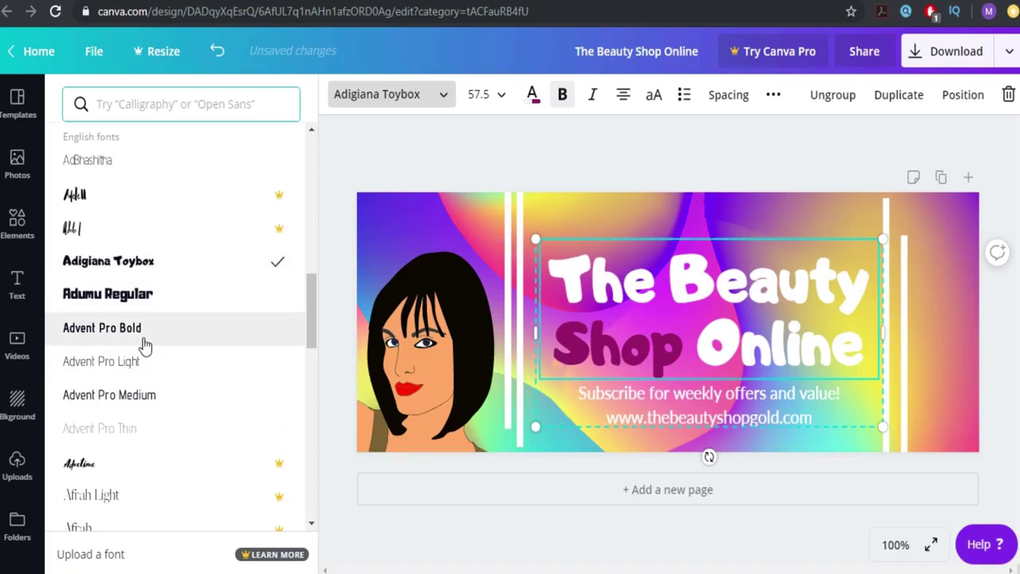
scroll(144, 346, "down", 3)
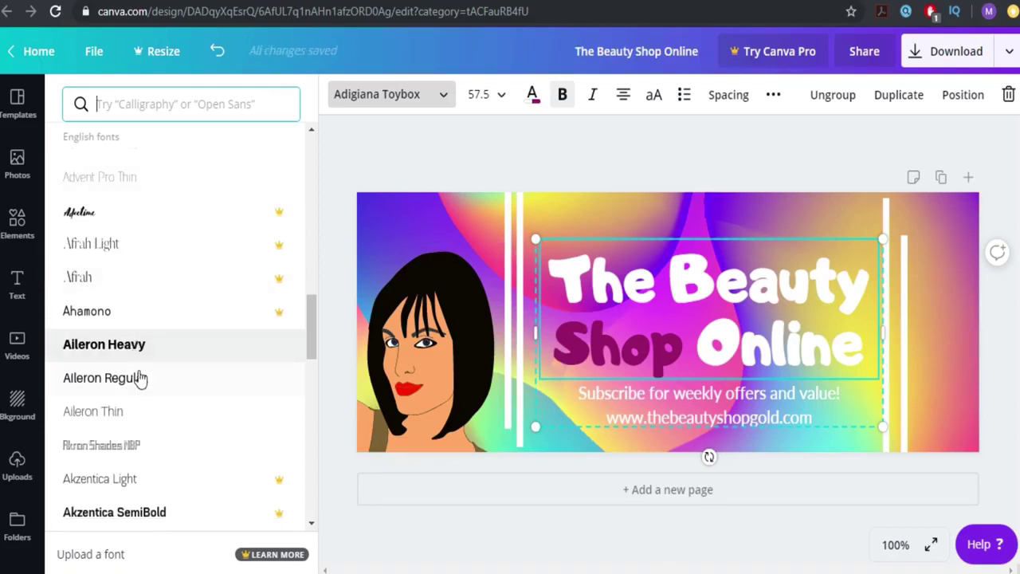
scroll(138, 379, "down", 2)
left_click(107, 283)
scroll(102, 293, "down", 1)
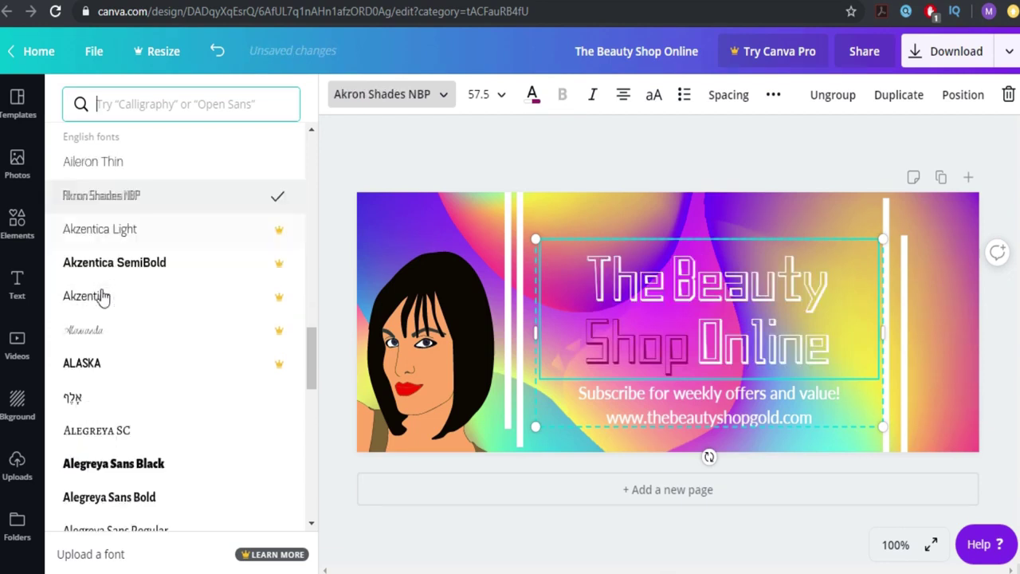
Set the headline font to Alegreya Sans Black and enlarge the title text block to a headline size of 62.6
scroll(146, 375, "down", 2)
left_click(149, 310)
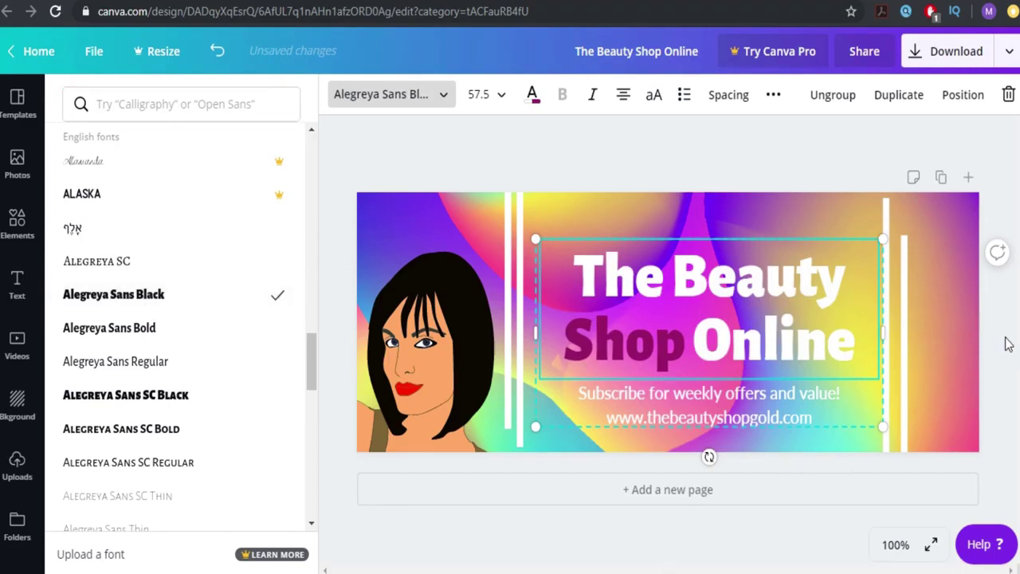
left_click(688, 337)
left_click_drag(534, 239, 505, 223)
left_click_drag(654, 332, 668, 345)
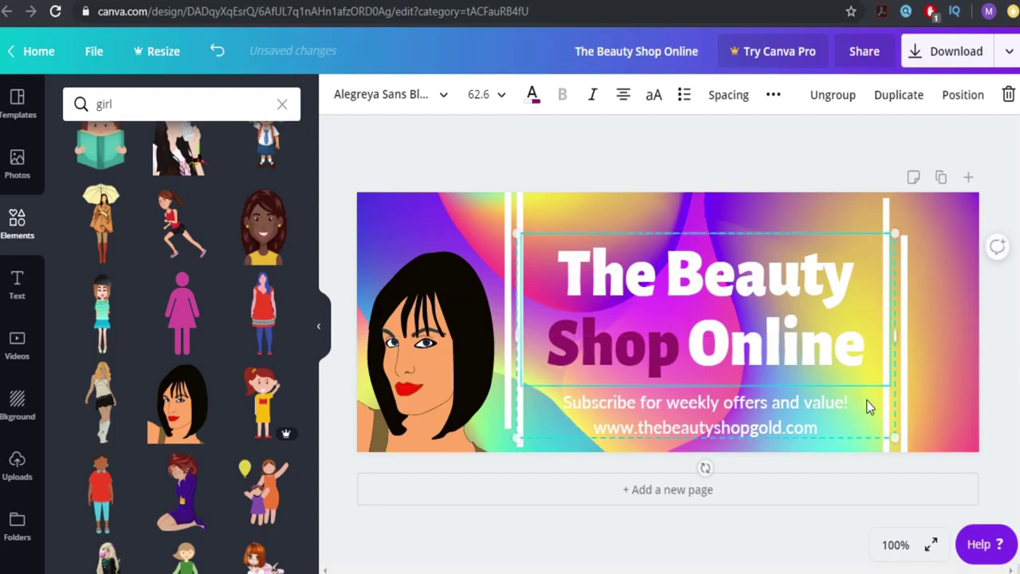
left_click(994, 360)
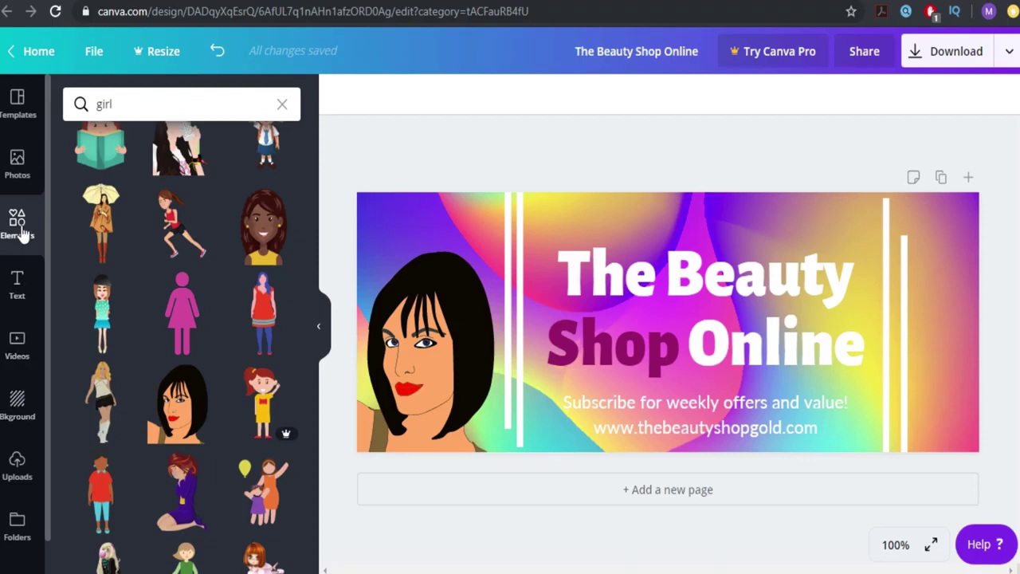
Search the elements for "square", add the plain square, and stretch it into a wide bar covering the subscribe and website lines
left_click(148, 114)
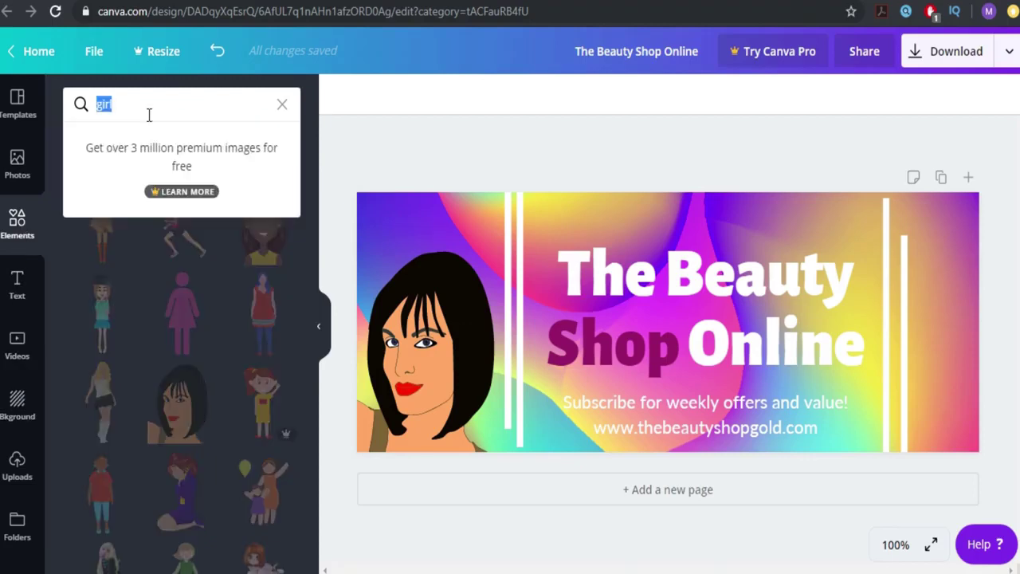
type("squar")
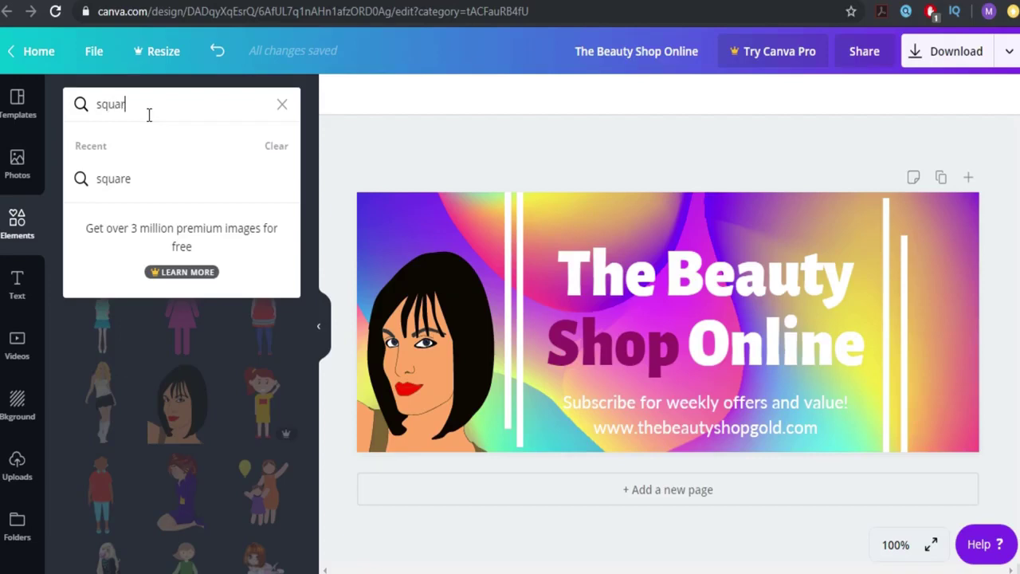
type("e")
key("Return")
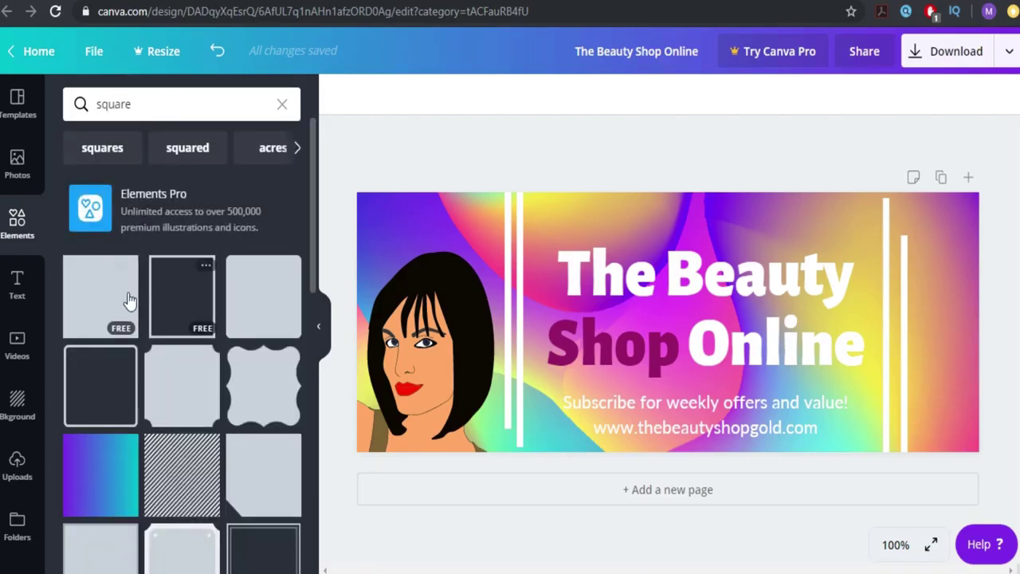
left_click(125, 298)
left_click_drag(677, 283, 658, 417)
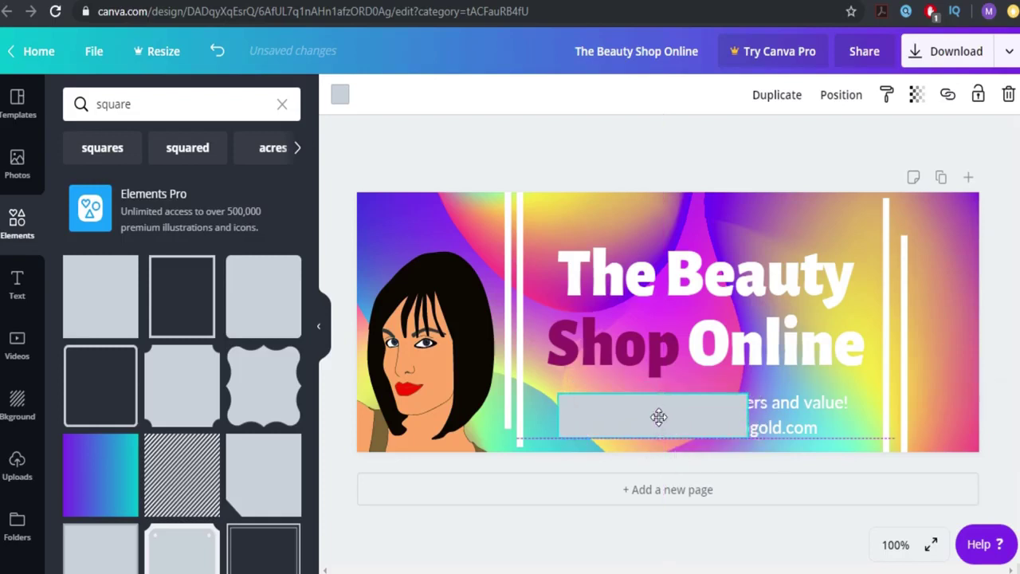
left_click_drag(750, 415, 861, 412)
Colour the bar below the headline with the custom purple #961085
left_click(341, 95)
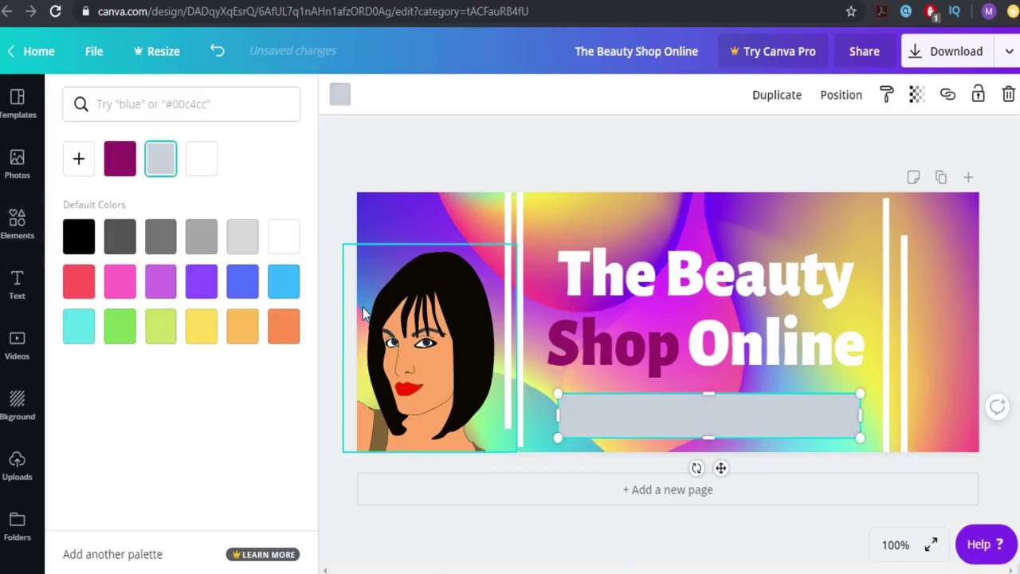
left_click(119, 158)
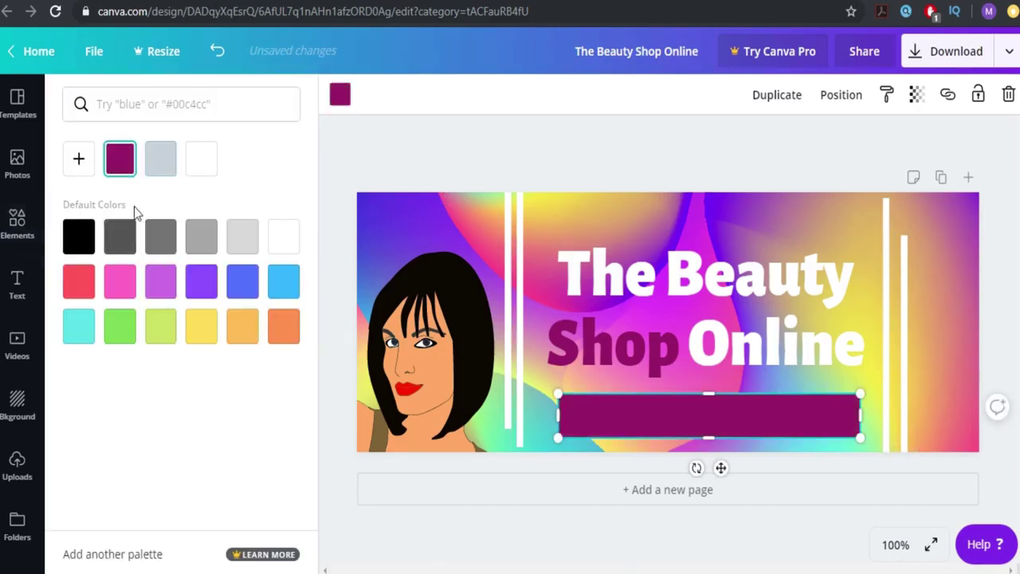
left_click(73, 163)
left_click_drag(257, 311, 248, 308)
left_click_drag(254, 240, 259, 241)
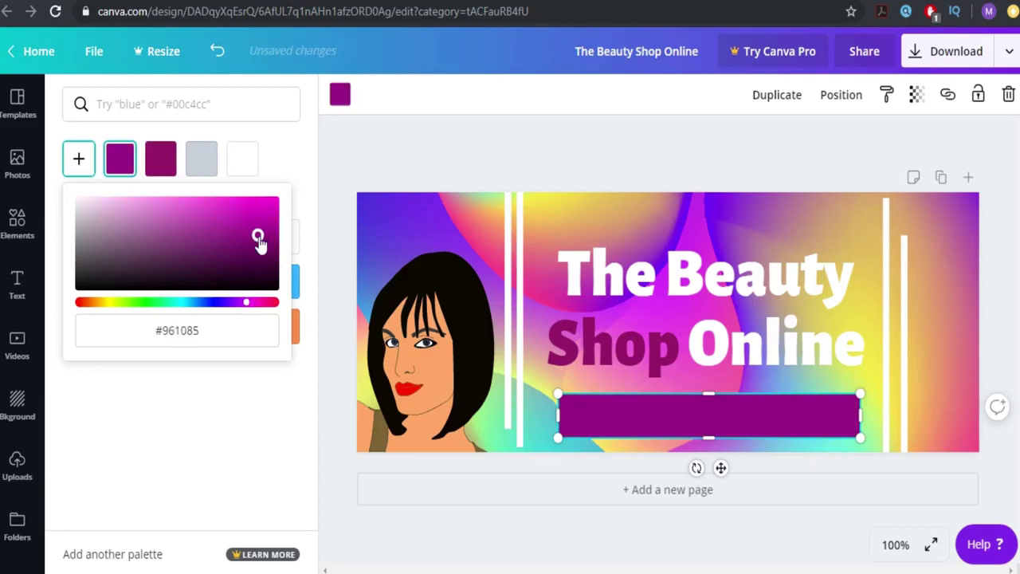
left_click(119, 158)
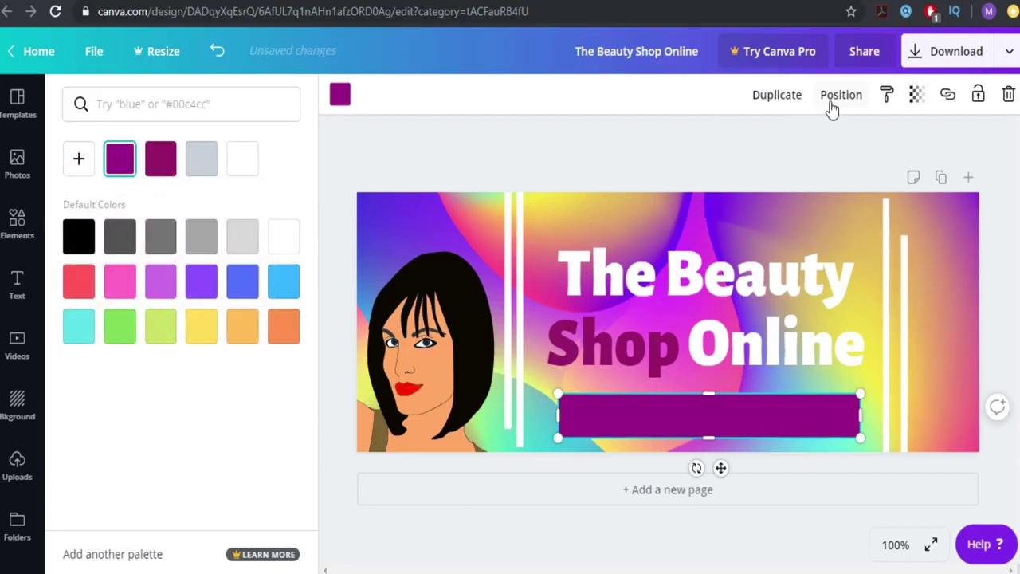
Send the purple bar backward so it sits behind the subscribe and website text
left_click(829, 103)
left_click(781, 148)
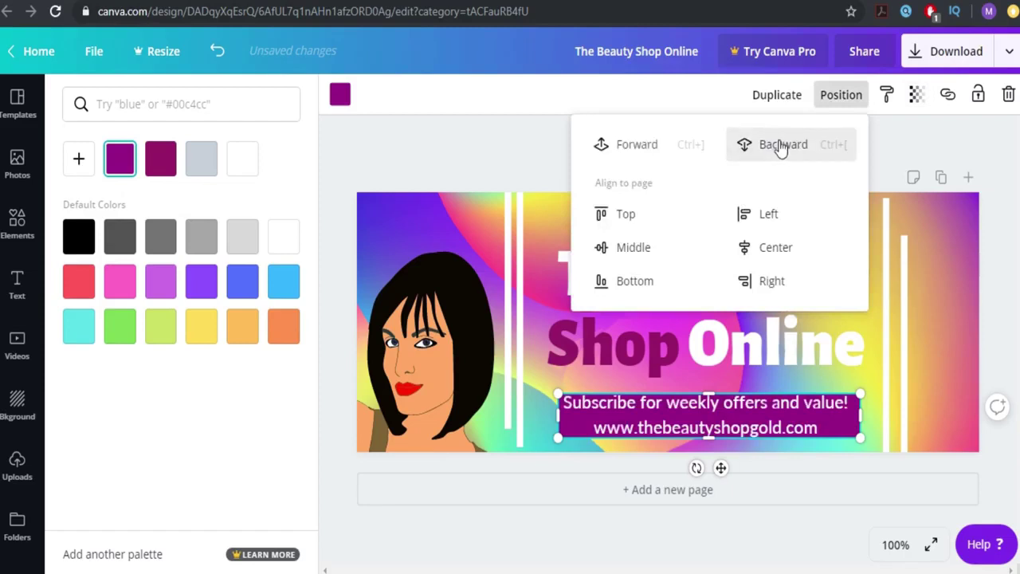
left_click(518, 164)
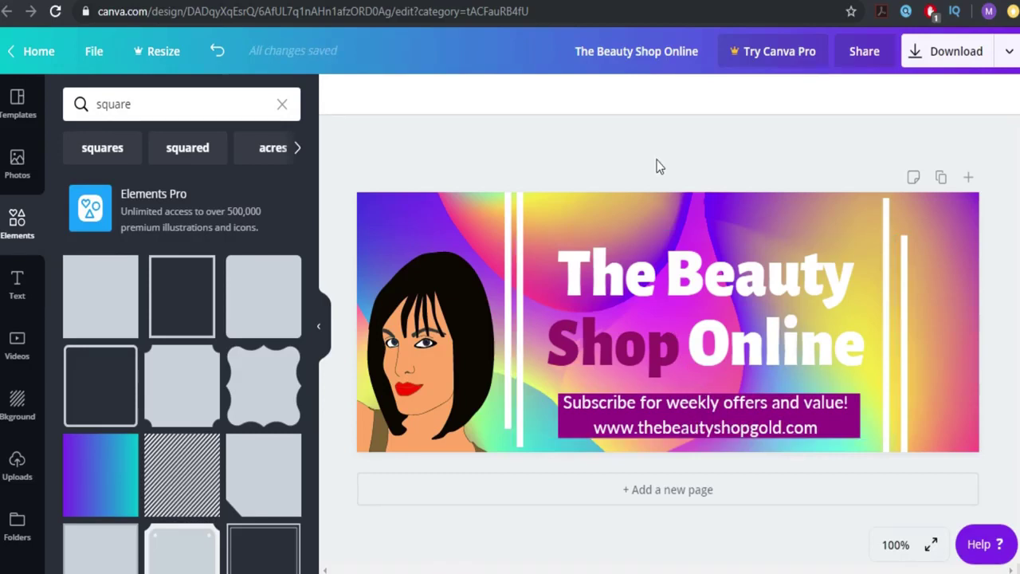
Move the shorter right-hand white line closer to its neighbour and duplicate it five times as a descending series towards the banner's right edge
left_click_drag(907, 292, 899, 292)
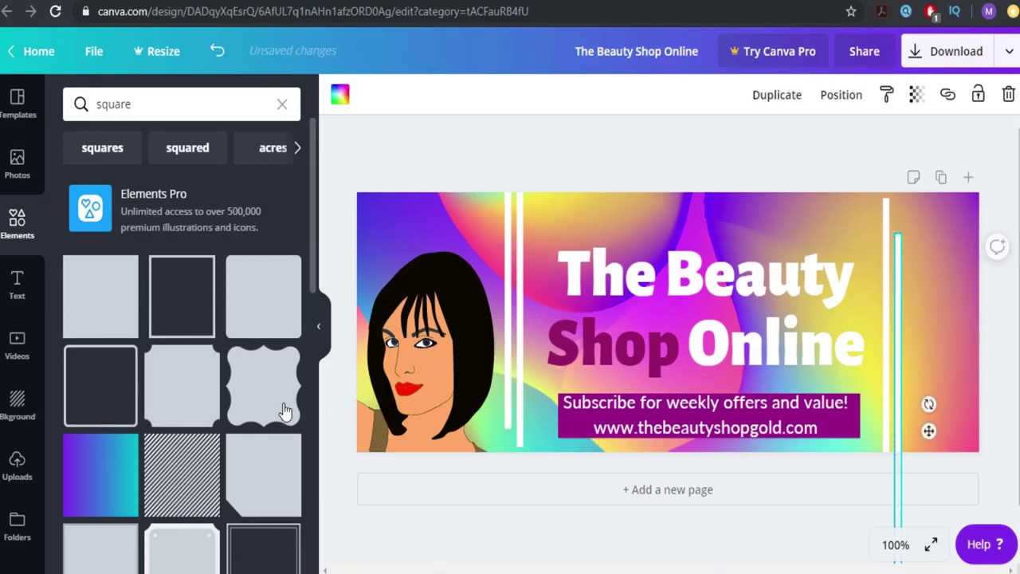
left_click(793, 96)
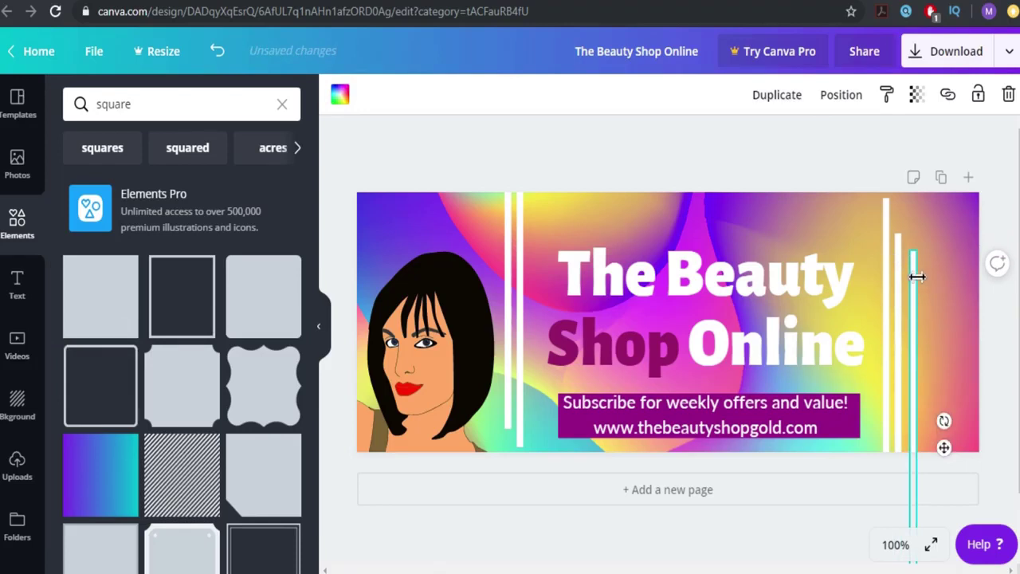
left_click(775, 109)
left_click(775, 109)
left_click(775, 110)
left_click(775, 109)
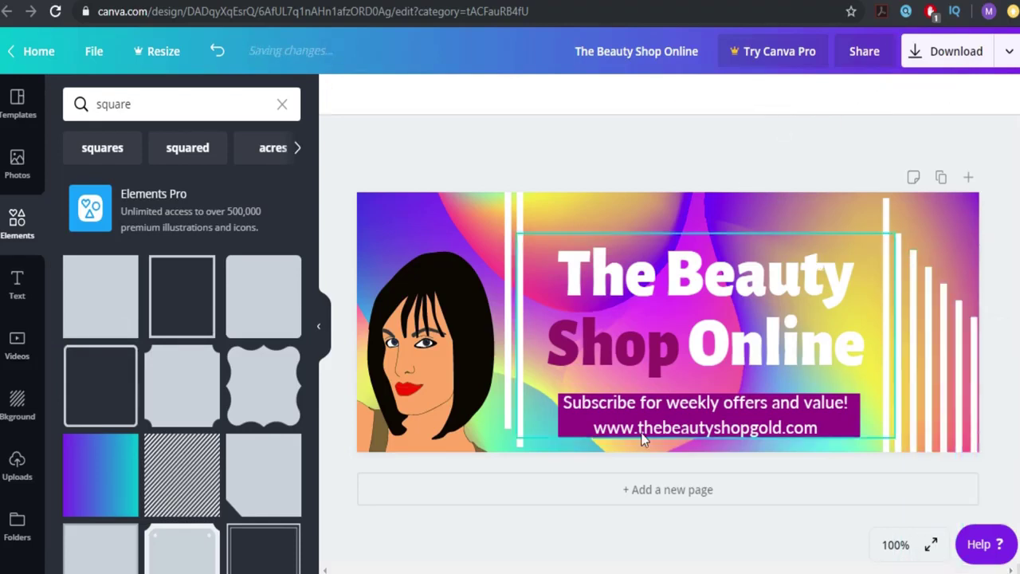
left_click(559, 236)
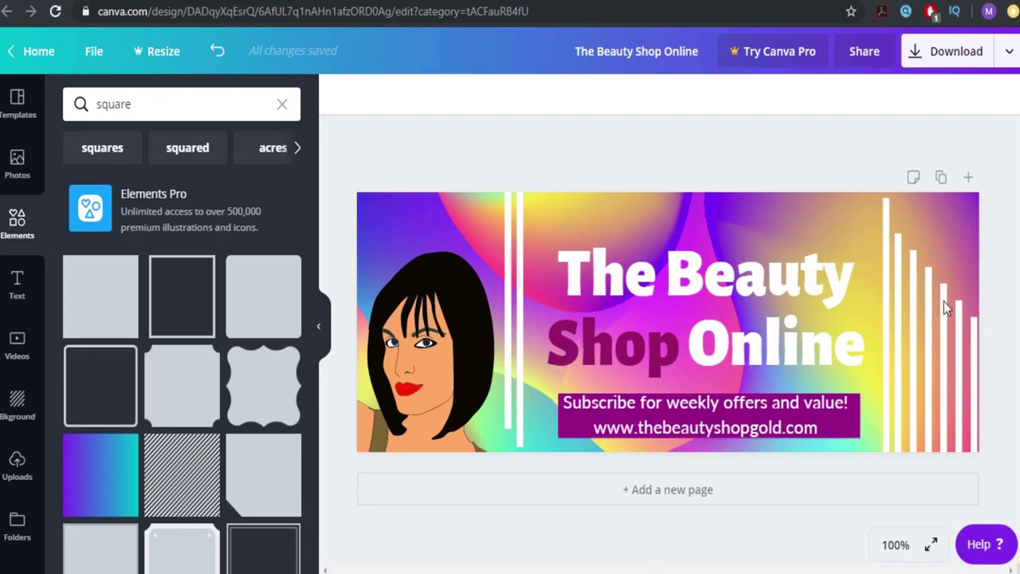
Move the left line of the pair beside the portrait to the banner's upper-left corner, and shrink the other into a thin line beside it
left_click_drag(511, 239, 367, 90)
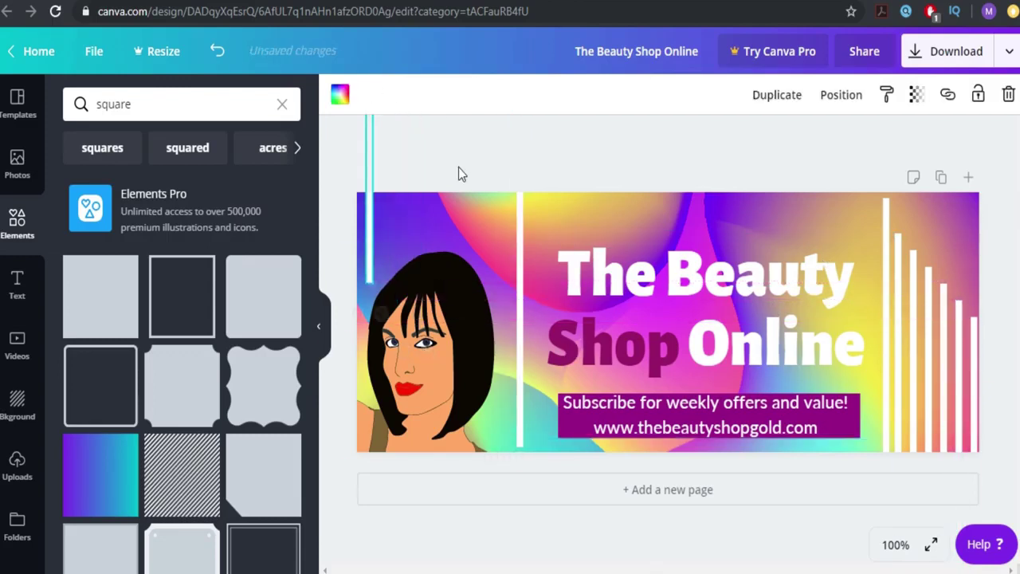
left_click(520, 297)
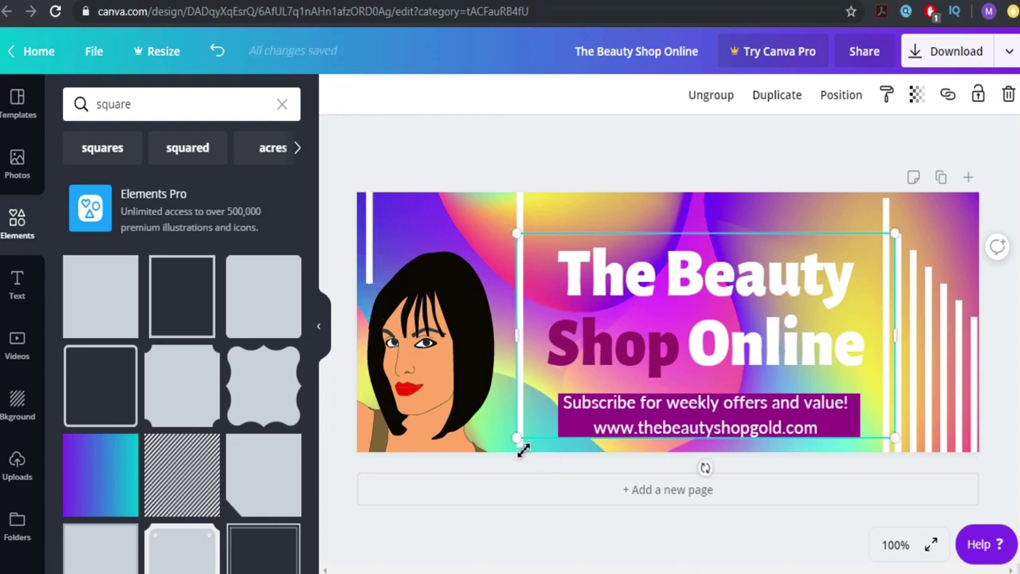
left_click(519, 202)
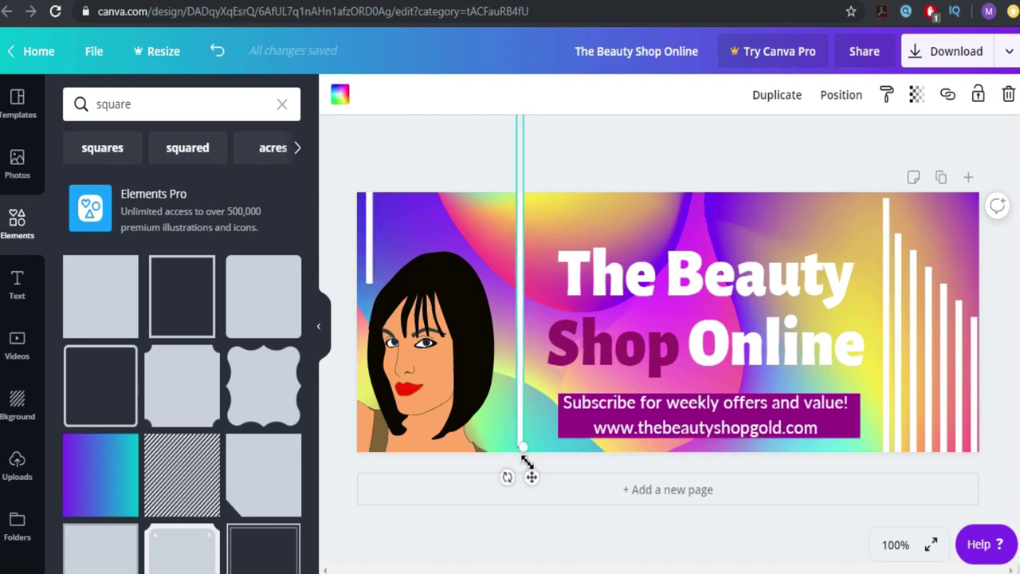
left_click_drag(522, 446, 385, 244)
left_click(558, 167)
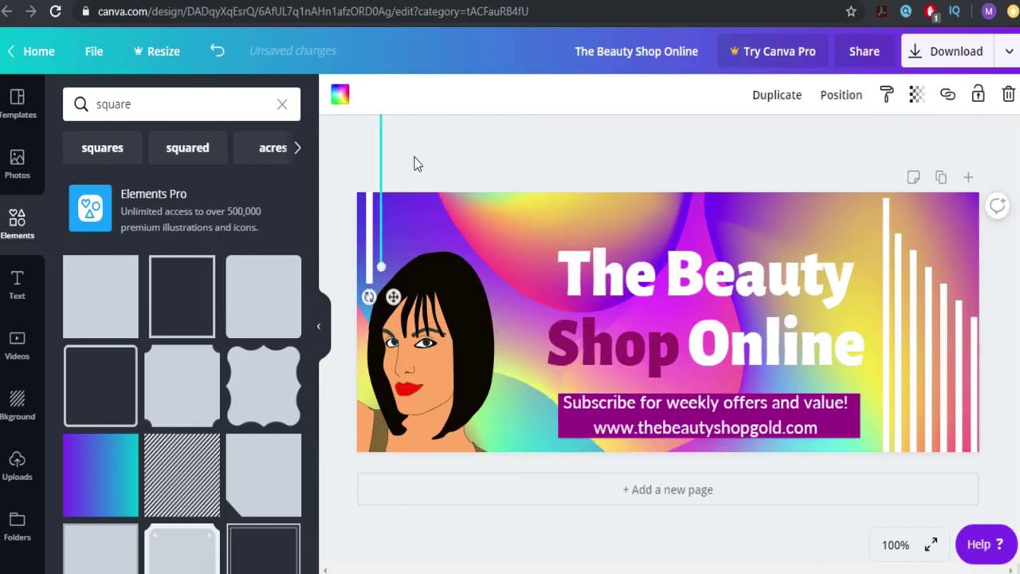
key("Escape")
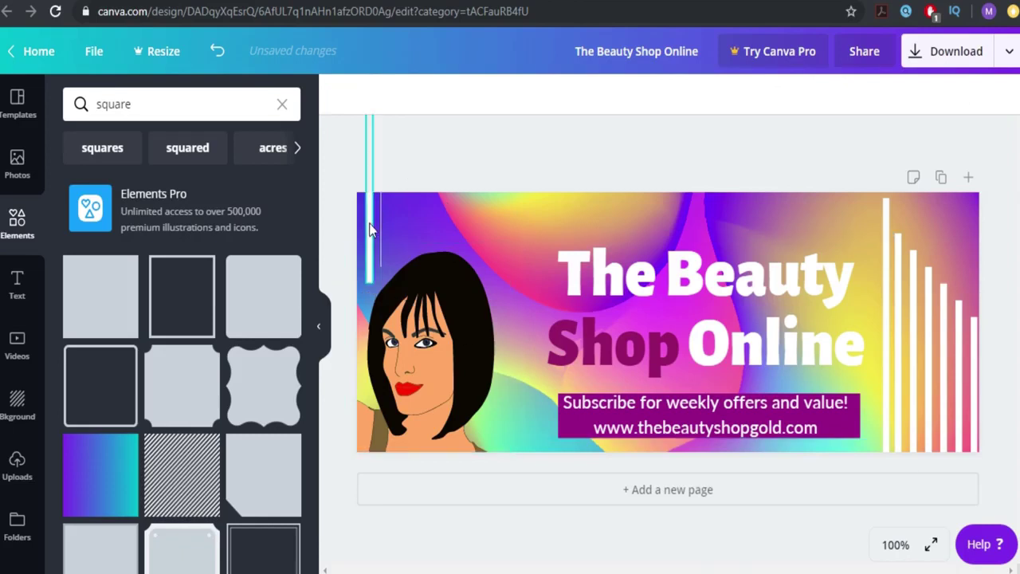
Shrink the thick white line in the banner's upper-left corner to match the thin line next to it
left_click(372, 222)
left_click_drag(375, 289, 366, 274)
left_click(405, 159)
left_click(368, 231)
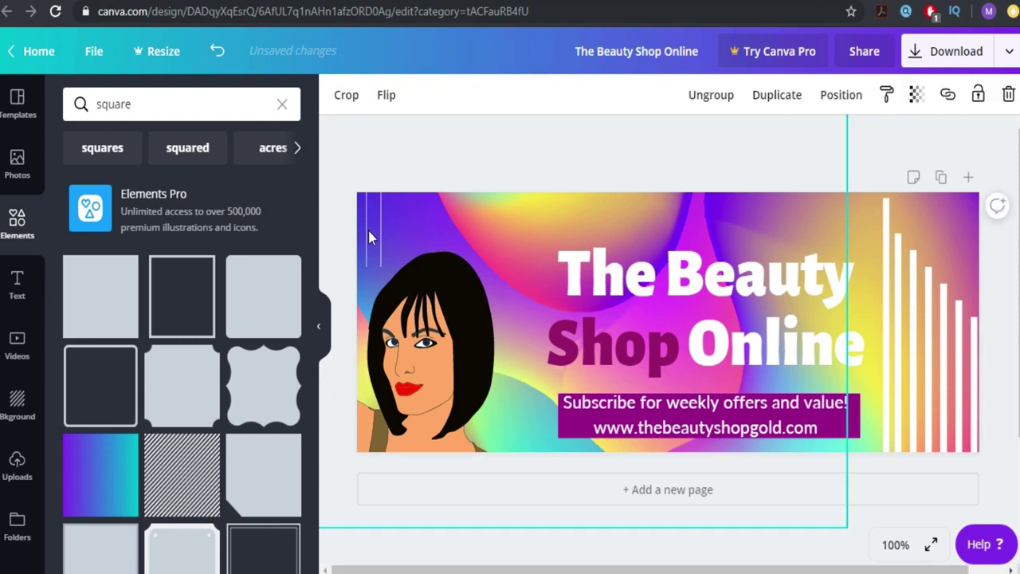
left_click(370, 233)
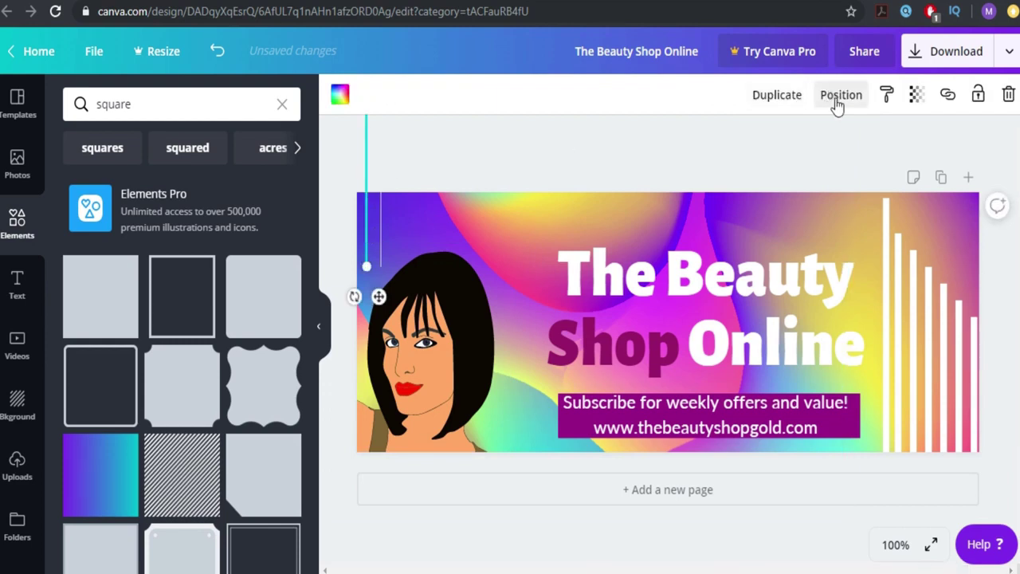
Duplicate the leftmost thin line three times as a descending series across the portrait
left_click(795, 107)
left_click(795, 107)
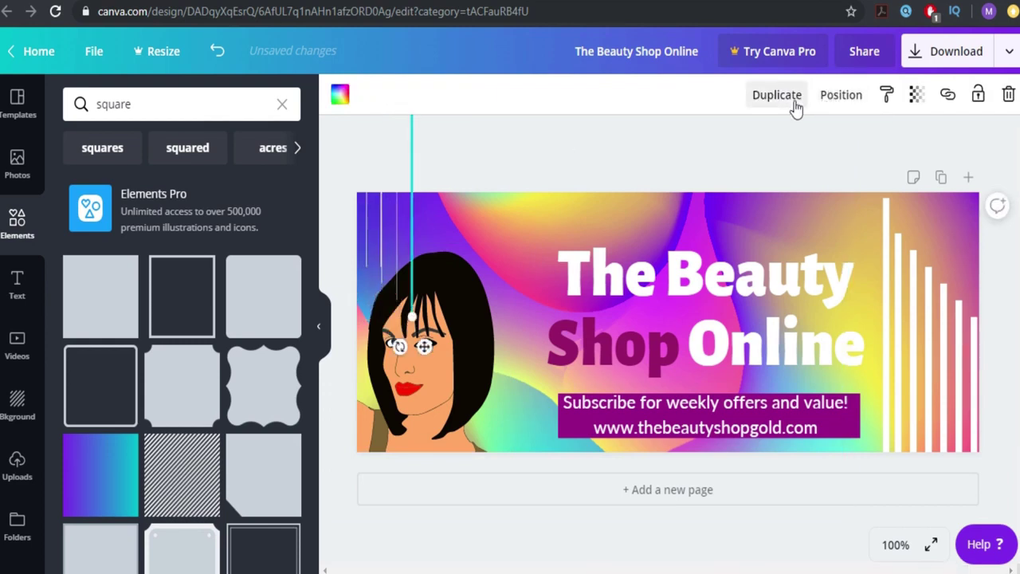
left_click(598, 148)
Send the longest thin line over the portrait backward by one layer
left_click(412, 235)
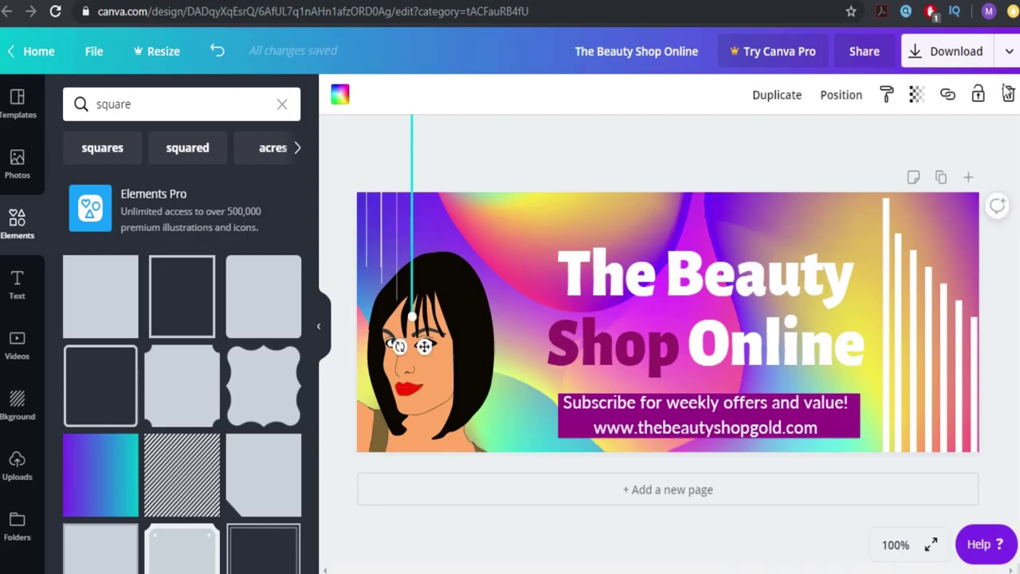
left_click(873, 98)
left_click(777, 154)
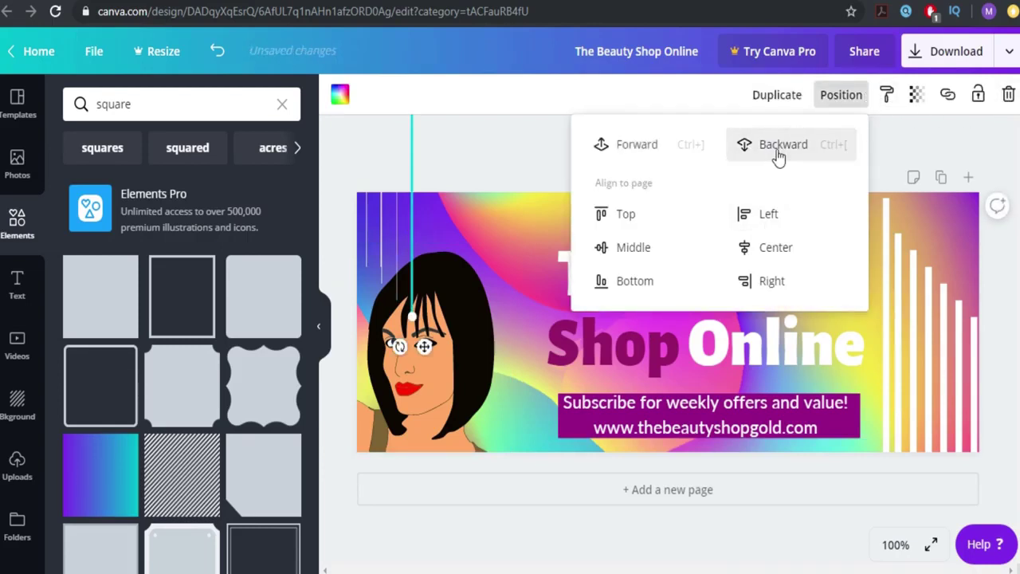
Delete the longest thin white line over the portrait, and send the next longest one backward behind the portrait
left_click(400, 245)
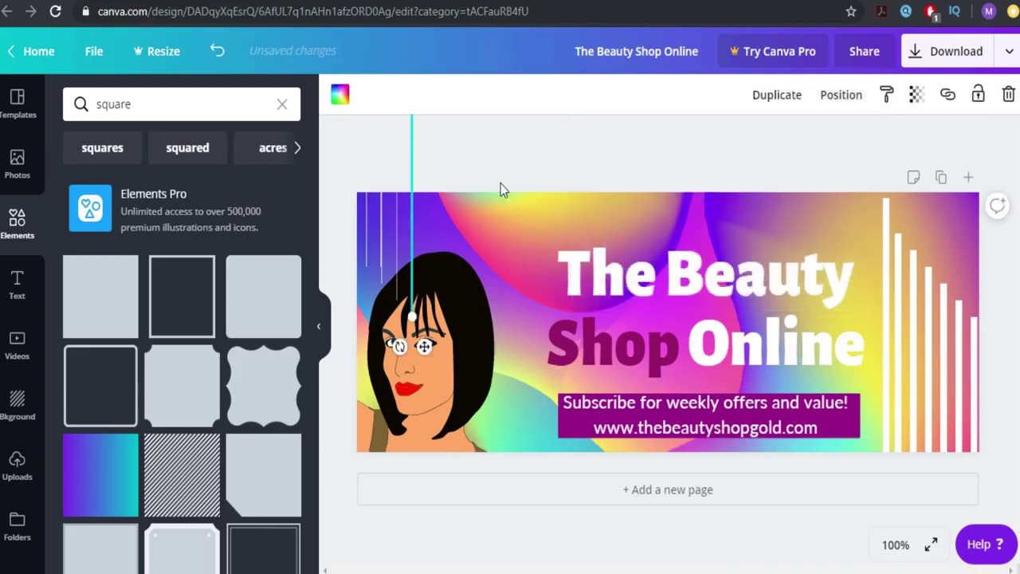
key("Delete")
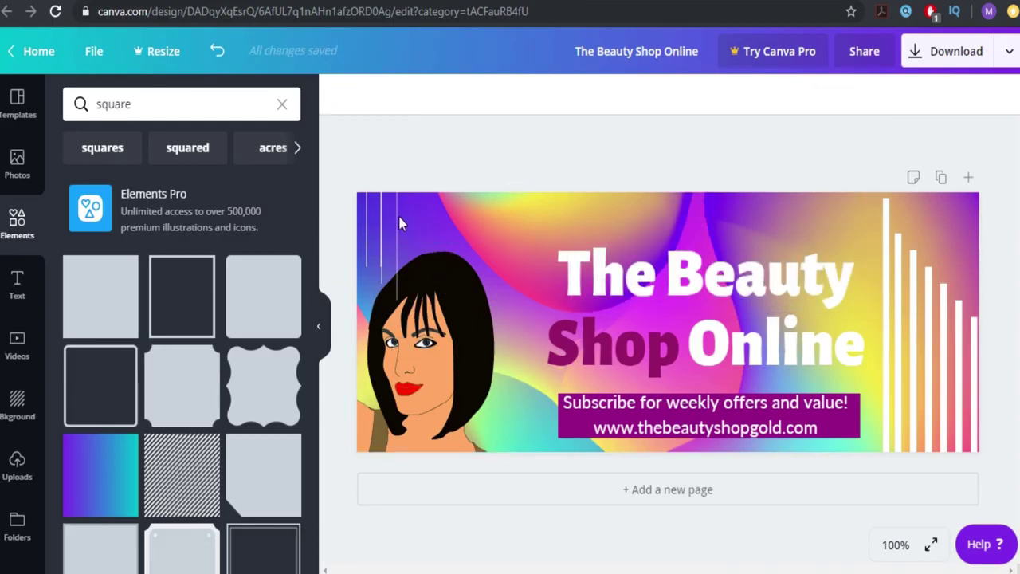
left_click(399, 221)
left_click(397, 217)
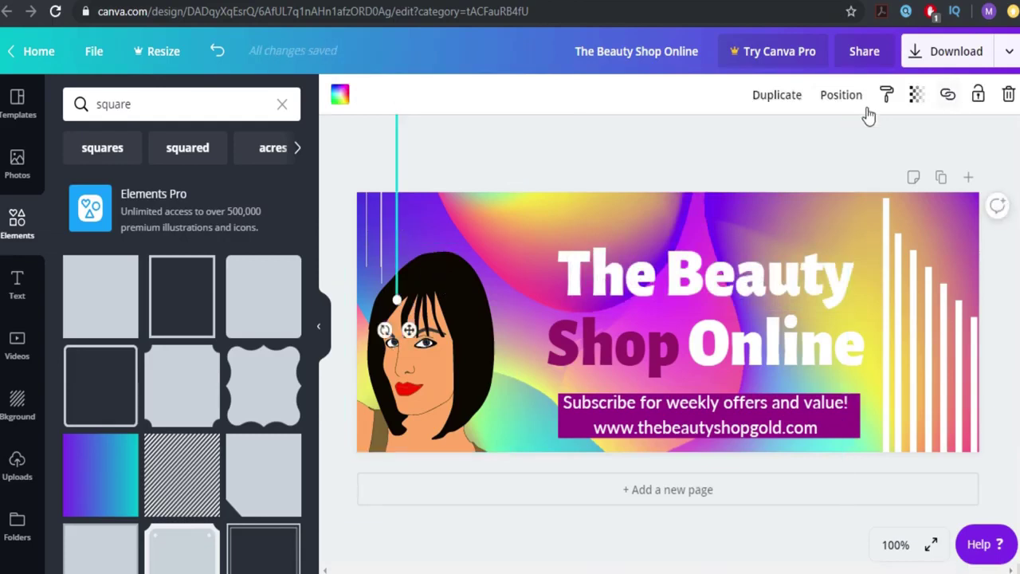
left_click(917, 95)
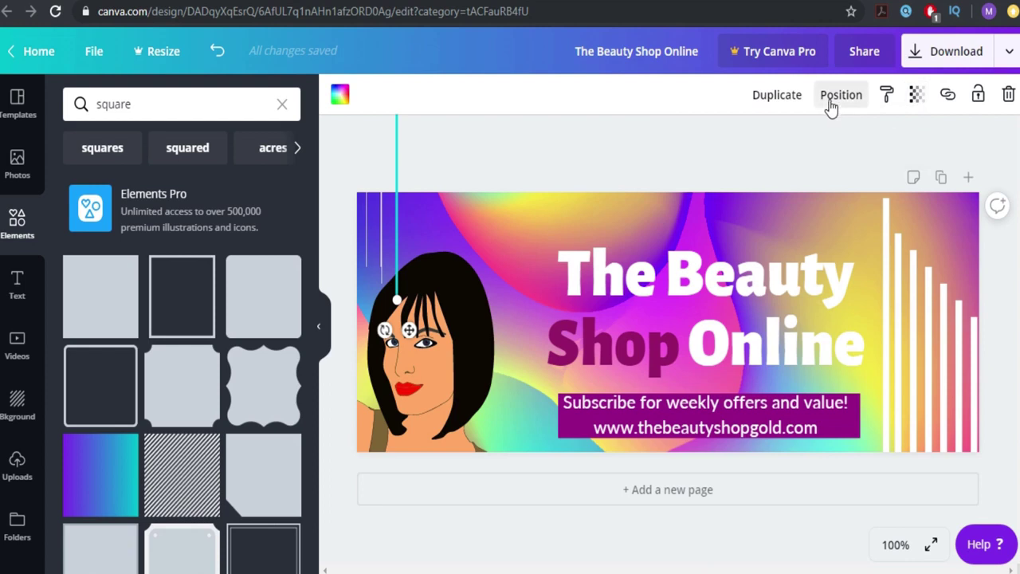
left_click(835, 100)
left_click(767, 160)
left_click(479, 167)
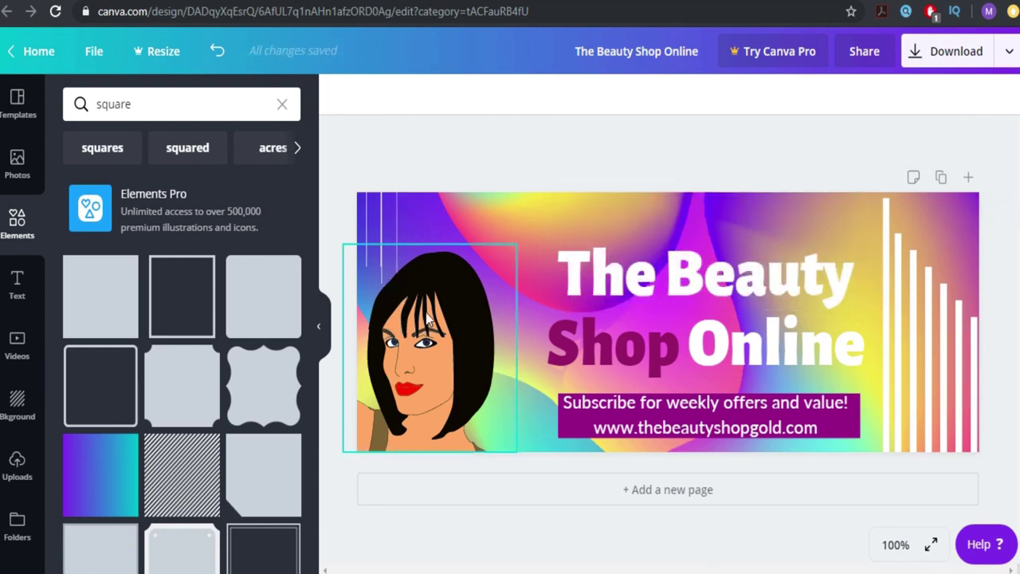
Shift the woman illustration right so its frame aligns with the banner's left edge
left_click_drag(433, 345, 448, 343)
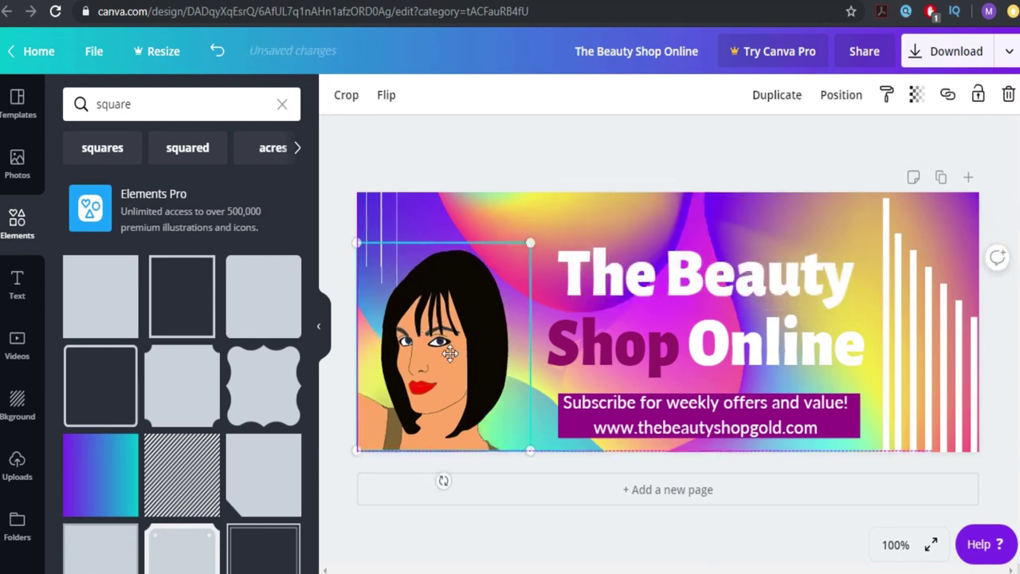
left_click(500, 233)
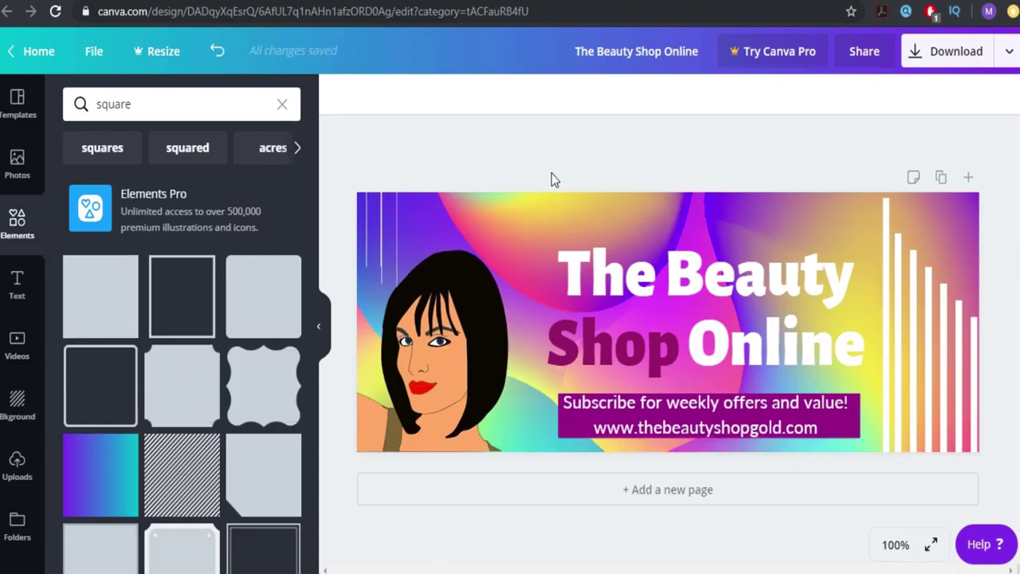
Clear the Beauty Facebook Cover template search and browse the Facebook cover categories from birthday through winter
left_click(18, 102)
scroll(196, 330, "down", 3)
scroll(196, 330, "up", 6)
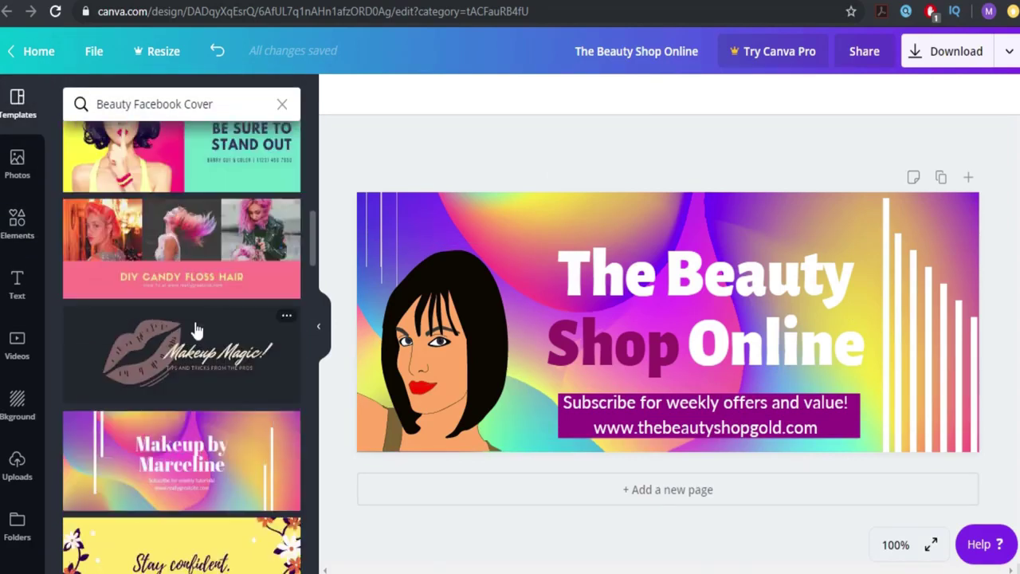
left_click(281, 105)
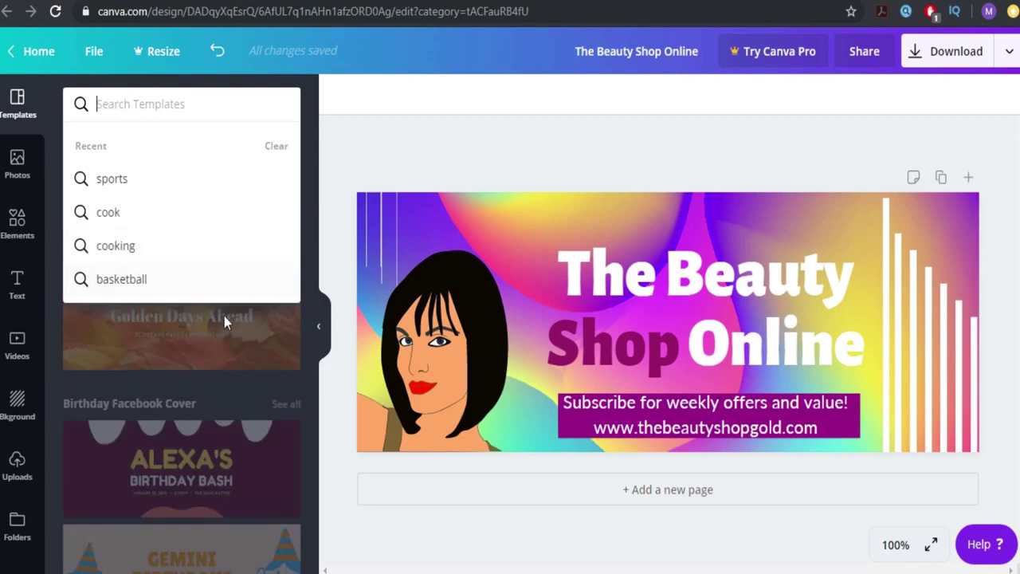
left_click(313, 273)
scroll(312, 273, "down", 5)
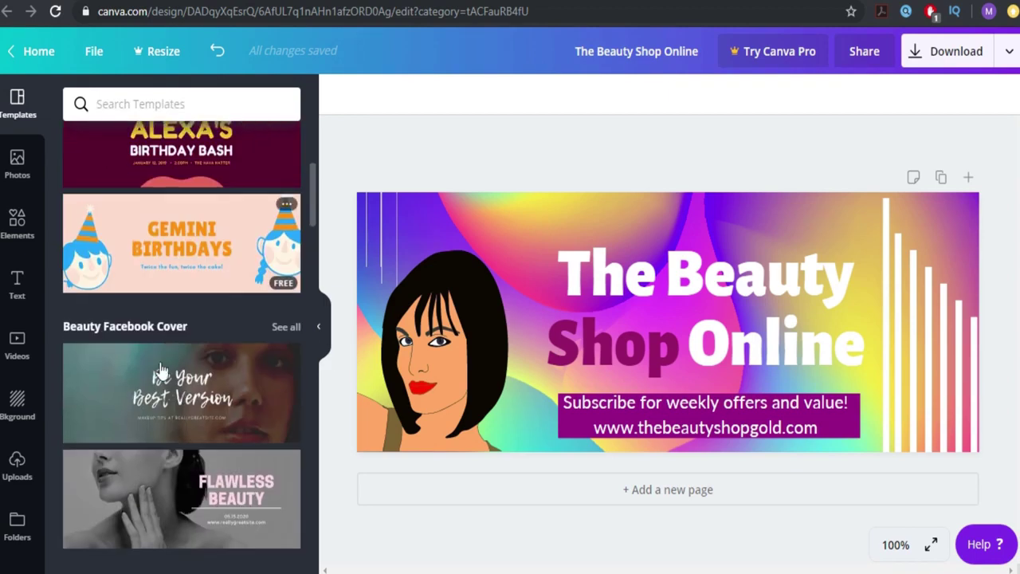
scroll(115, 287, "down", 4)
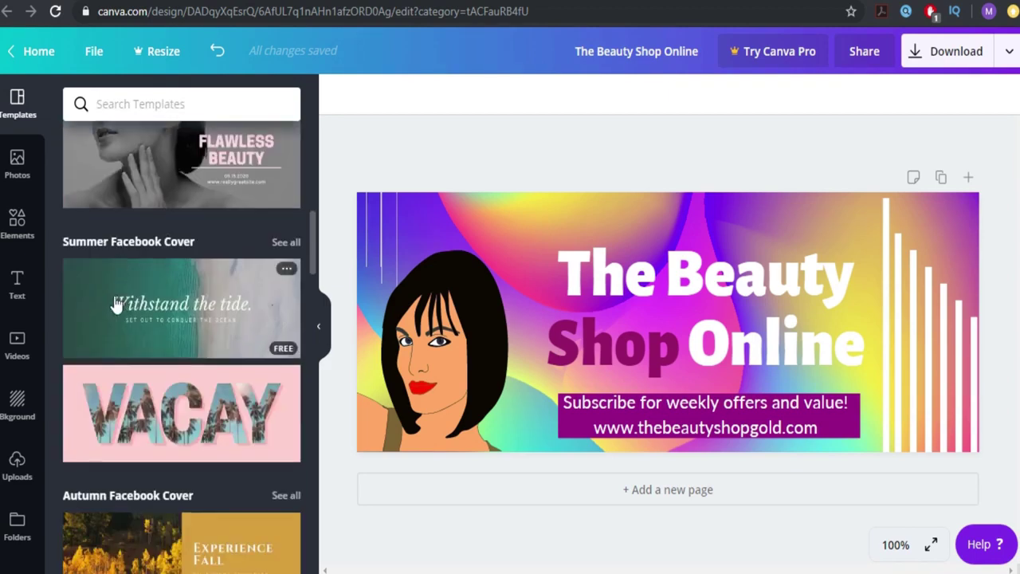
scroll(128, 303, "down", 2)
scroll(133, 305, "down", 2)
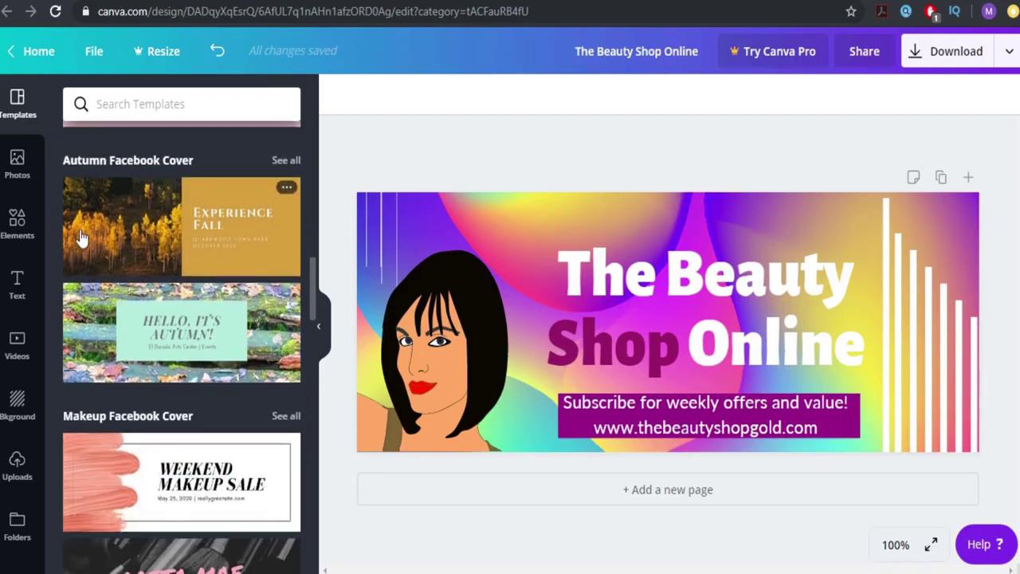
scroll(124, 226, "down", 2)
scroll(123, 283, "down", 2)
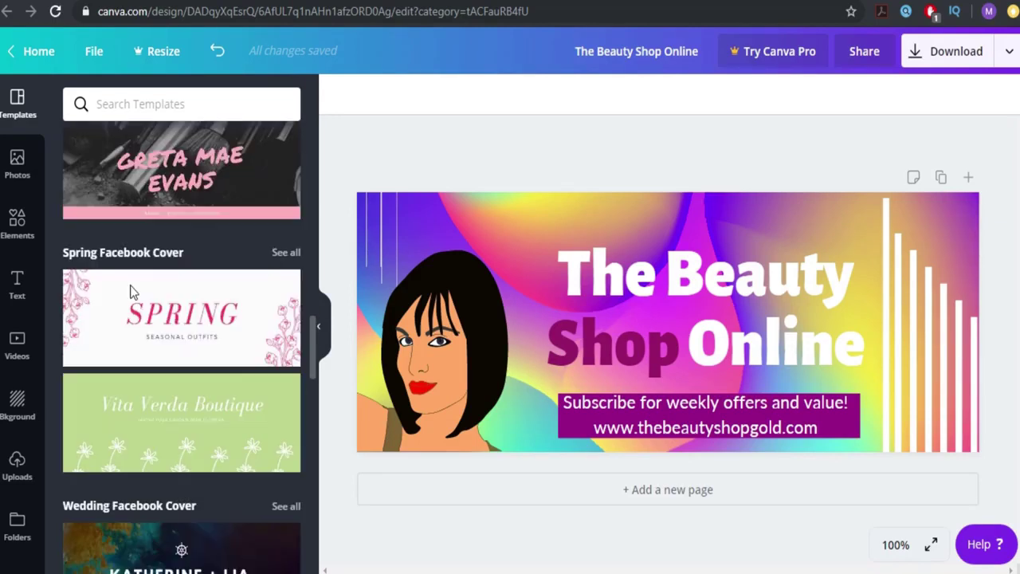
scroll(147, 333, "down", 3)
scroll(167, 339, "down", 3)
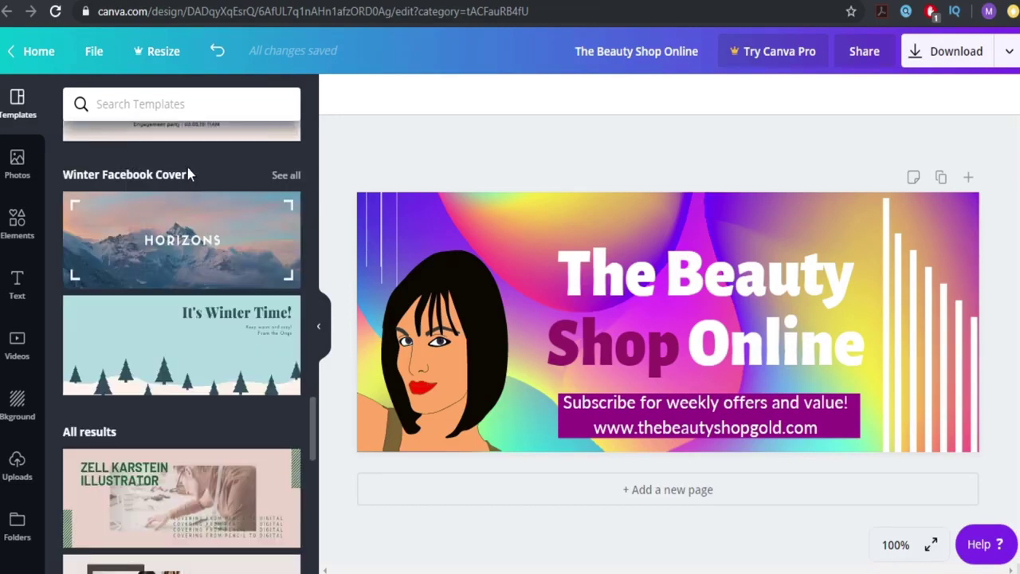
Search the templates for "make money online" and look through the results
left_click(175, 105)
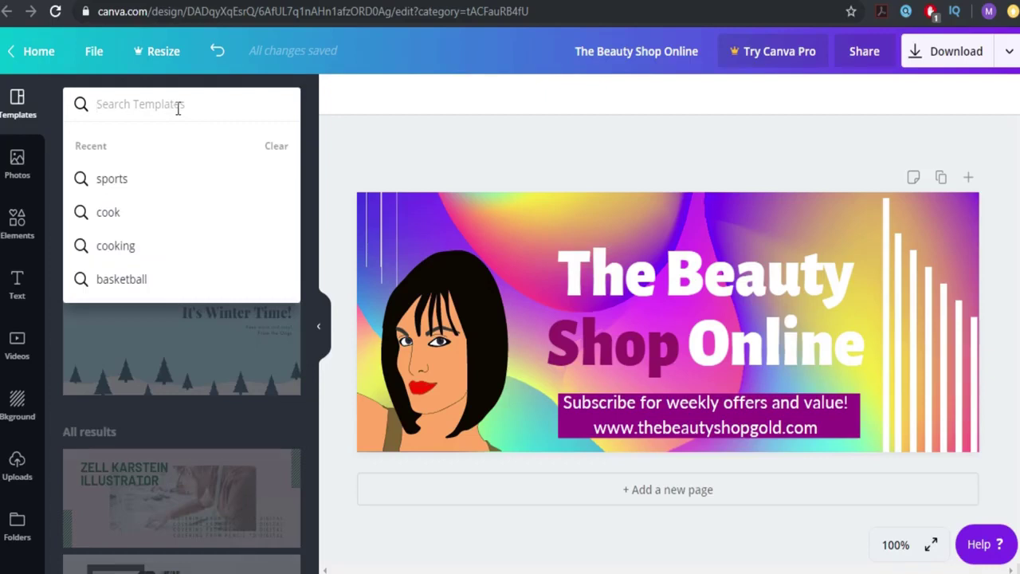
type("make money online")
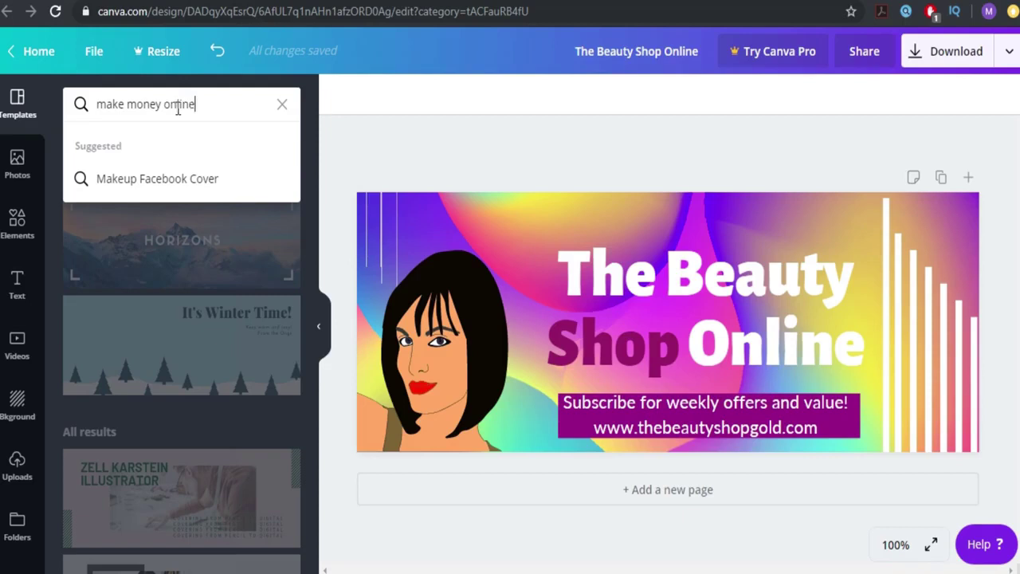
key("Return")
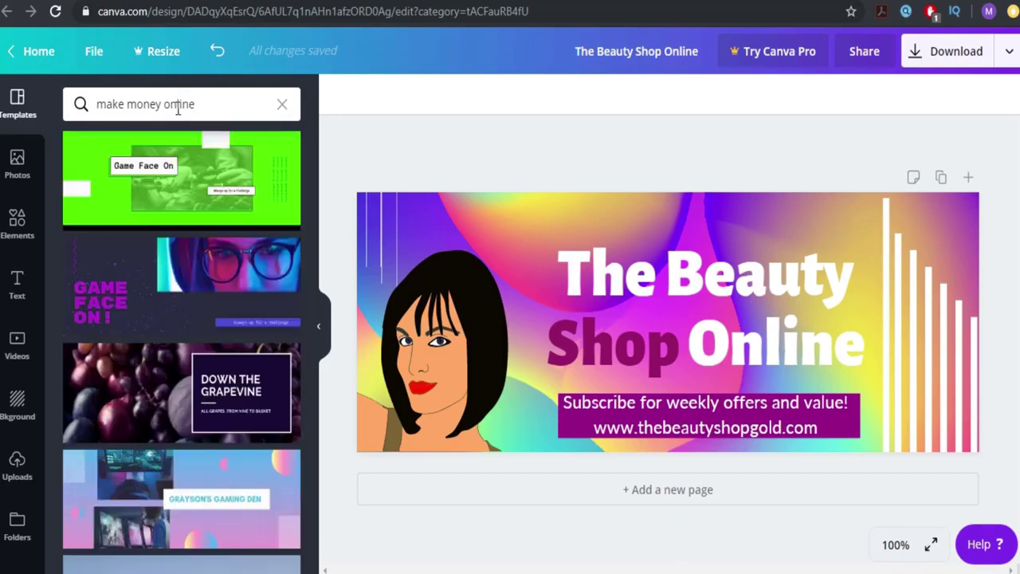
scroll(168, 298, "down", 1)
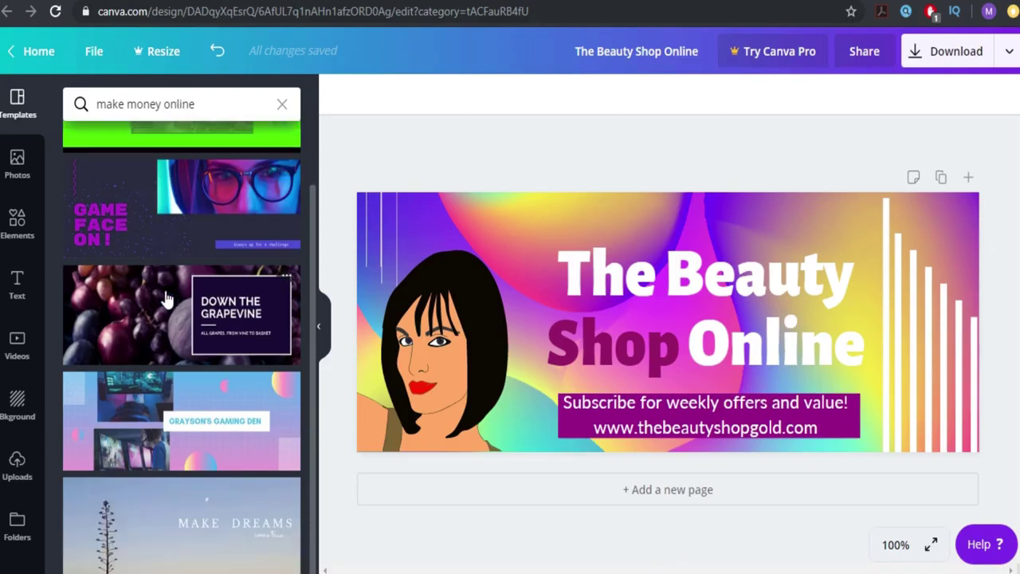
scroll(175, 308, "up", 1)
Search the templates for "money" instead and look through the suggested designs
double_click(216, 102)
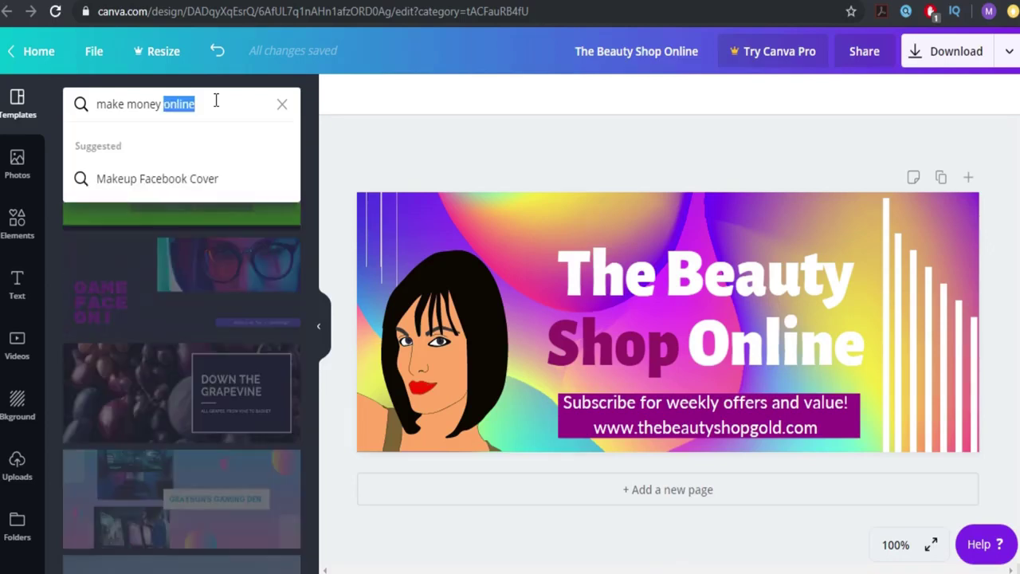
type("money")
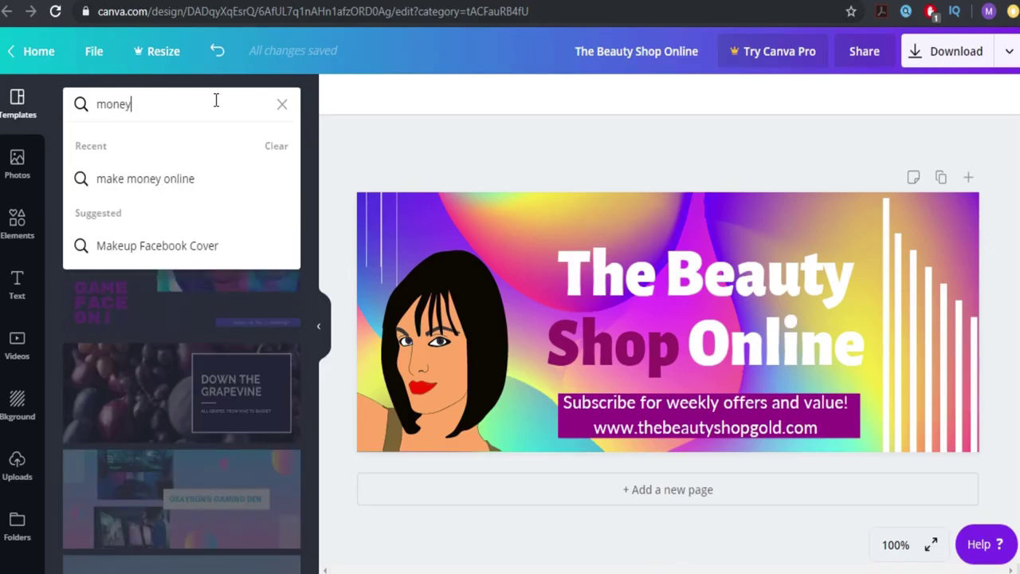
key("Return")
scroll(201, 319, "down", 10)
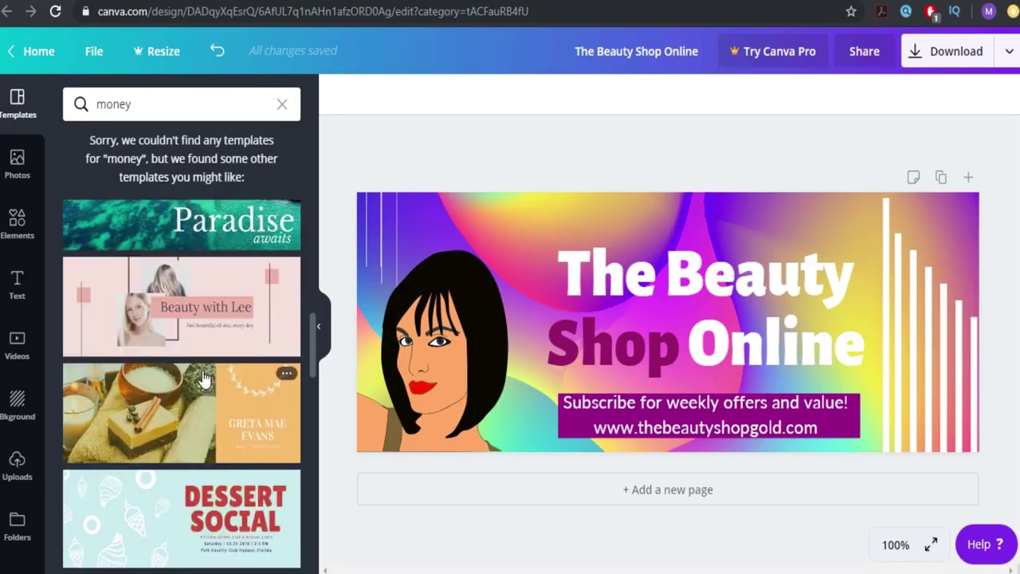
scroll(203, 379, "up", 8)
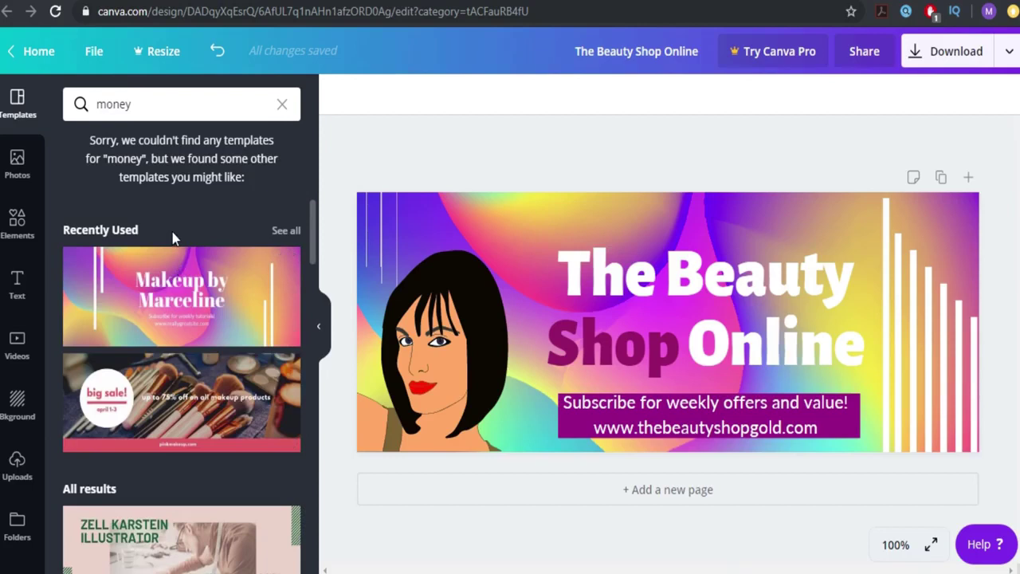
Search the templates for "income" and "bank", and clear the search term
left_click(162, 109)
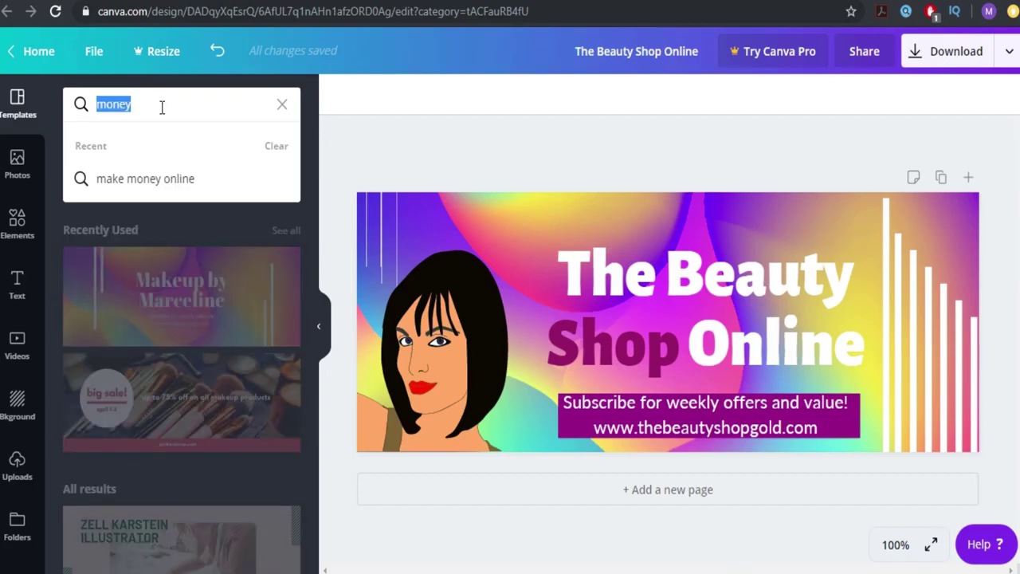
type("income")
key("Return")
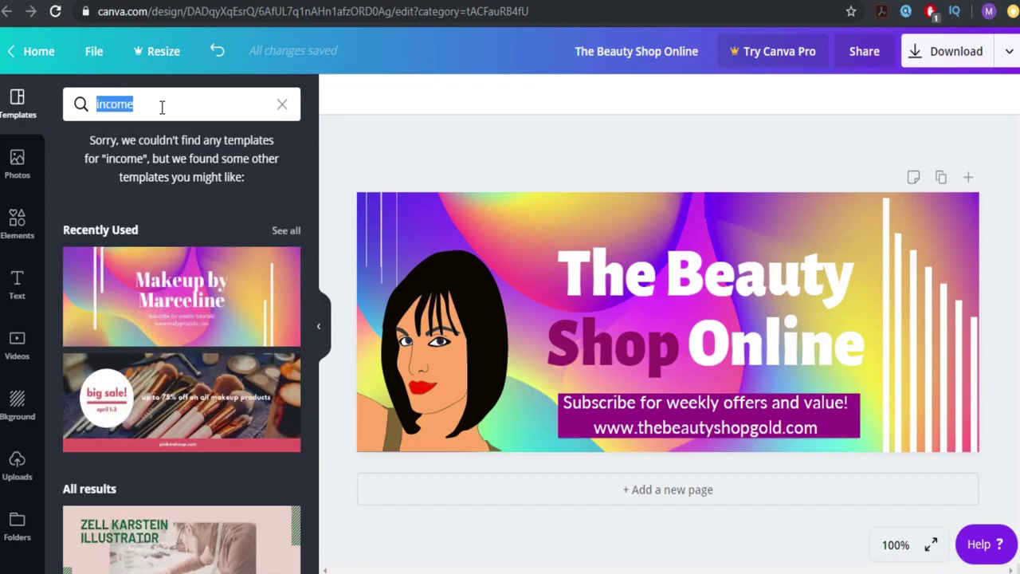
type("bank")
key("Return")
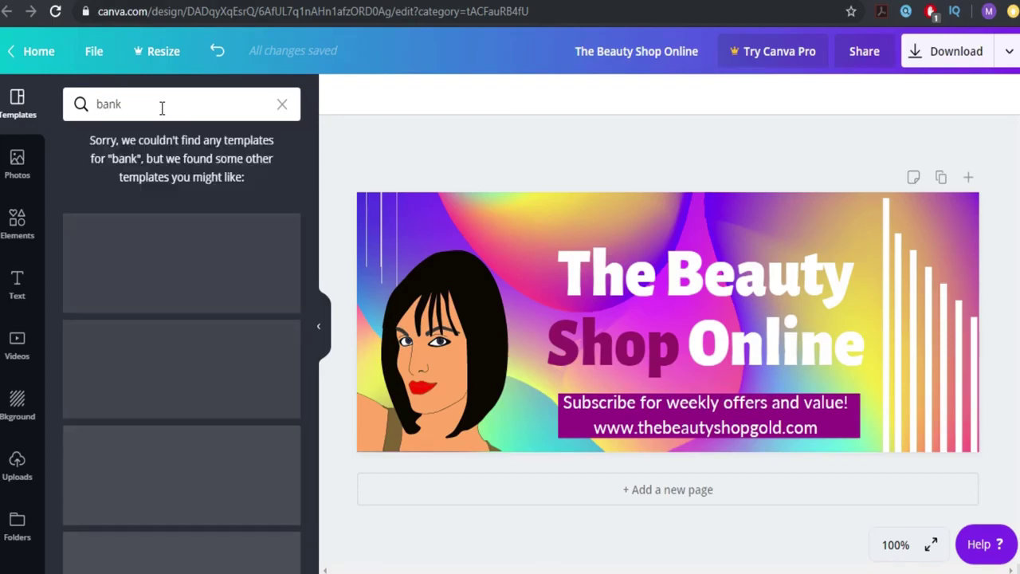
key("BackSpace")
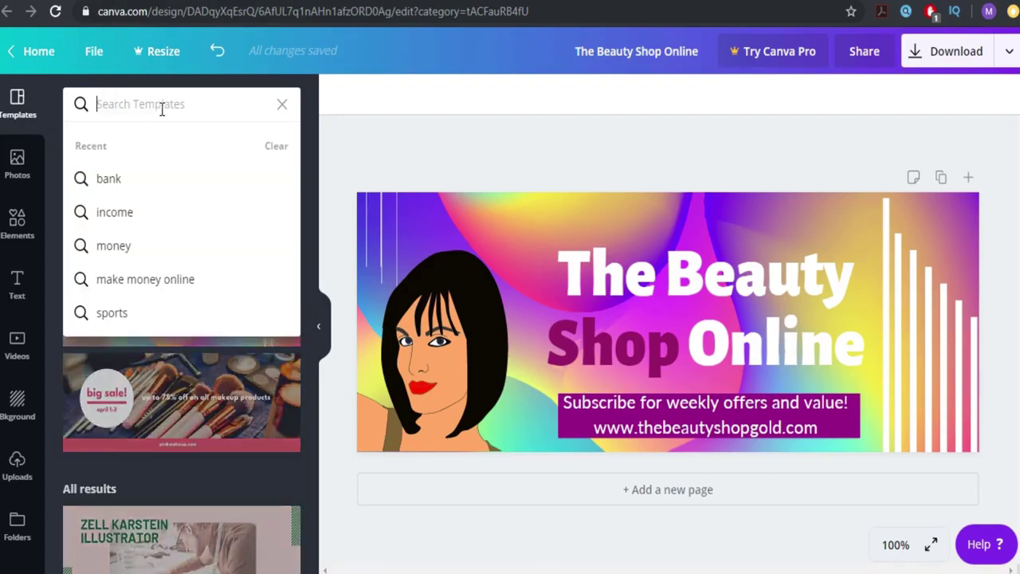
left_click(333, 186)
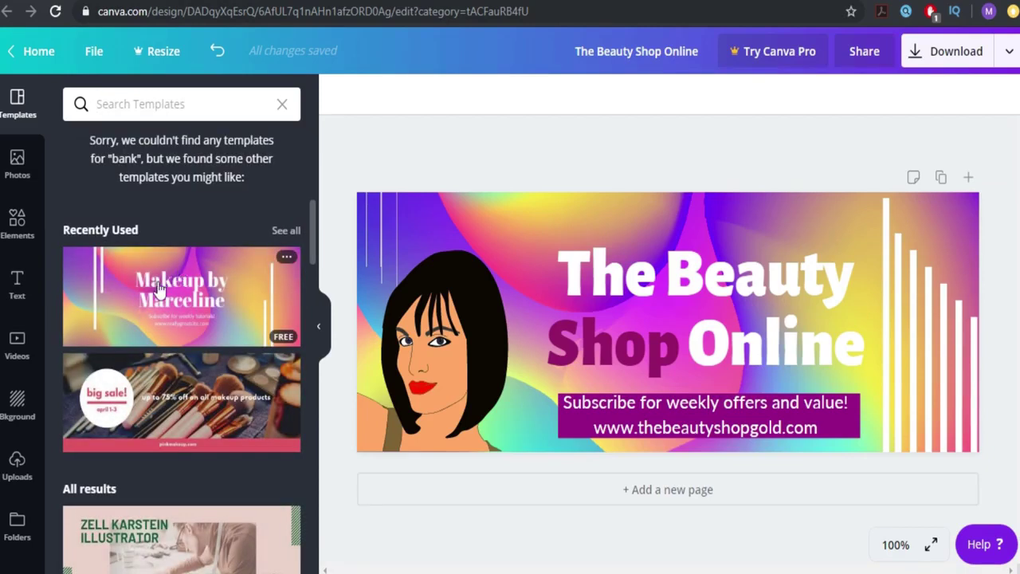
Apply the Dessert Social template to the banner and move its large red headline up to fit inside the page
scroll(158, 289, "down", 10)
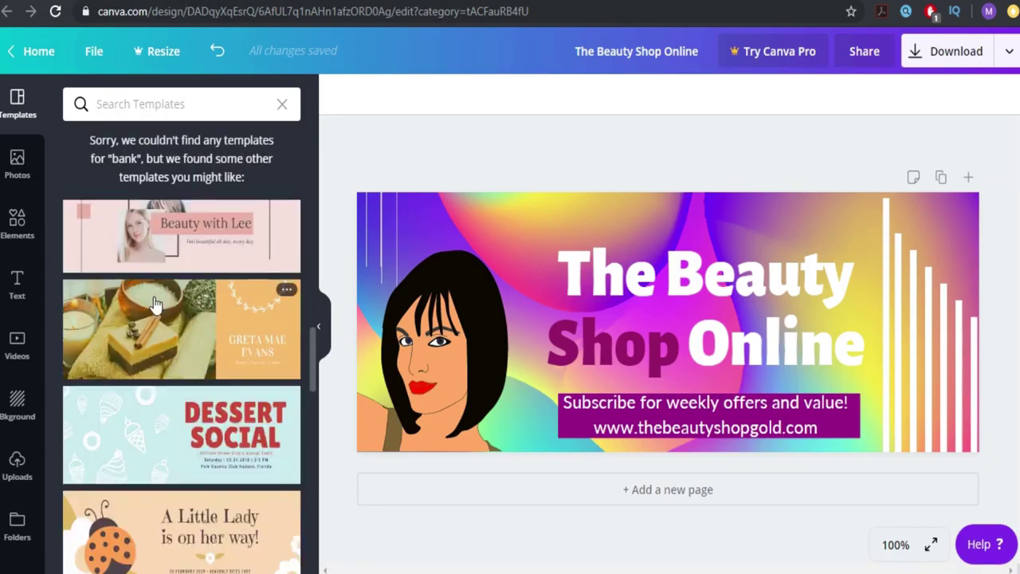
scroll(159, 319, "down", 3)
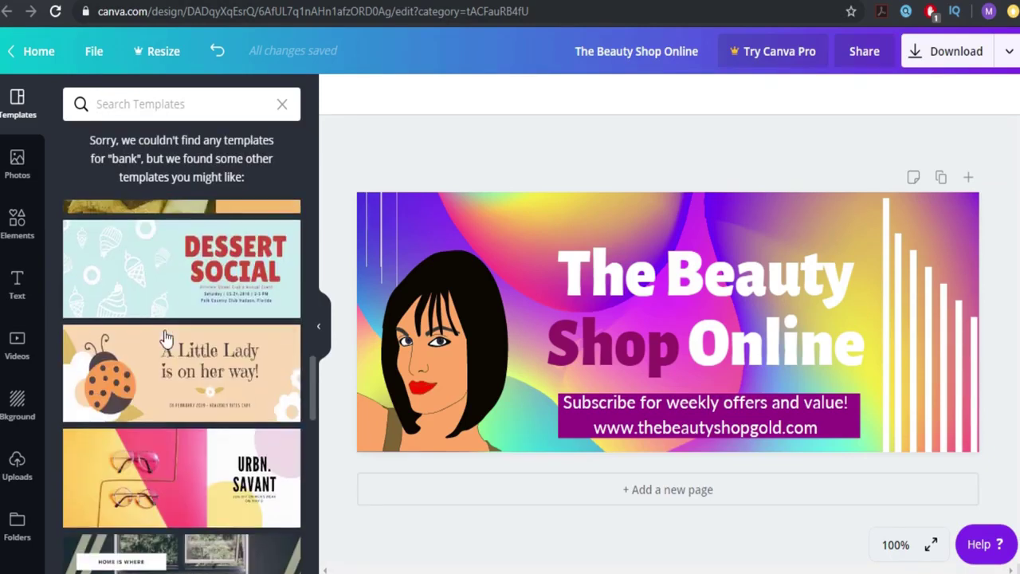
left_click(206, 295)
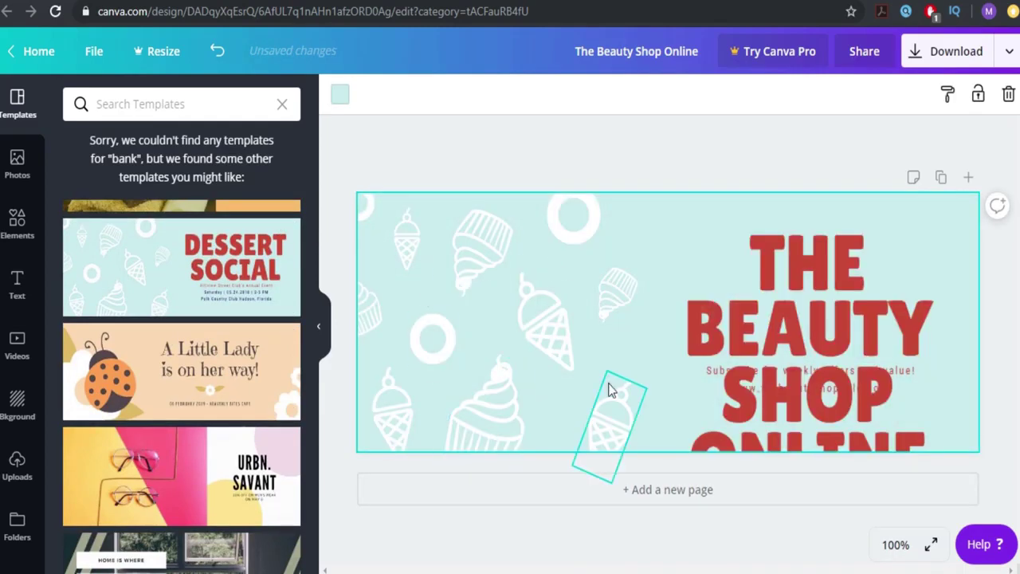
left_click_drag(792, 343, 793, 297)
left_click(626, 152)
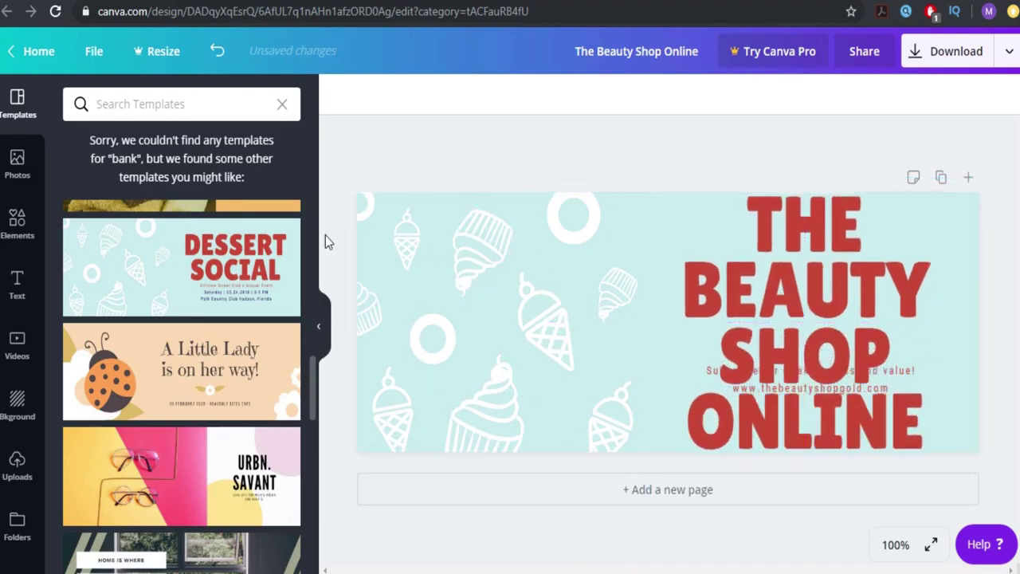
Delete all the white ice cream, cupcake and ring illustrations from the light blue banner
left_click(561, 357)
key("Delete")
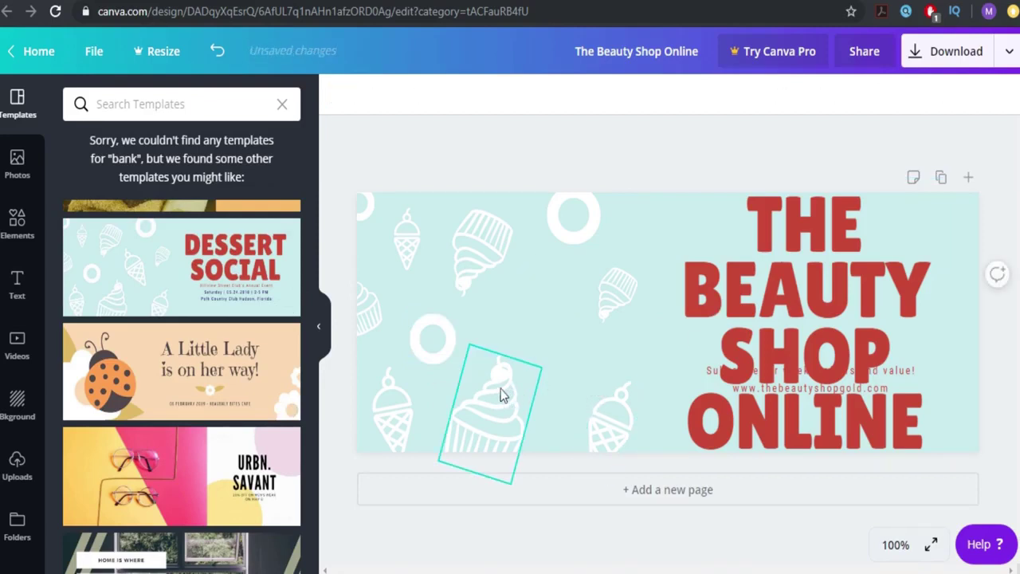
left_click(481, 239)
key("Delete")
left_click(494, 407)
key("Delete")
left_click(626, 415)
key("Delete")
left_click(620, 289)
key("Delete")
left_click(574, 216)
key("Delete")
left_click(405, 239)
key("Delete")
left_click(369, 309)
key("Delete")
left_click(391, 411)
left_click(432, 339, "shift")
key("Delete")
left_click(368, 232)
key("Delete")
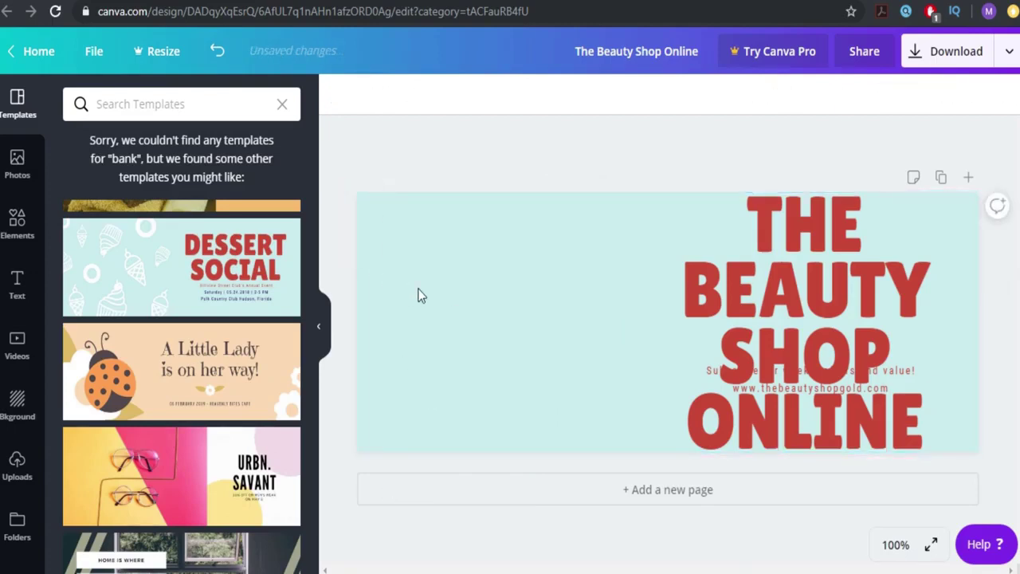
Remove the small subtitle text behind the headline and shift the headline slightly to the right
left_click(848, 387)
left_click_drag(847, 387, 829, 343)
left_click_drag(638, 260, 701, 205)
Replace the large red headline text with "MAKE MONEY NOW!"
double_click(796, 275)
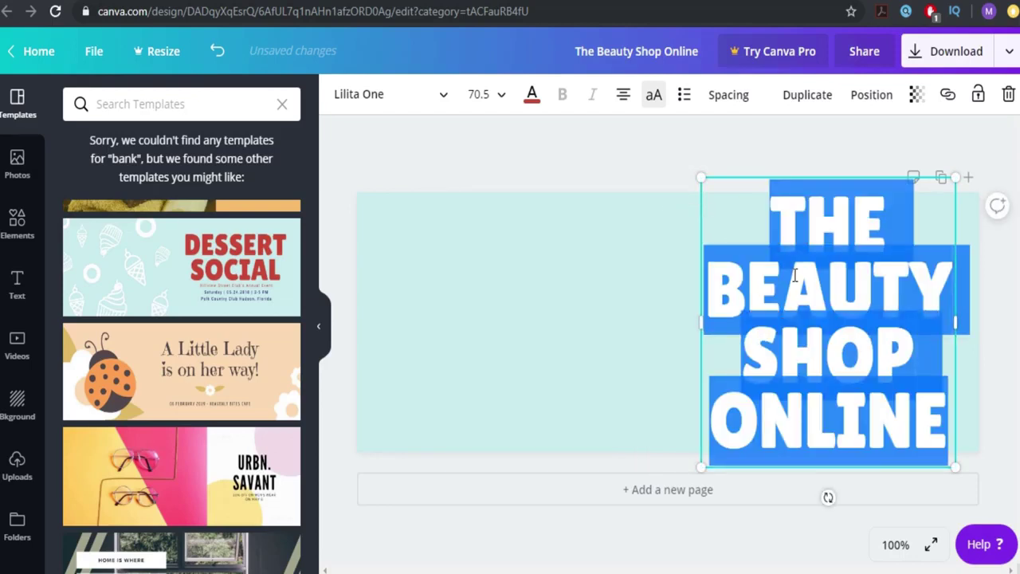
type("MAKE MONE")
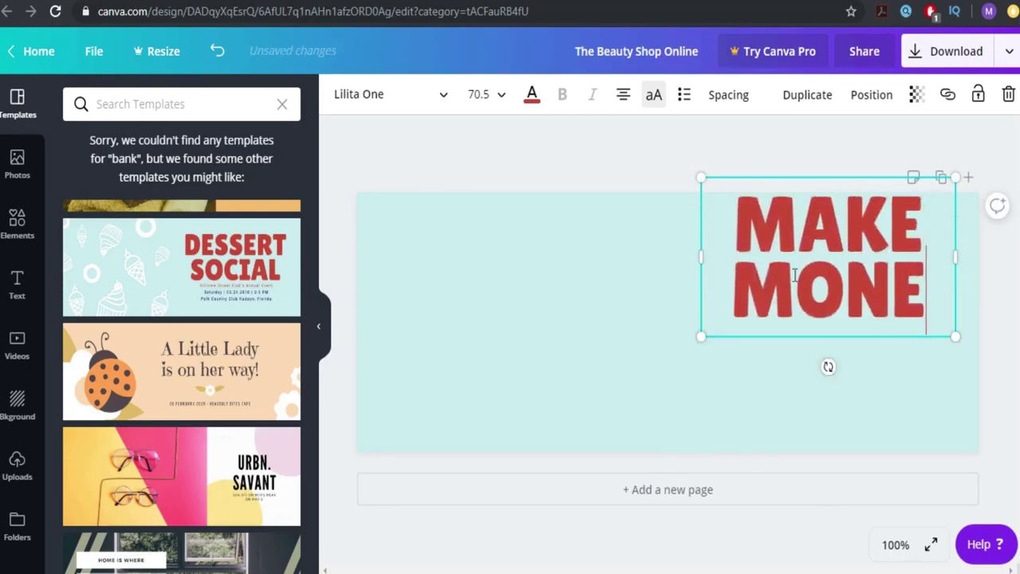
type("U")
key("BackSpace")
type("Y NOW!")
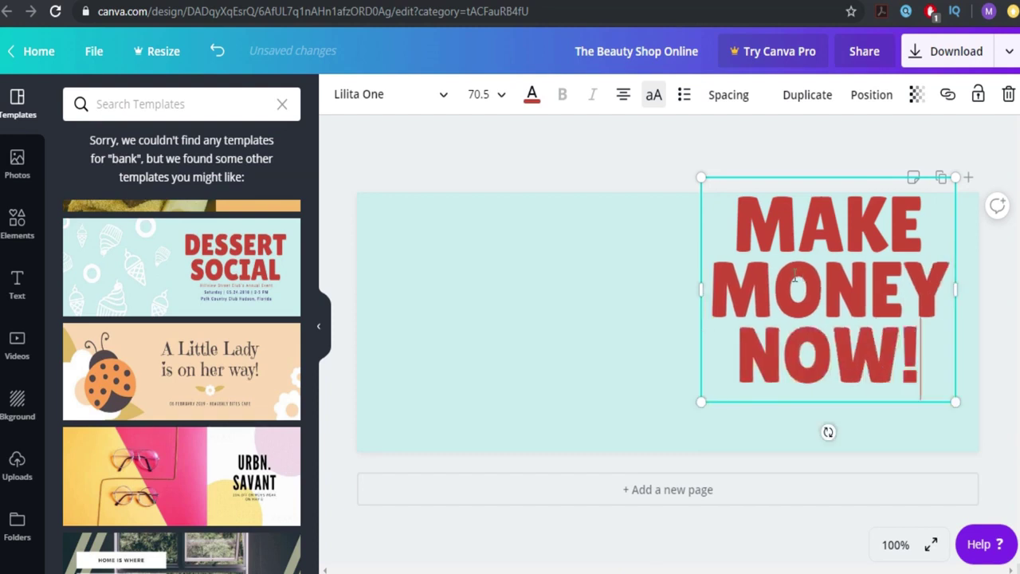
Move the red headline down and enlarge it to fill the height of the banner's right side
left_click_drag(813, 343, 837, 404)
left_click_drag(723, 228, 680, 192)
left_click(633, 125)
Search the elements for "money" and add the yellow money bag with the dollar sign to the banner
left_click(16, 219)
left_click(216, 102)
double_click(216, 99)
type("money")
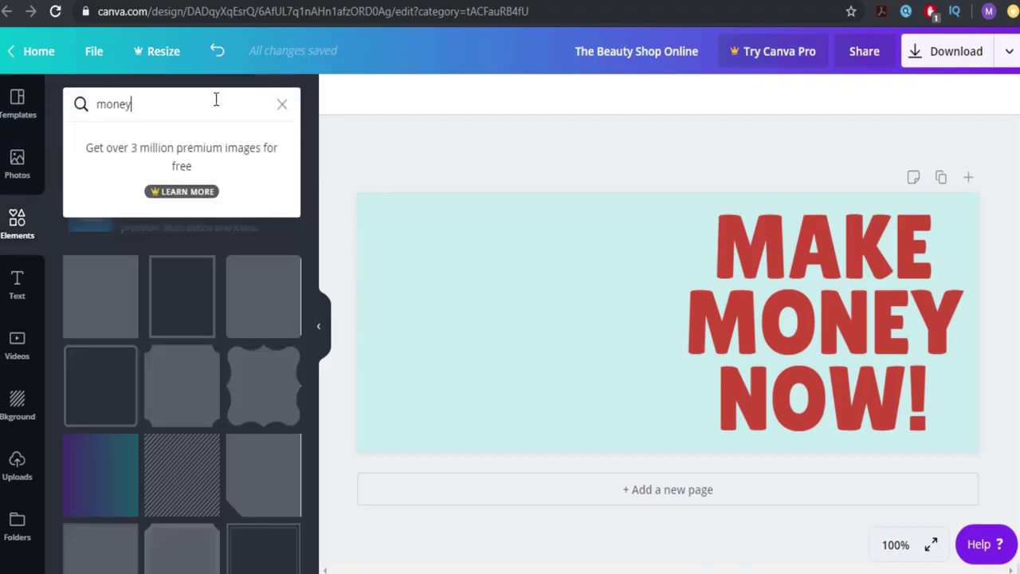
key("Return")
left_click(89, 295)
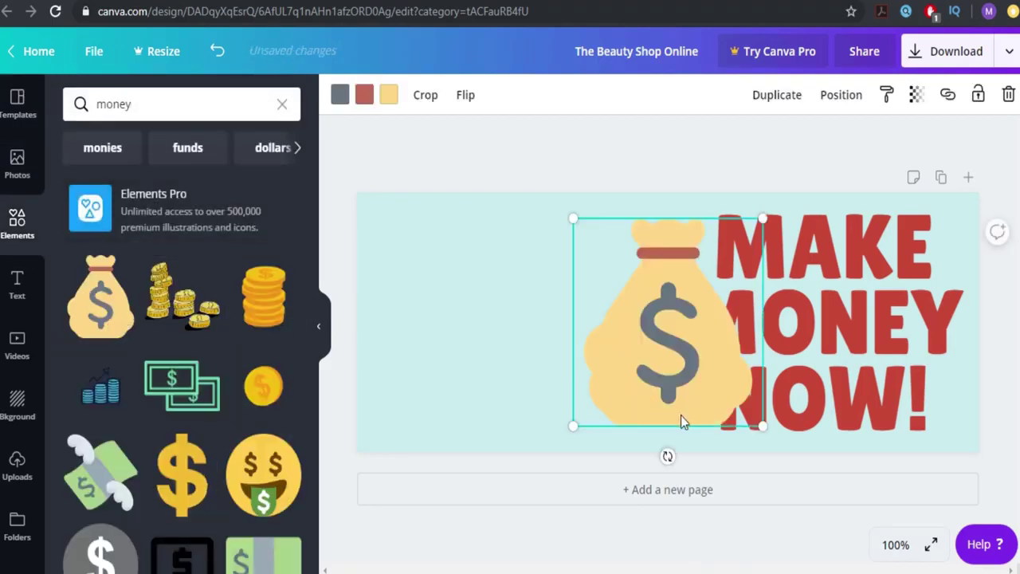
Move the money bag to the left of the headline and enlarge it to nearly the full banner height
left_click_drag(668, 422, 471, 406)
left_click_drag(569, 231, 609, 193)
left_click_drag(521, 326, 420, 383)
Add the gold coin stacks illustration, shrink it and place it over the money bag's lower right corner
left_click(179, 301)
left_click_drag(622, 294, 642, 271)
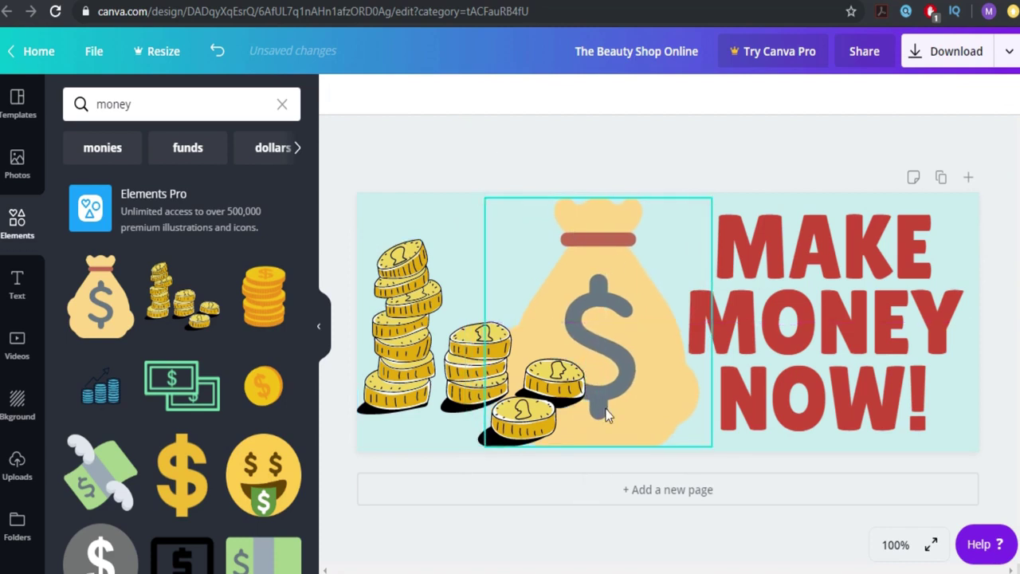
left_click(386, 263)
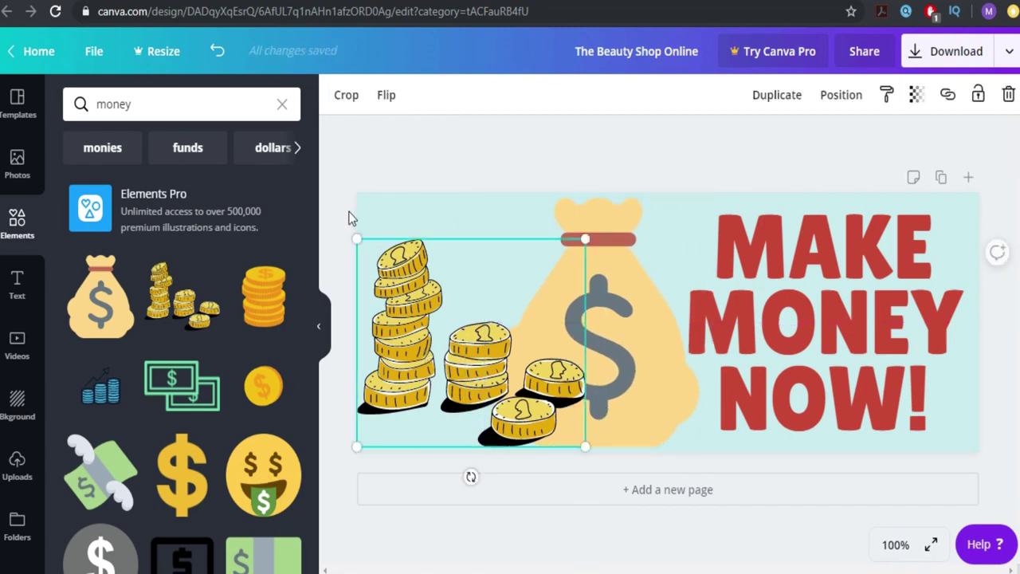
left_click_drag(356, 233, 480, 349)
left_click_drag(488, 413, 630, 413)
left_click_drag(556, 358, 546, 348)
left_click(436, 146)
Shift the money bag further left and place the coin stacks in the gap between the bag and the headline
scroll(236, 363, "down", 1)
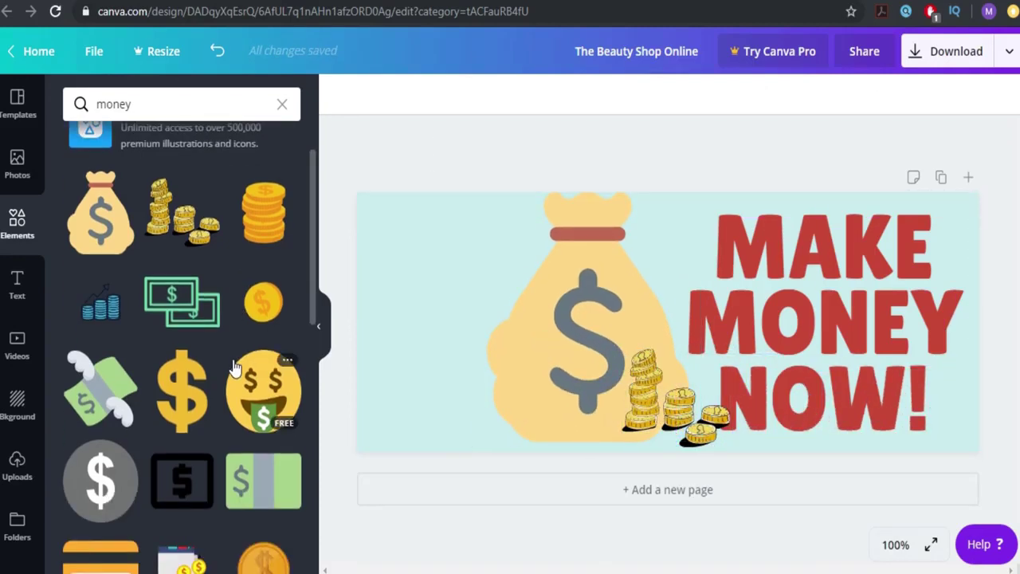
scroll(200, 360, "down", 2)
scroll(196, 363, "down", 2)
scroll(194, 363, "down", 3)
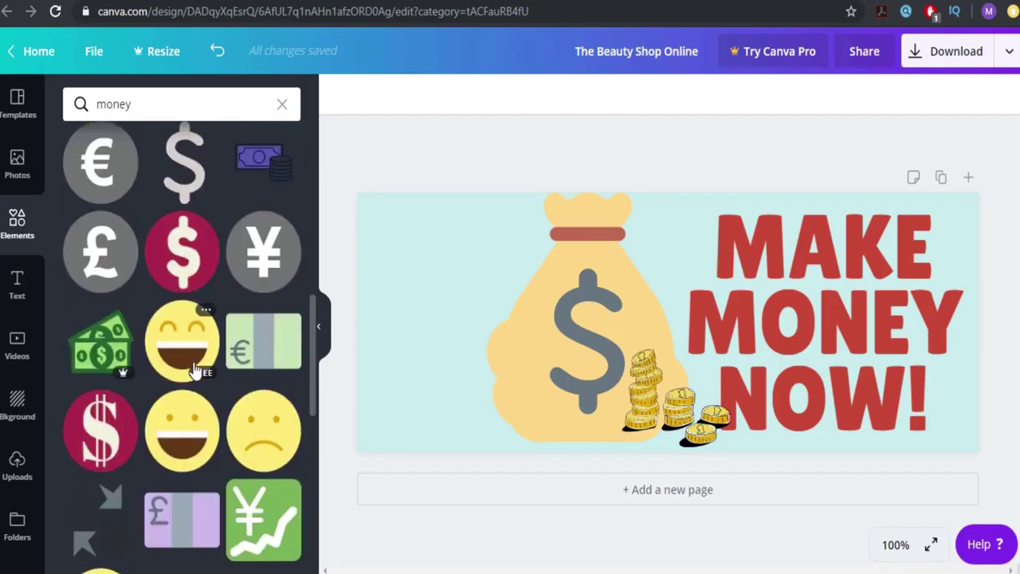
scroll(197, 371, "down", 2)
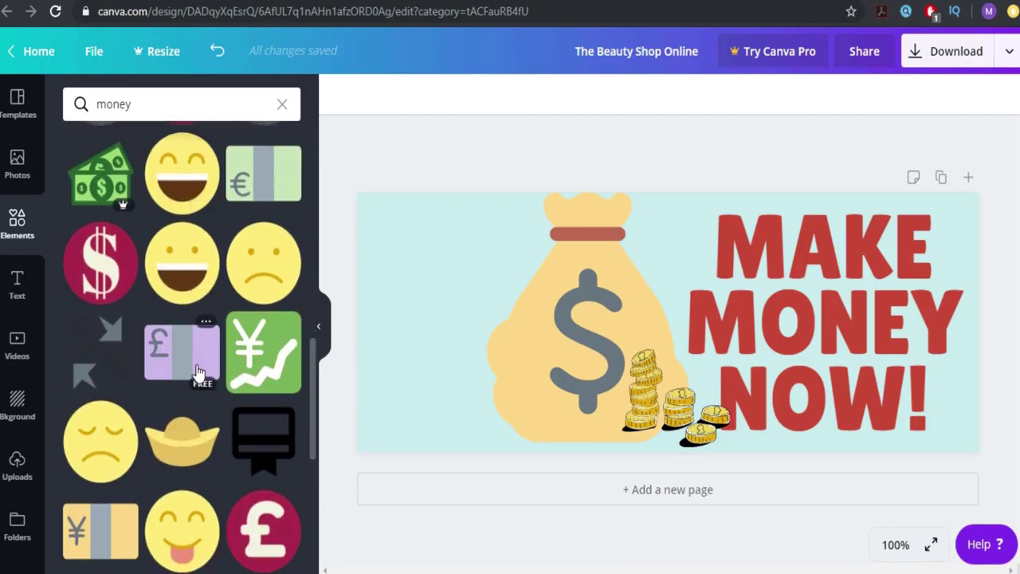
left_click_drag(519, 387, 457, 389)
left_click_drag(658, 416, 630, 418)
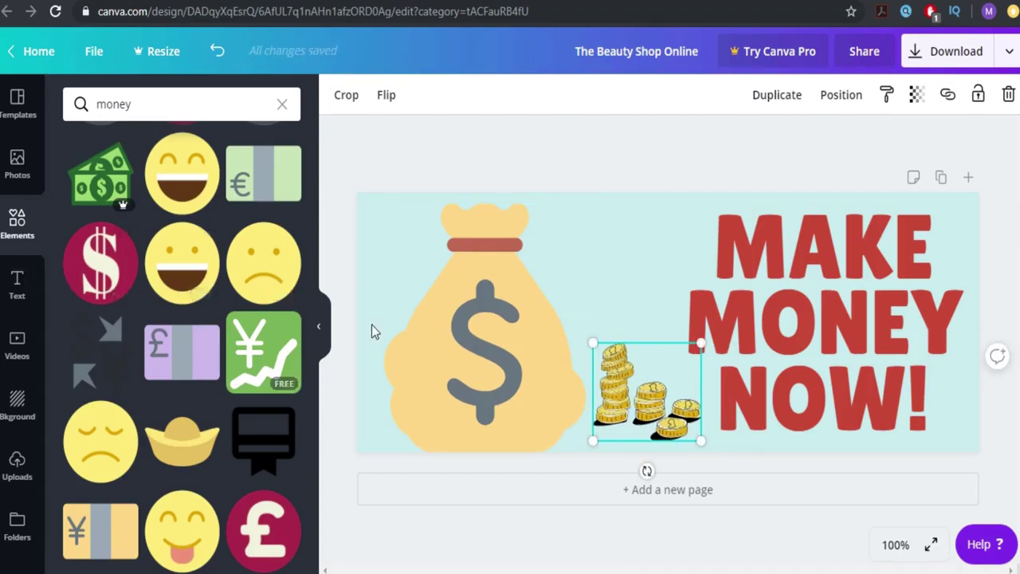
Apply the peach ladybug template "A Little Lady is on her way!" to the banner
left_click(6, 128)
scroll(188, 392, "down", 3)
scroll(195, 398, "up", 2)
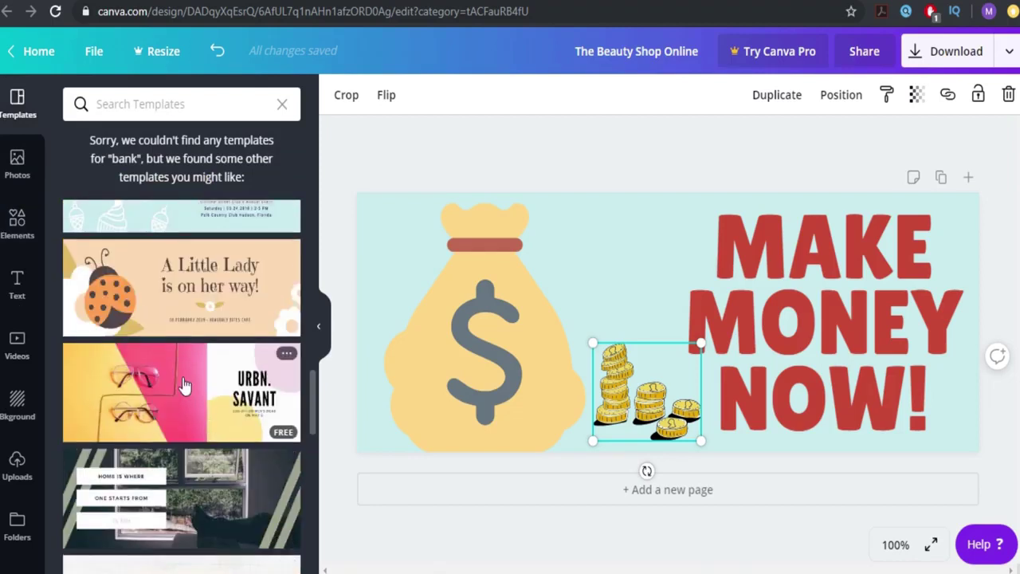
left_click(138, 296)
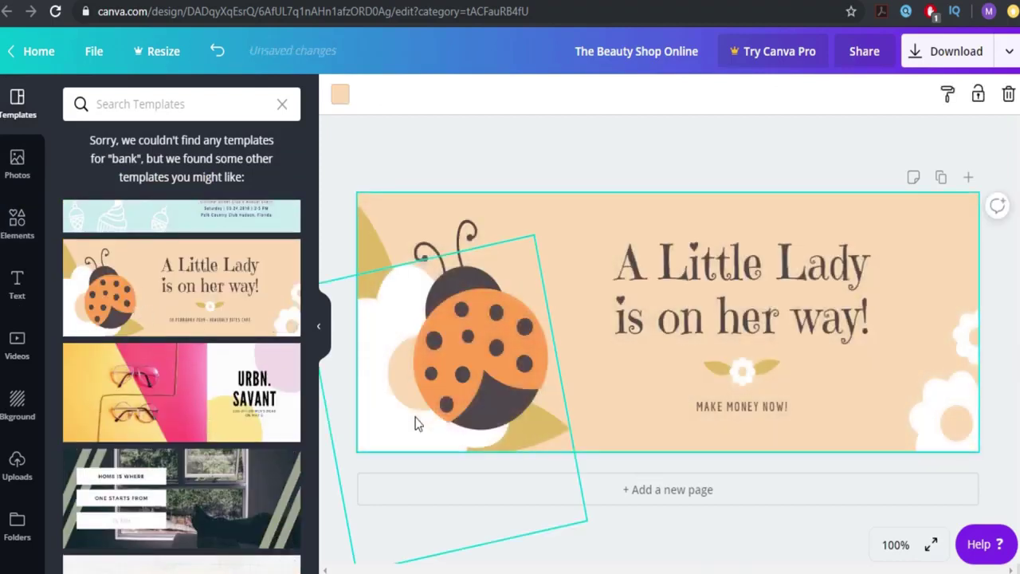
Delete the ladybug, the large white flower beside it and the small flower beneath the headline
left_click(460, 375)
key("Delete")
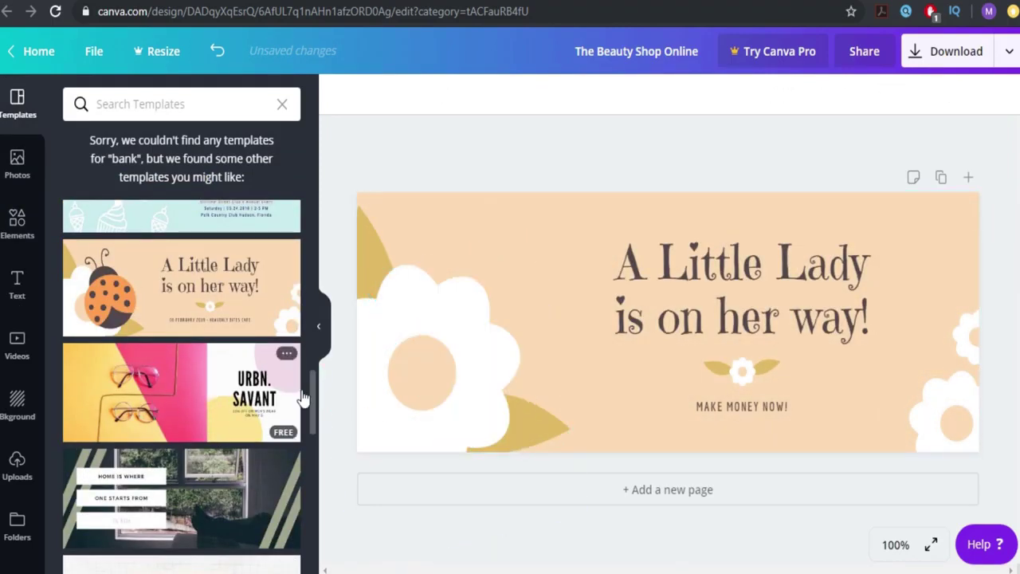
left_click(423, 401)
key("Delete")
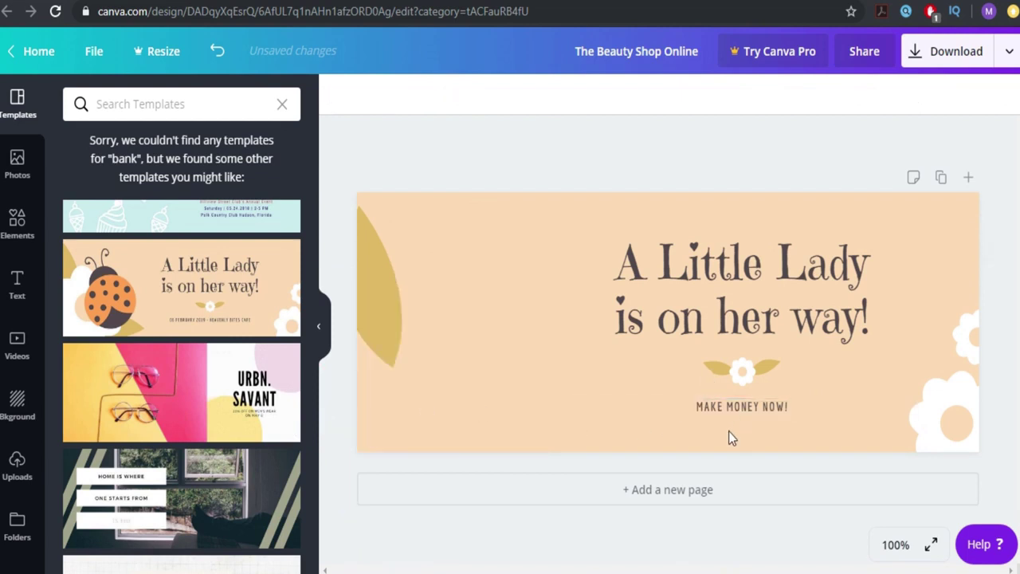
left_click(743, 372)
key("Delete")
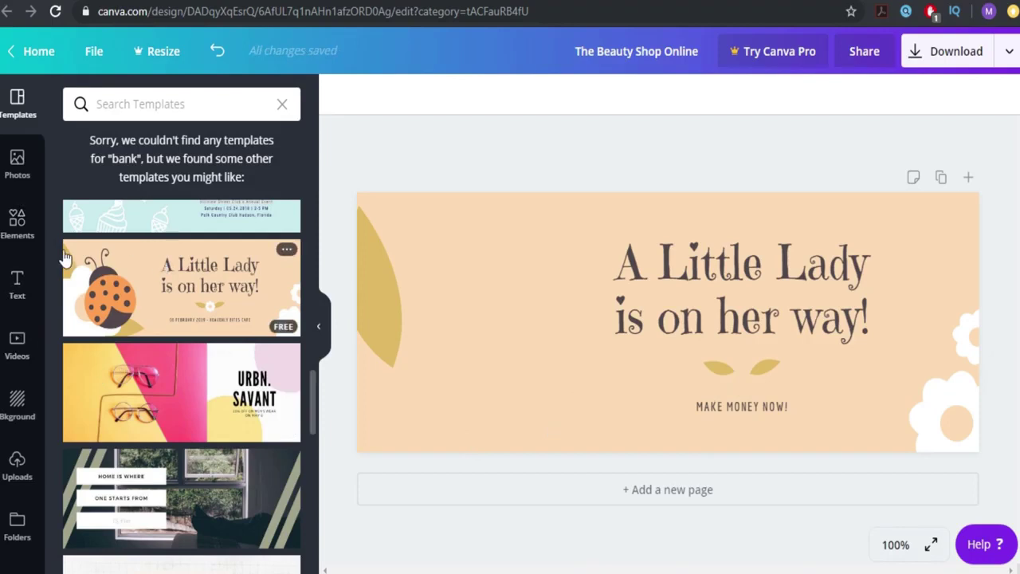
Search the elements for "cash" in place of "money"
left_click(17, 223)
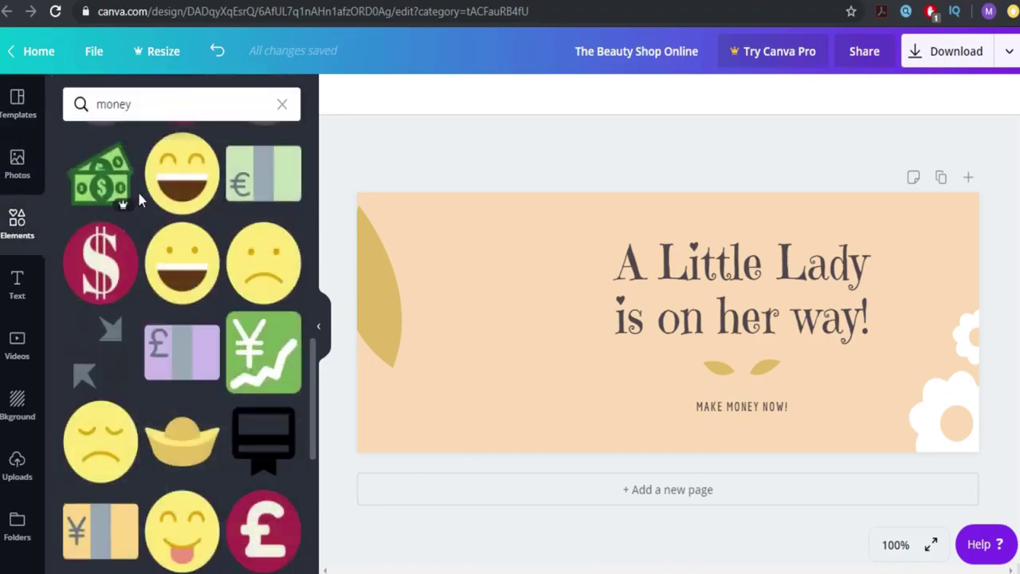
left_click(156, 103)
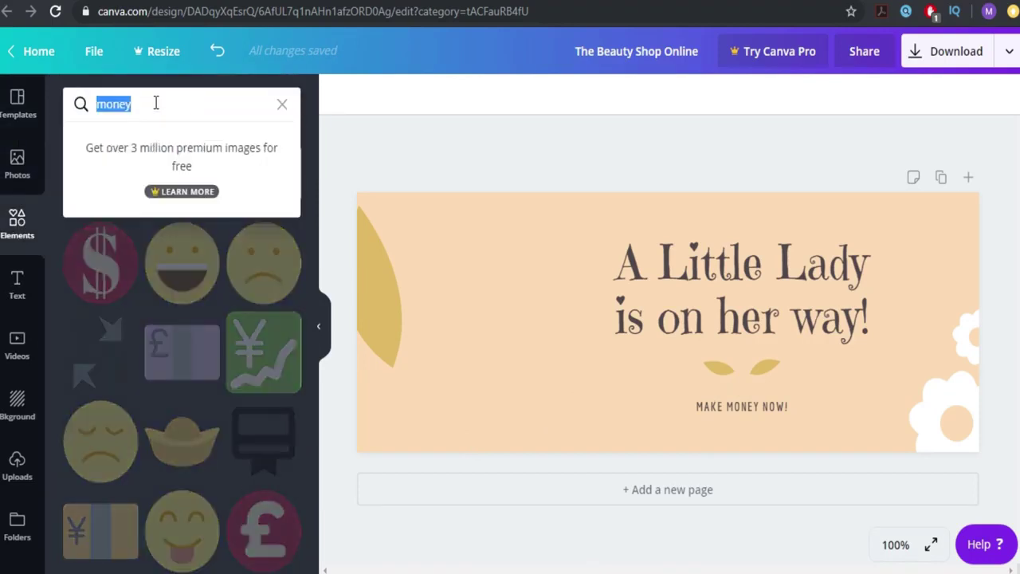
type("cash")
key("Return")
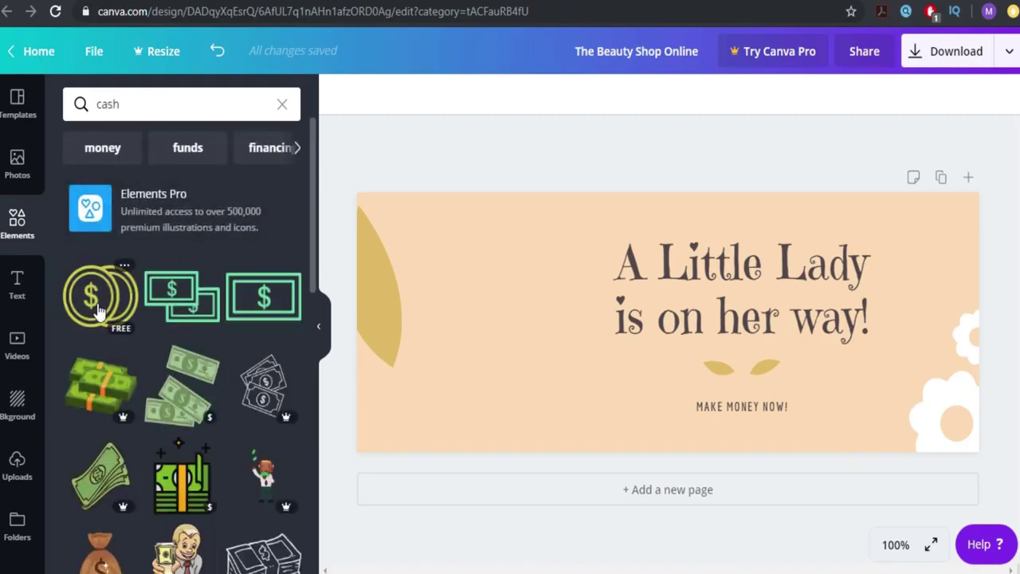
Add the green outlined pair of dollar bills, shrink it and place it left of the headline
left_click(179, 302)
left_click_drag(610, 349, 410, 306)
left_click_drag(351, 235, 457, 309)
left_click_drag(529, 373, 492, 370)
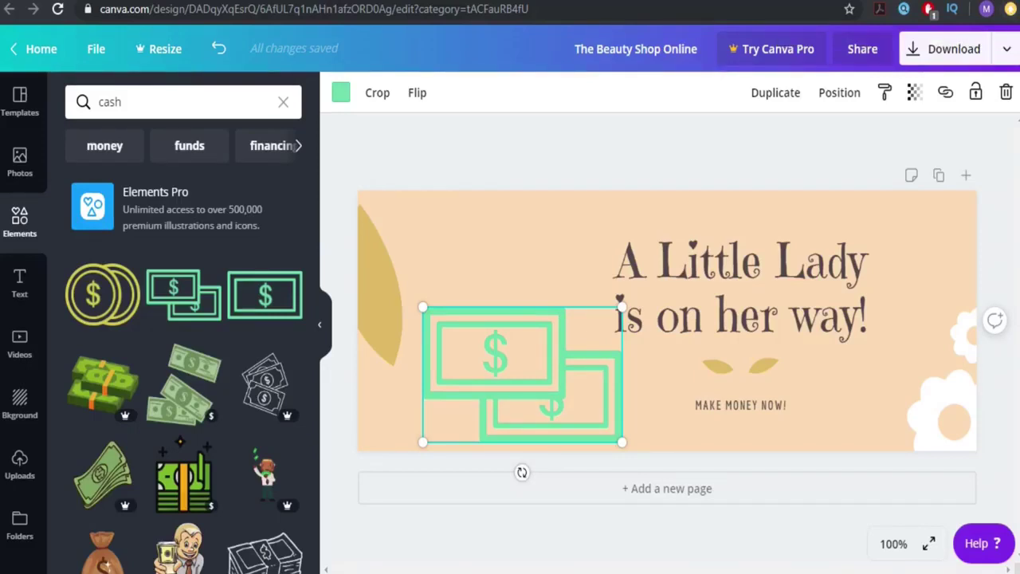
left_click_drag(622, 307, 586, 321)
Try the dollar bills in white and black, moving them up beside the headline, and delete them from the banner
left_click(341, 94)
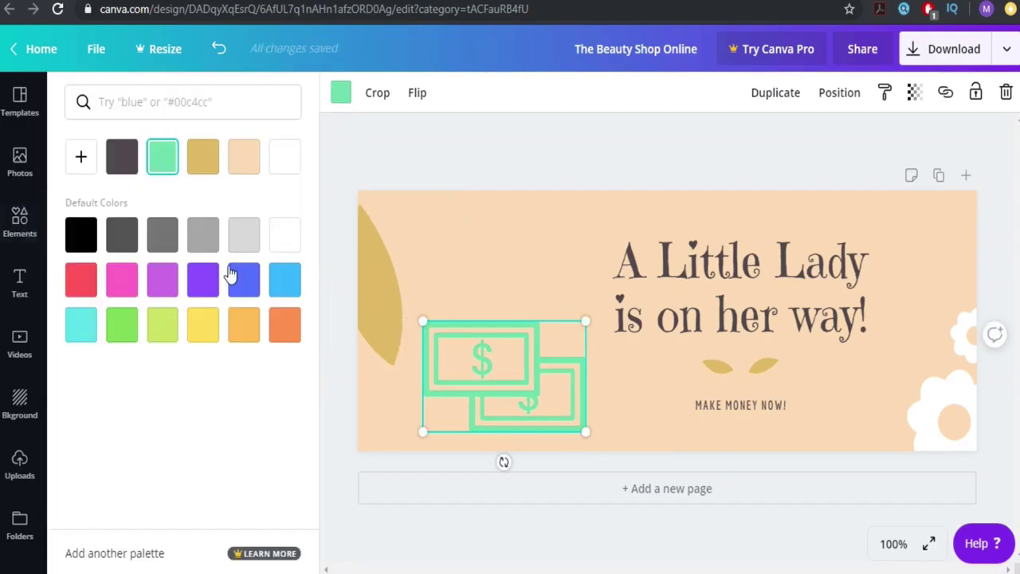
left_click(285, 237)
left_click(454, 119)
left_click_drag(469, 351, 456, 243)
left_click(341, 94)
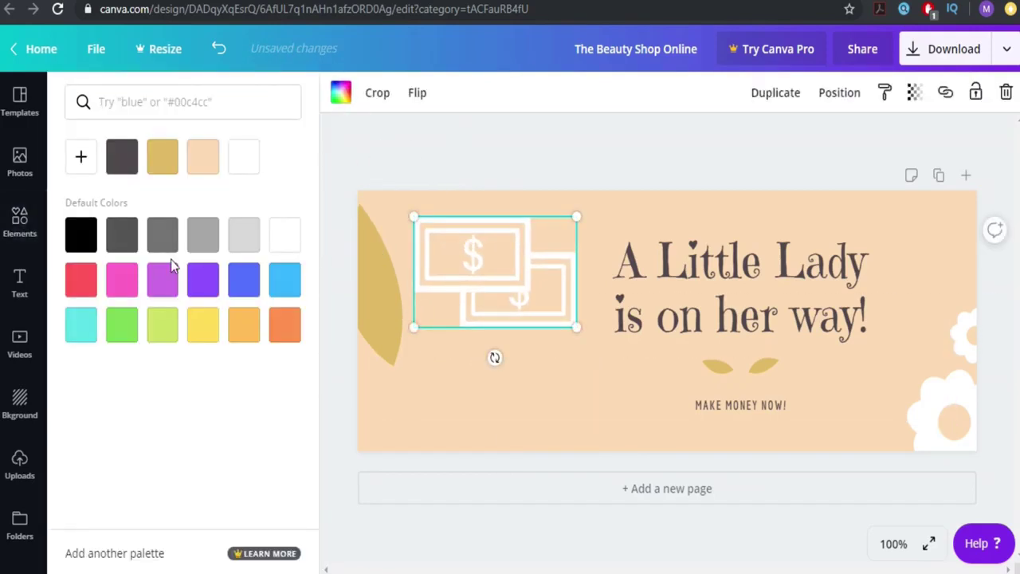
left_click(92, 235)
left_click(421, 143)
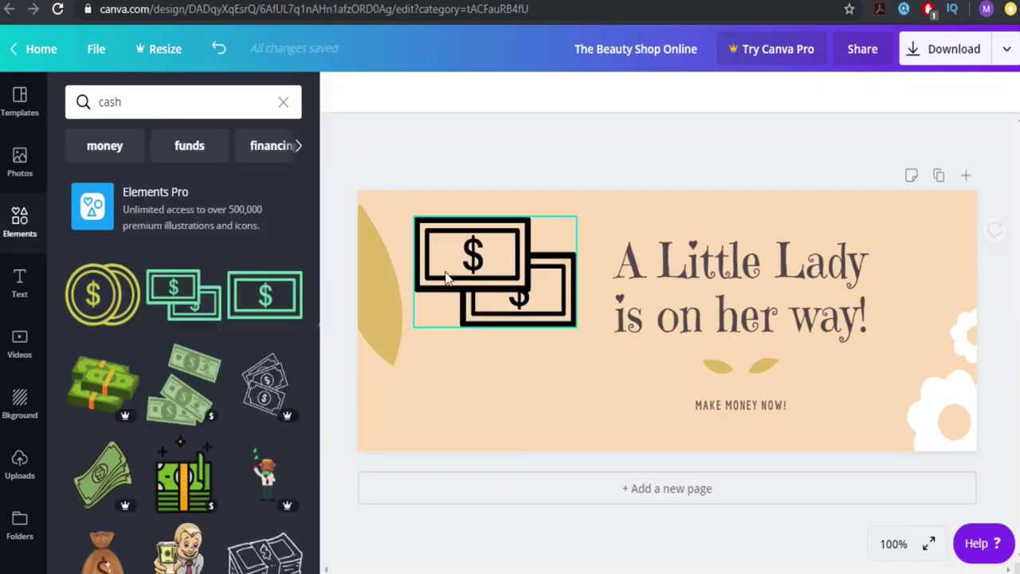
left_click(505, 304)
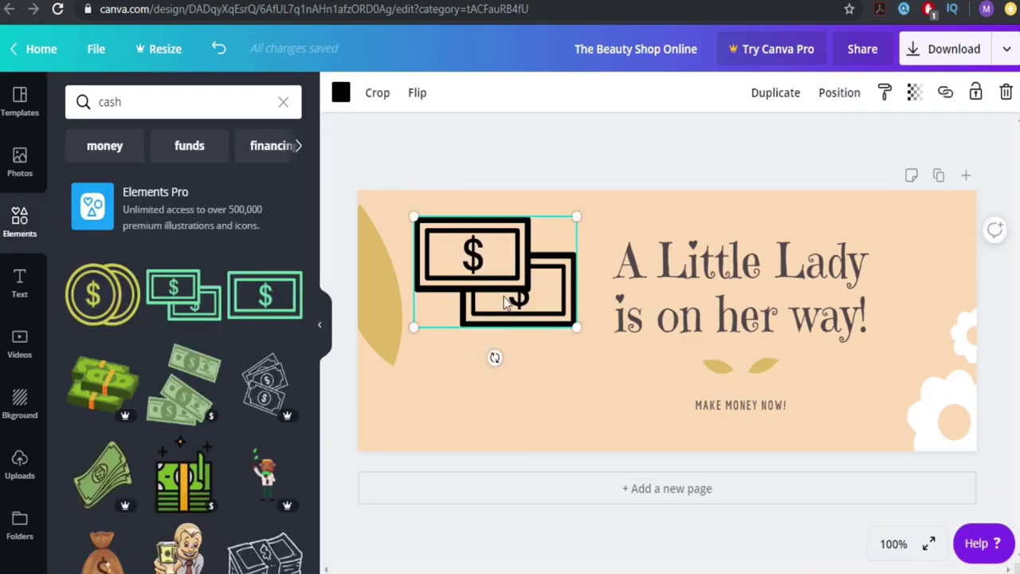
key("Delete")
Browse the cash illustrations, add the free yellow dollar coins and place them on the left half of the banner
scroll(180, 446, "down", 3)
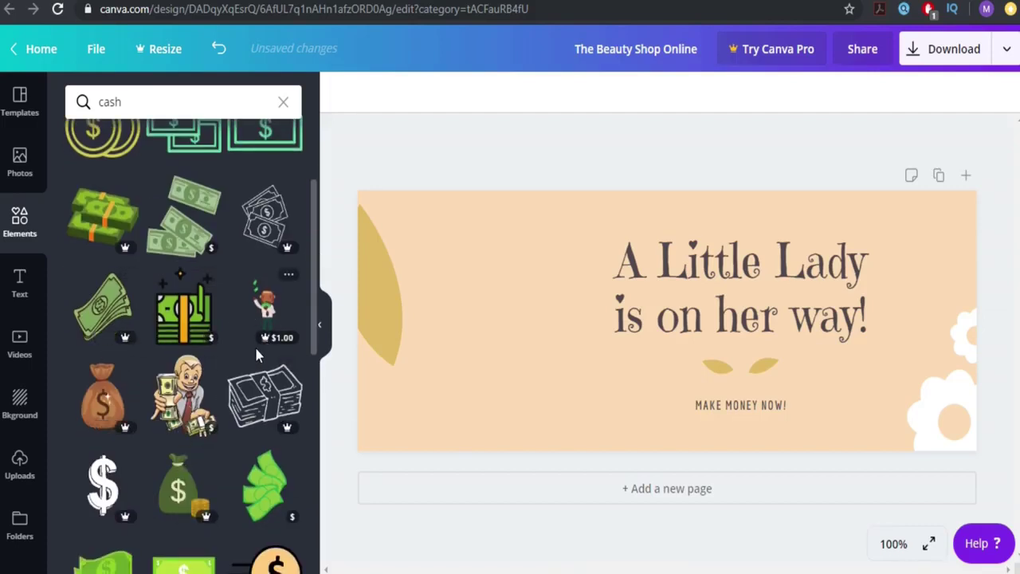
scroll(247, 361, "down", 3)
scroll(196, 399, "down", 3)
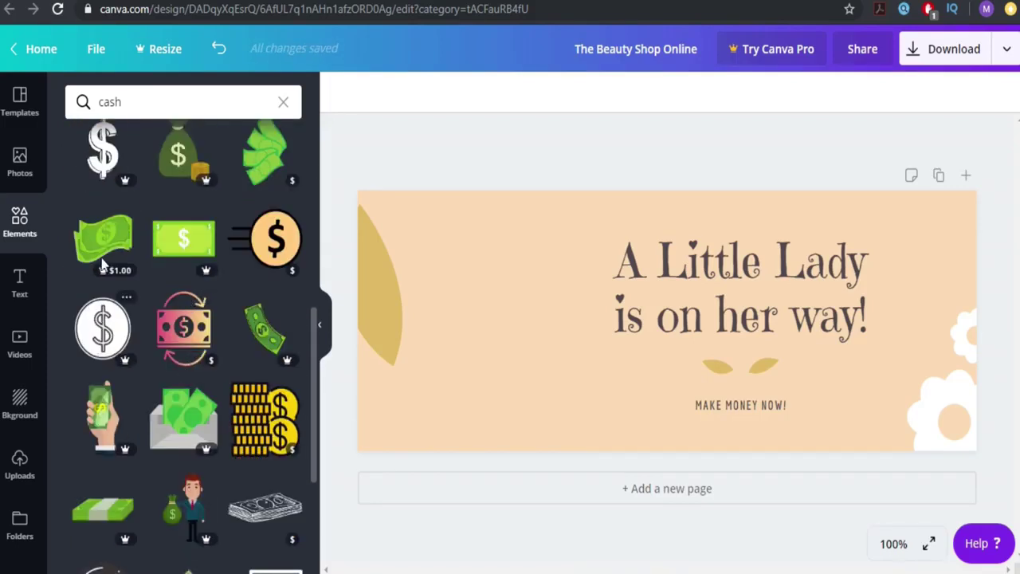
scroll(182, 309, "up", 4)
scroll(183, 323, "down", 3)
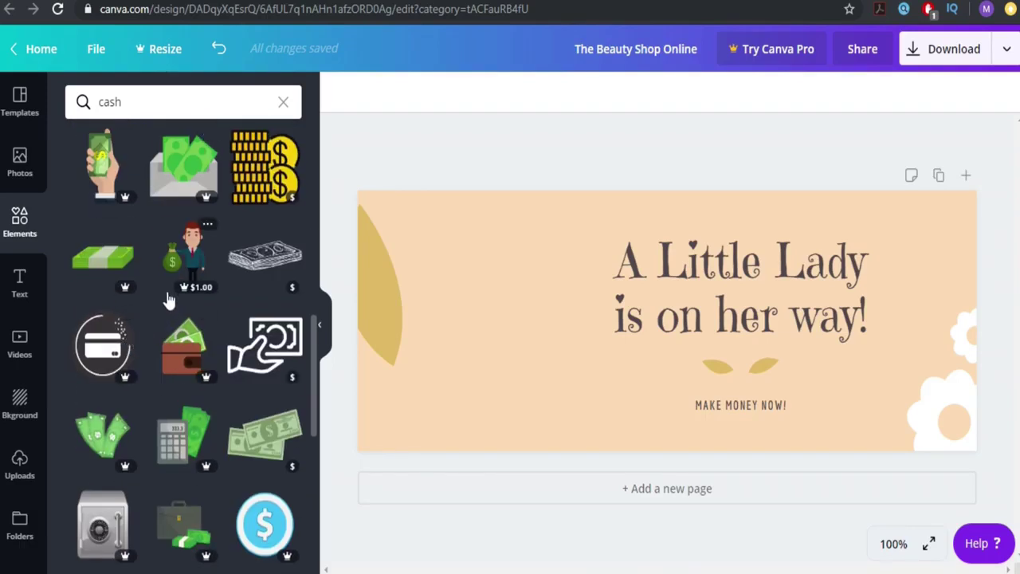
scroll(168, 303, "down", 3)
scroll(171, 363, "up", 12)
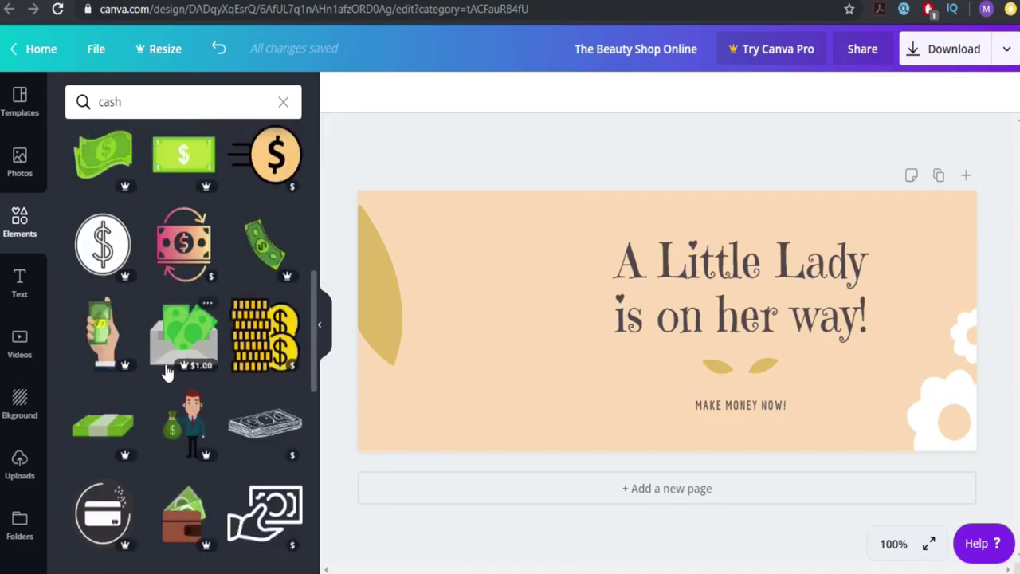
scroll(197, 327, "up", 1)
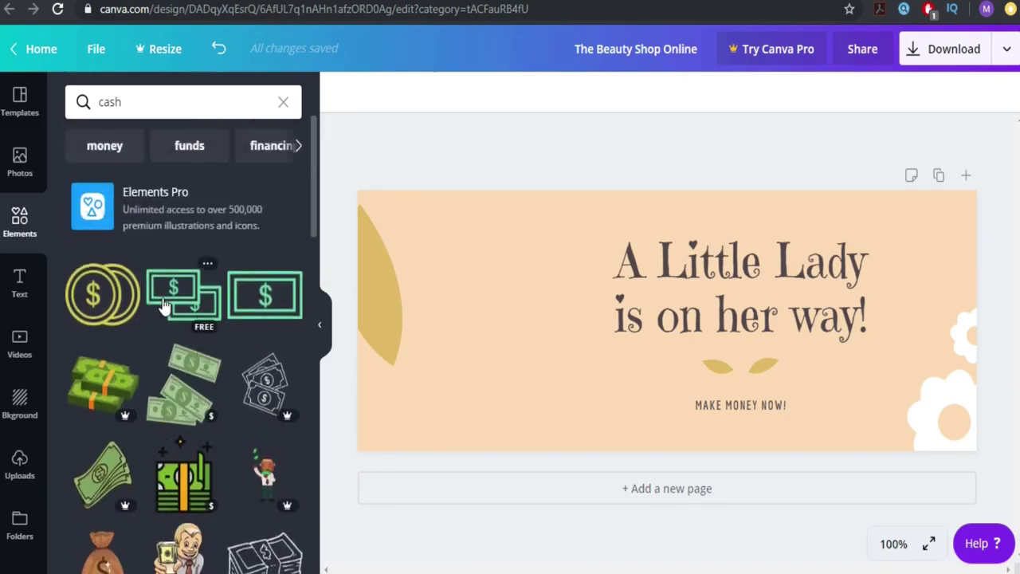
left_click(104, 295)
left_click_drag(609, 360, 485, 359)
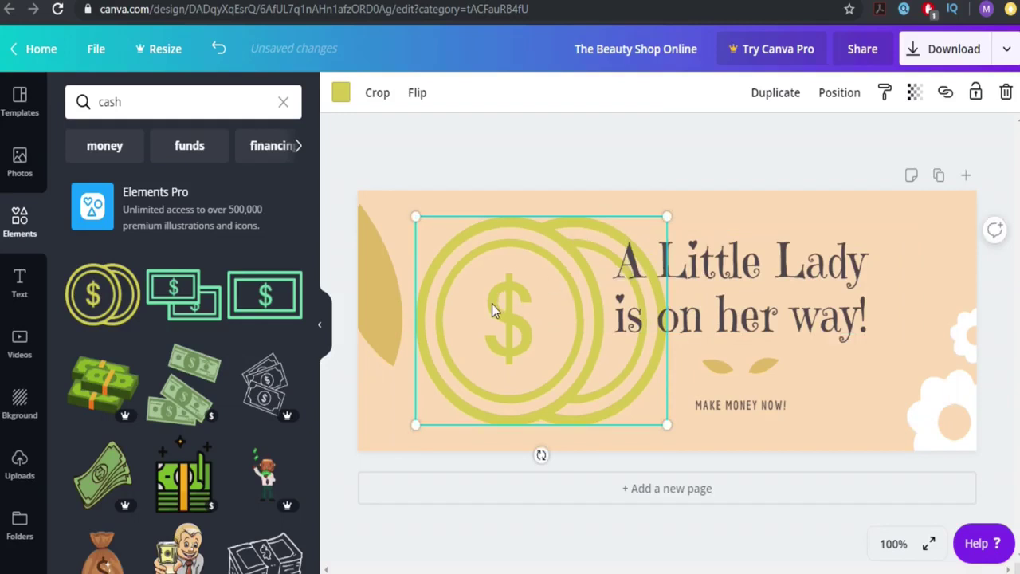
Recolour the dollar coins with the mustard gold used by the banner's leaves
left_click(340, 92)
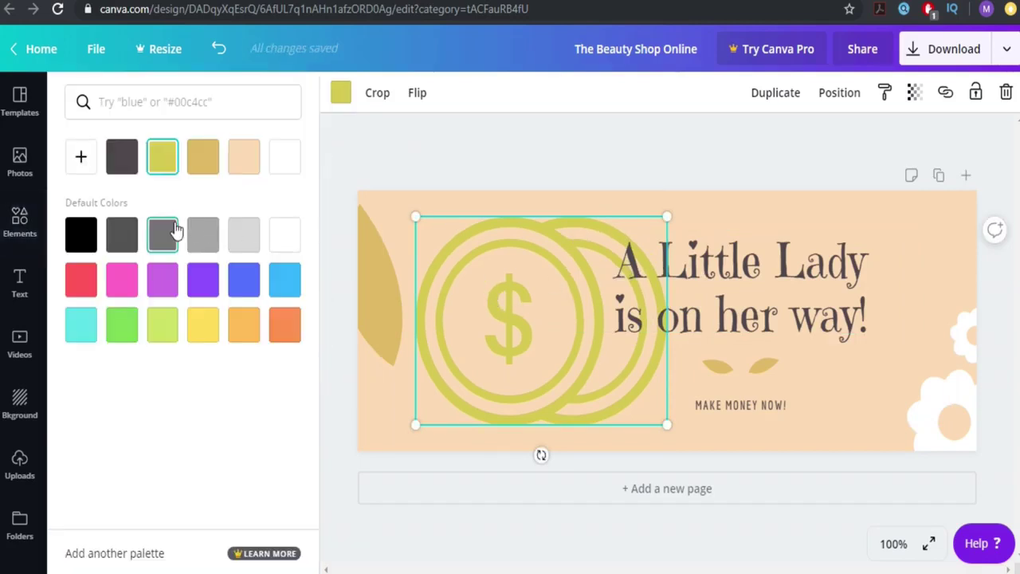
left_click(81, 158)
left_click_drag(204, 210, 255, 224)
left_click(249, 159)
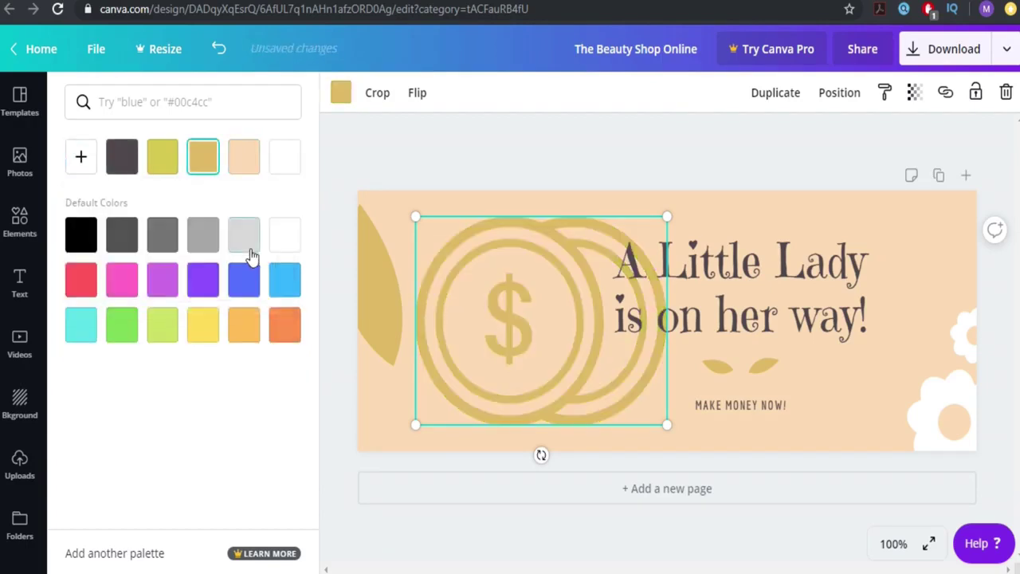
left_click(438, 151)
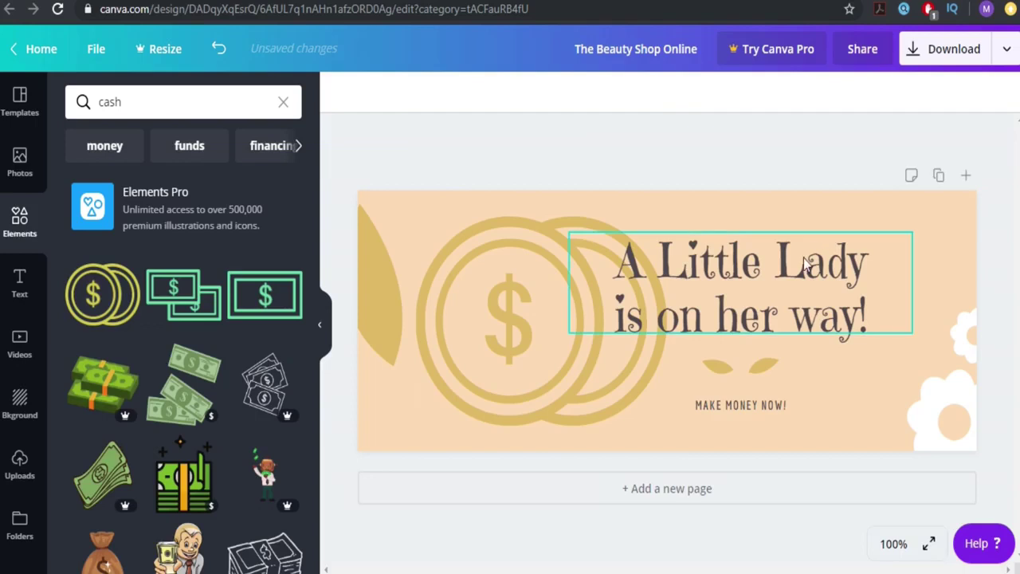
Browse the banner templates as far as the Art With Me design
left_click(19, 99)
scroll(169, 359, "down", 3)
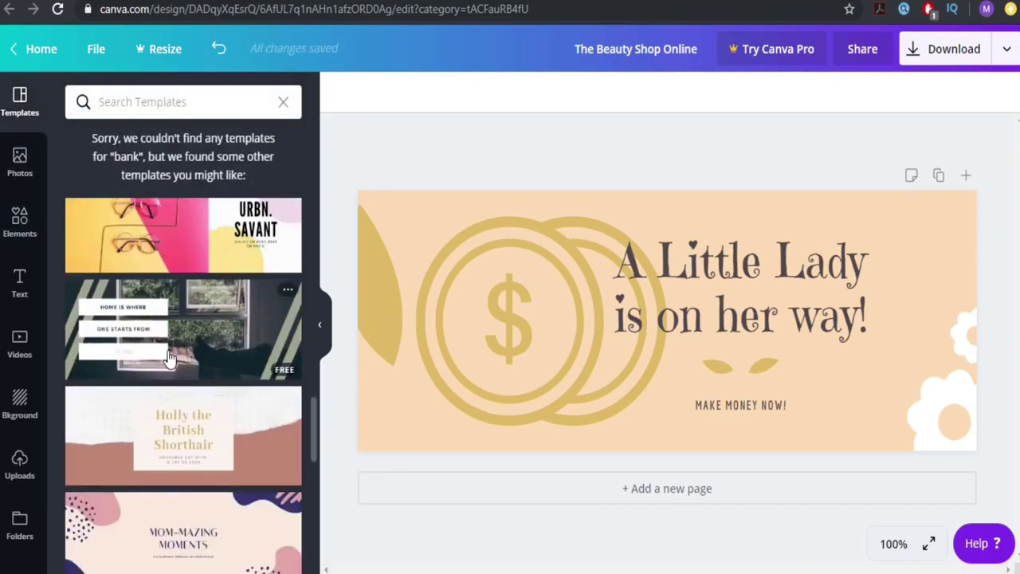
scroll(169, 359, "down", 4)
scroll(169, 359, "down", 1)
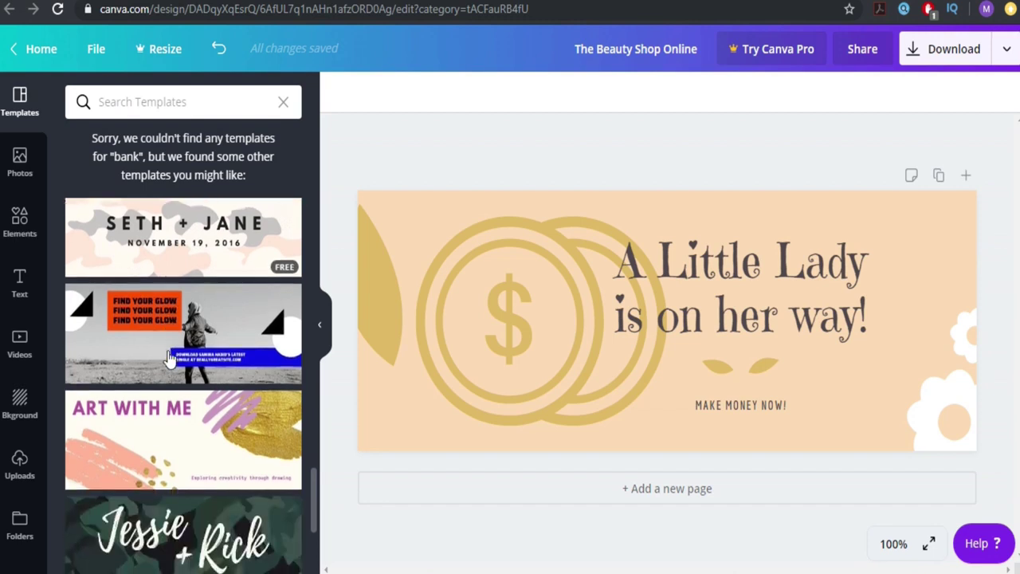
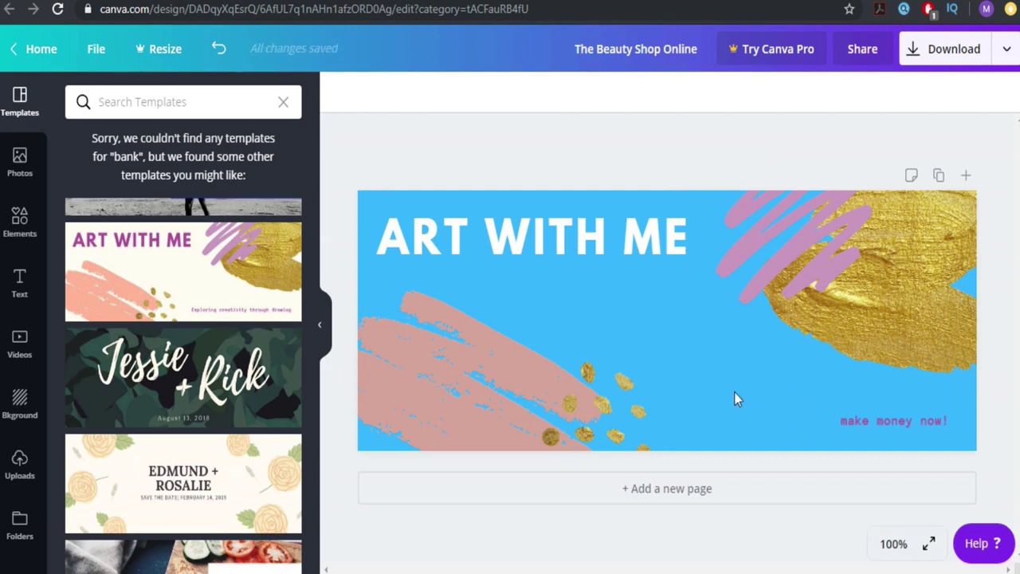
Browse further through the templates and apply the free Summer Lovin' toucan template to the banner
scroll(158, 384, "down", 4)
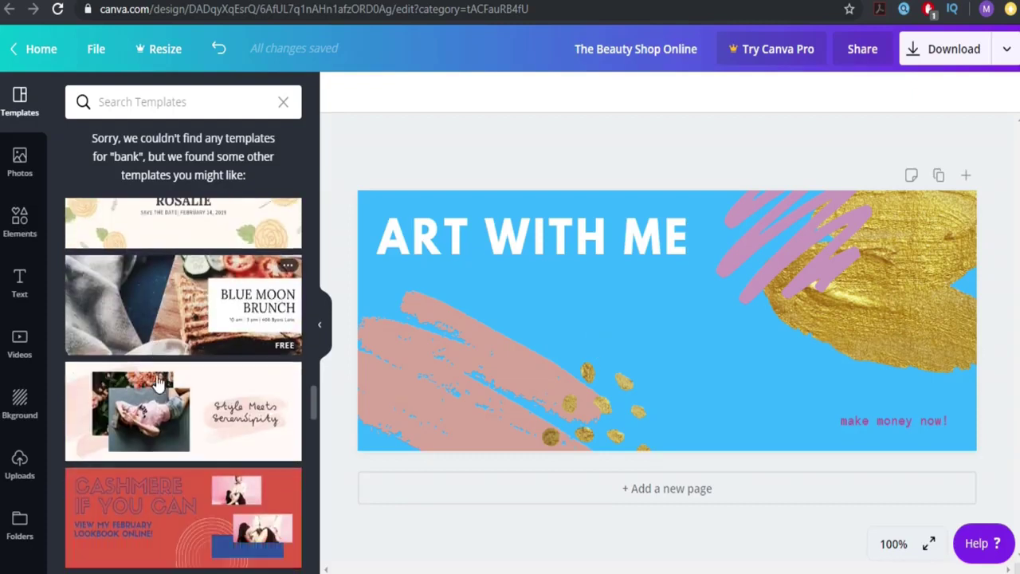
scroll(158, 383, "down", 2)
scroll(158, 384, "down", 10)
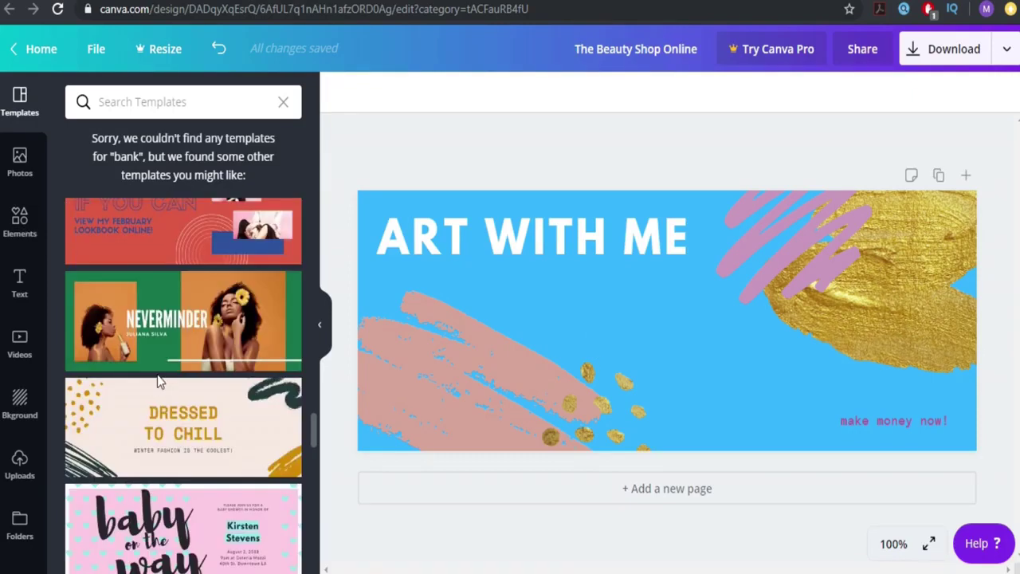
scroll(151, 363, "down", 4)
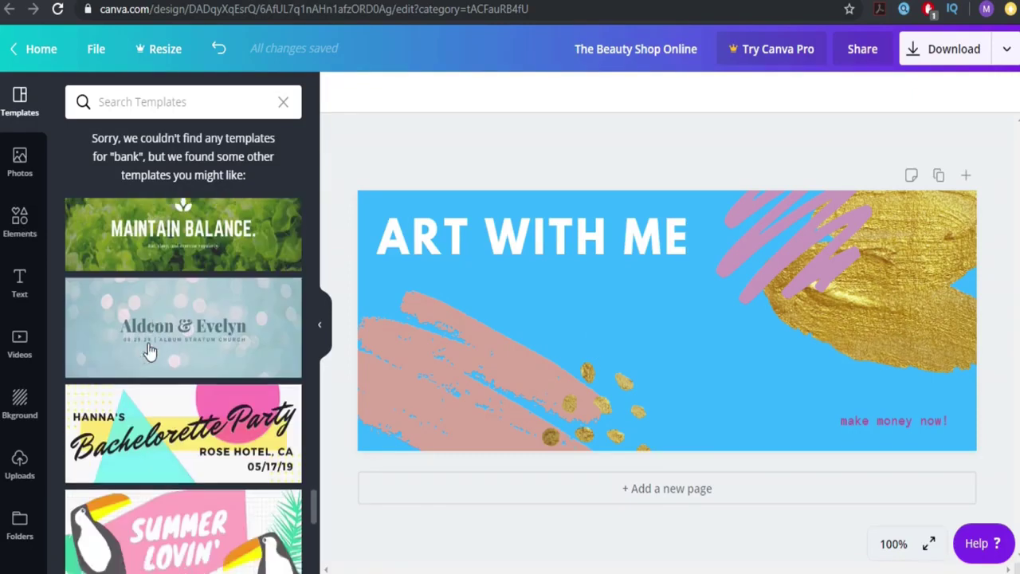
scroll(164, 359, "down", 2)
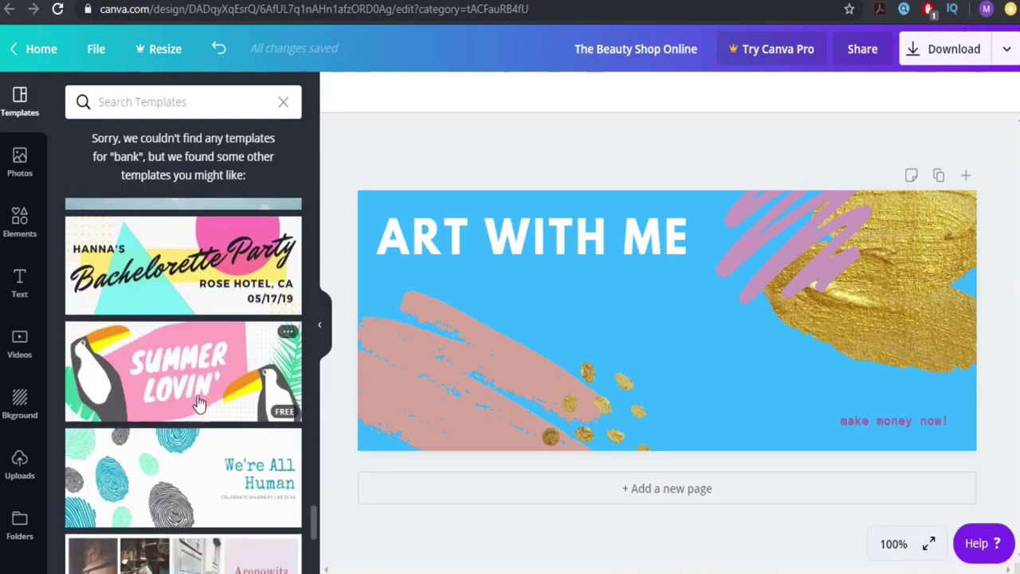
left_click(206, 378)
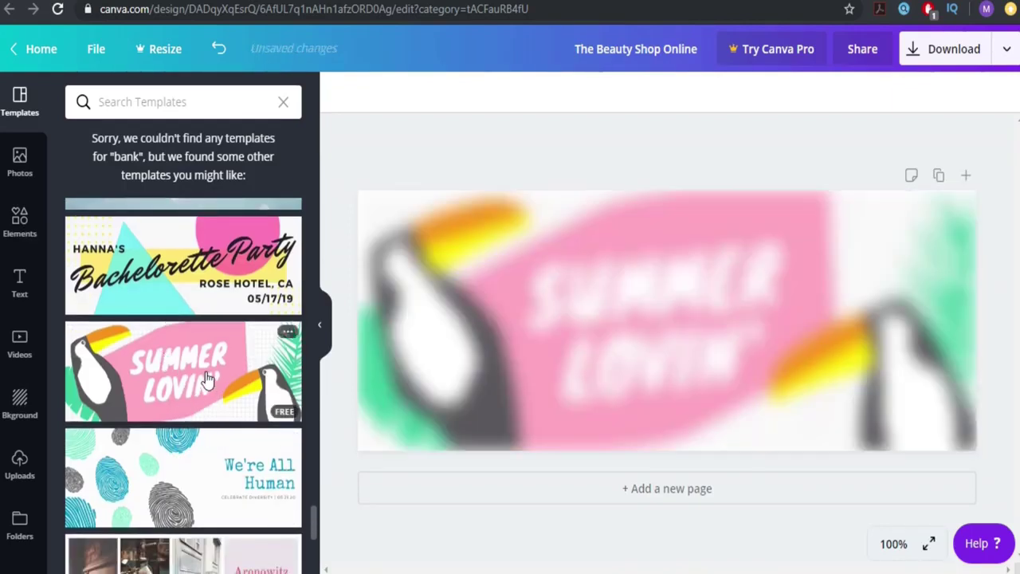
Move the toucan banner's headline up over the pink shape and replace its text with "THE NEW PET SHOP"
left_click(654, 345)
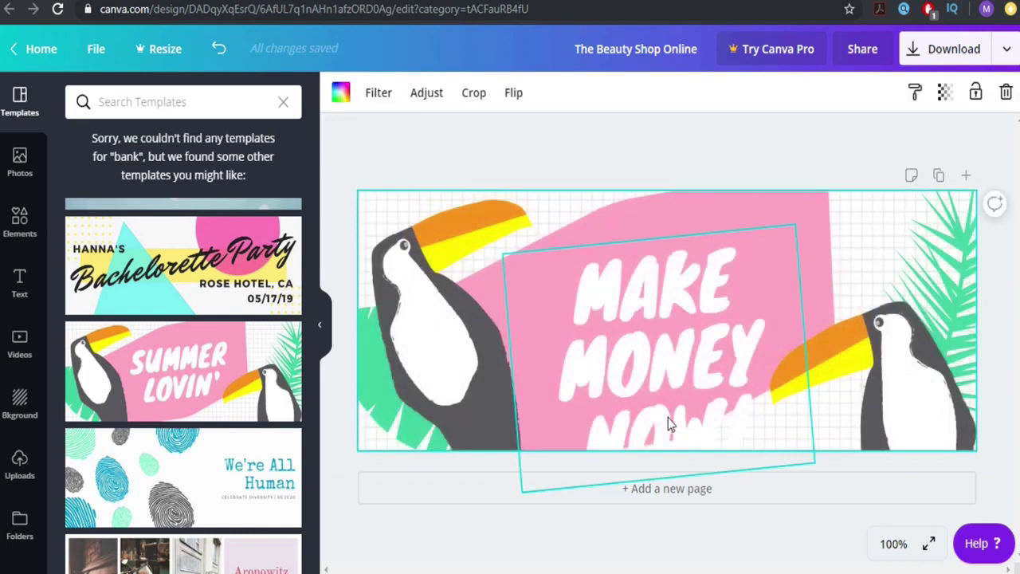
left_click(654, 313)
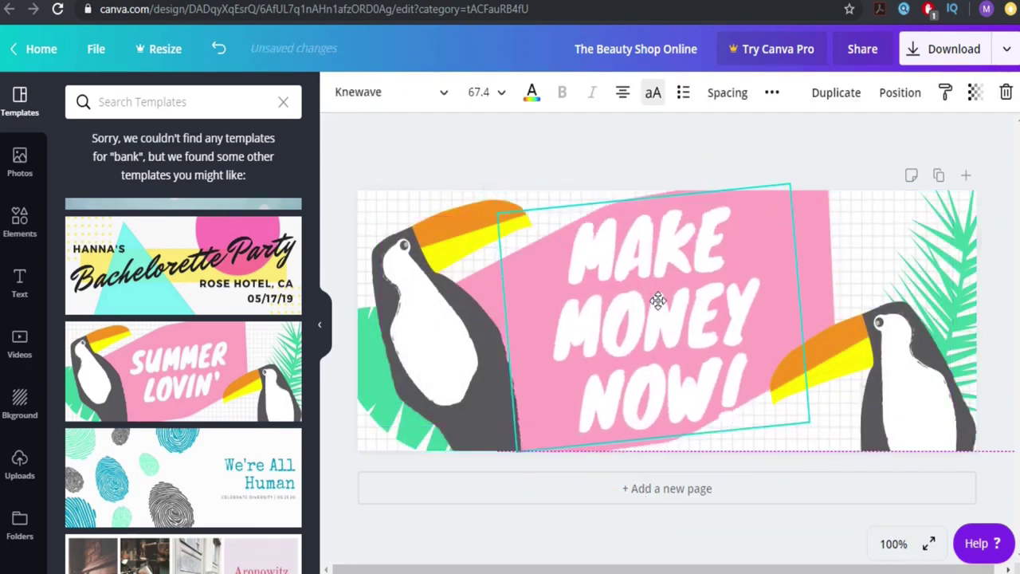
double_click(658, 301)
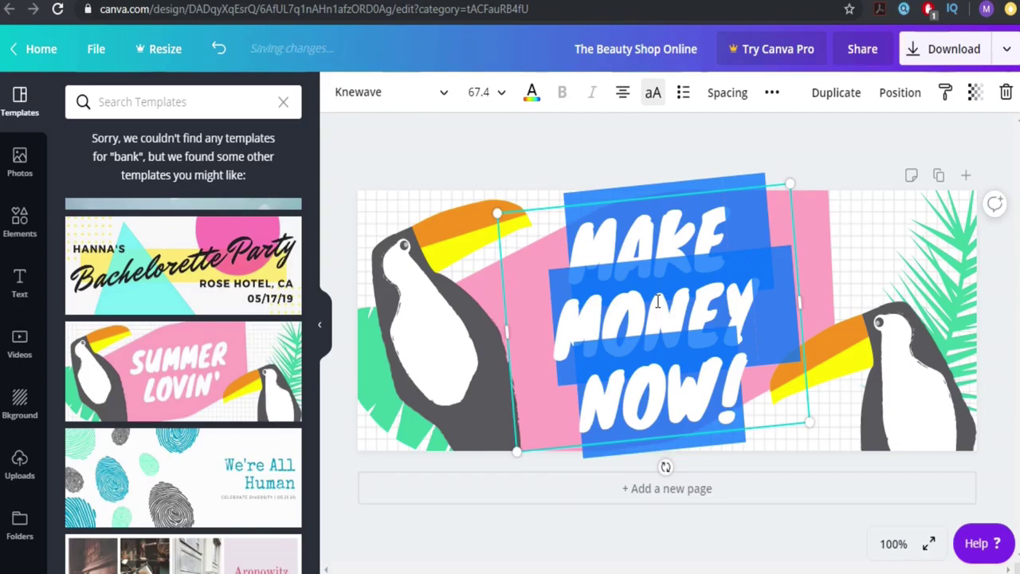
key("BackSpace")
type("THE")
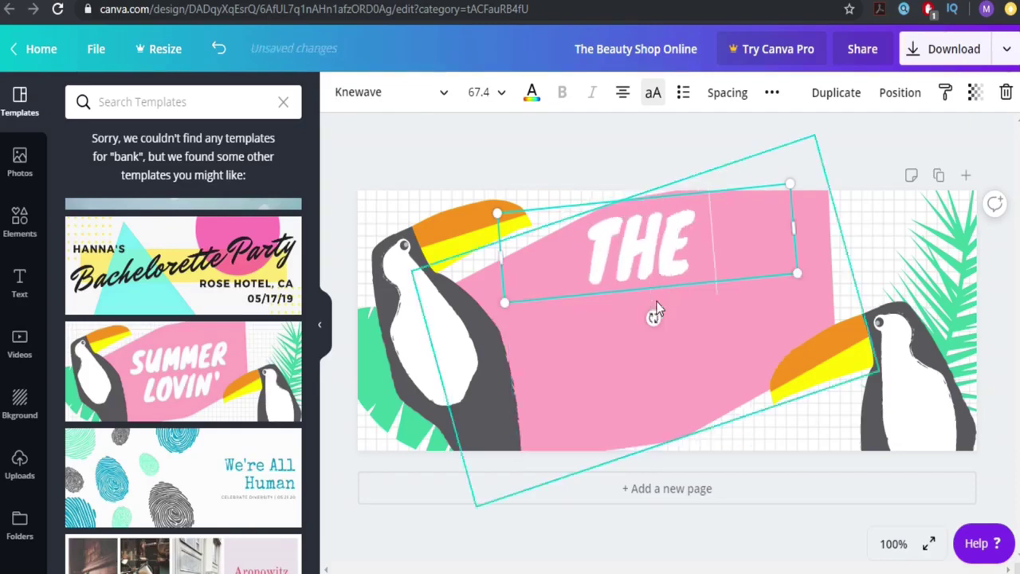
type(" NEW PE")
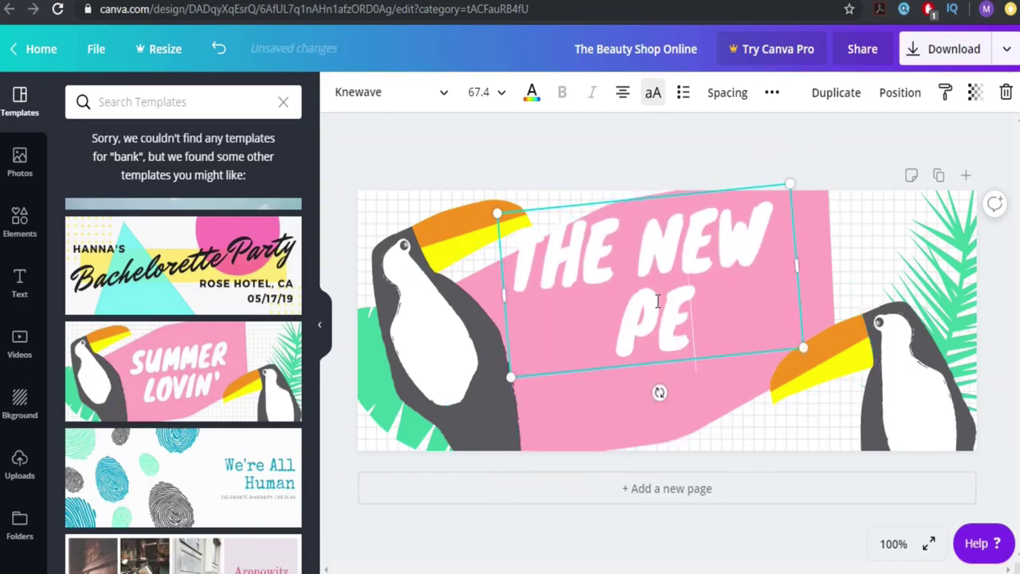
key("BackSpace")
type("T SHOP")
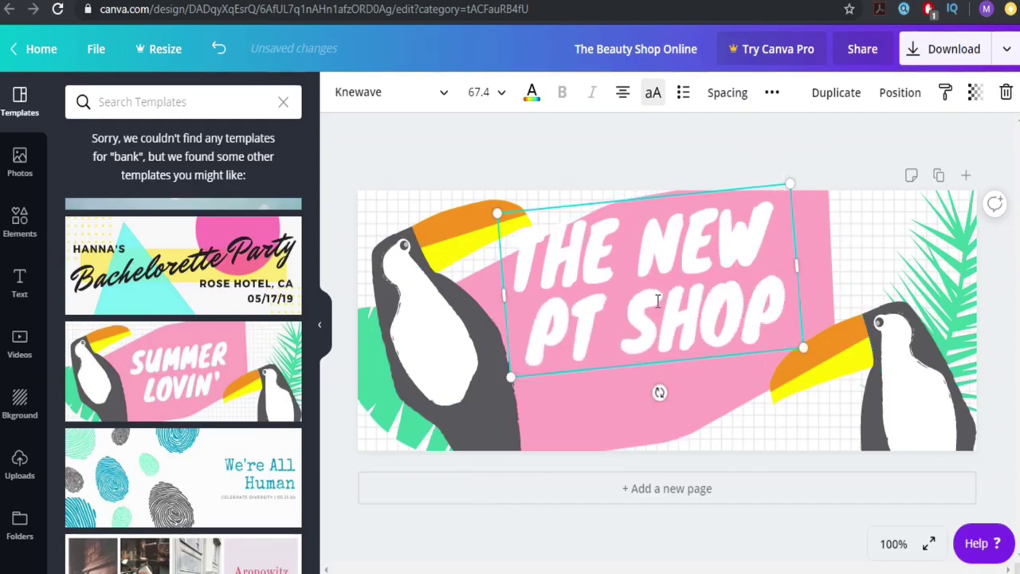
left_click(594, 325)
type("E")
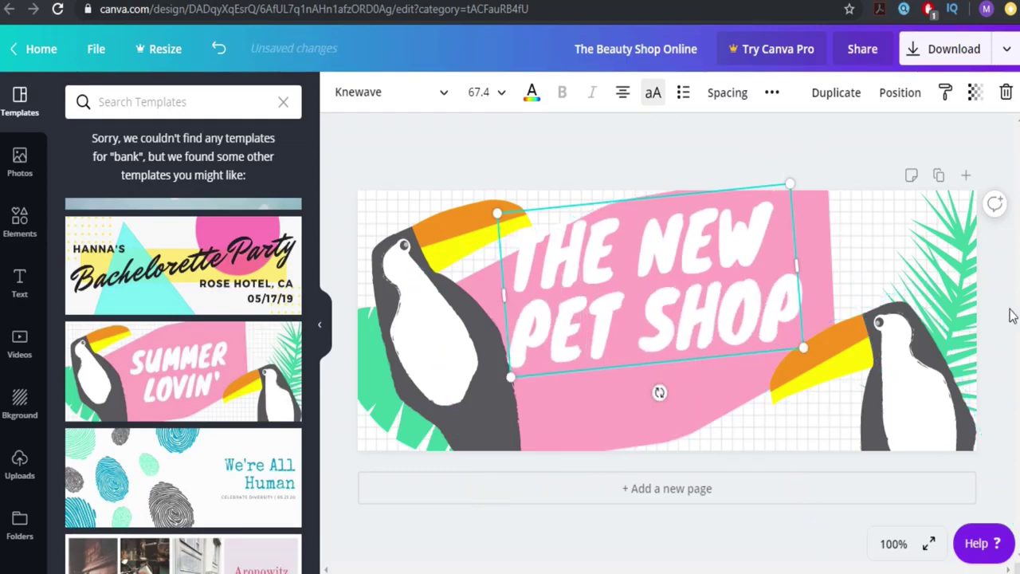
Tilt the headline to follow the pink shape, resize it to font size 64 and position it between the two toucans
left_click(1011, 314)
left_click(701, 311)
left_click_drag(806, 207, 764, 236)
left_click_drag(654, 416, 678, 389)
left_click_drag(632, 327, 621, 337)
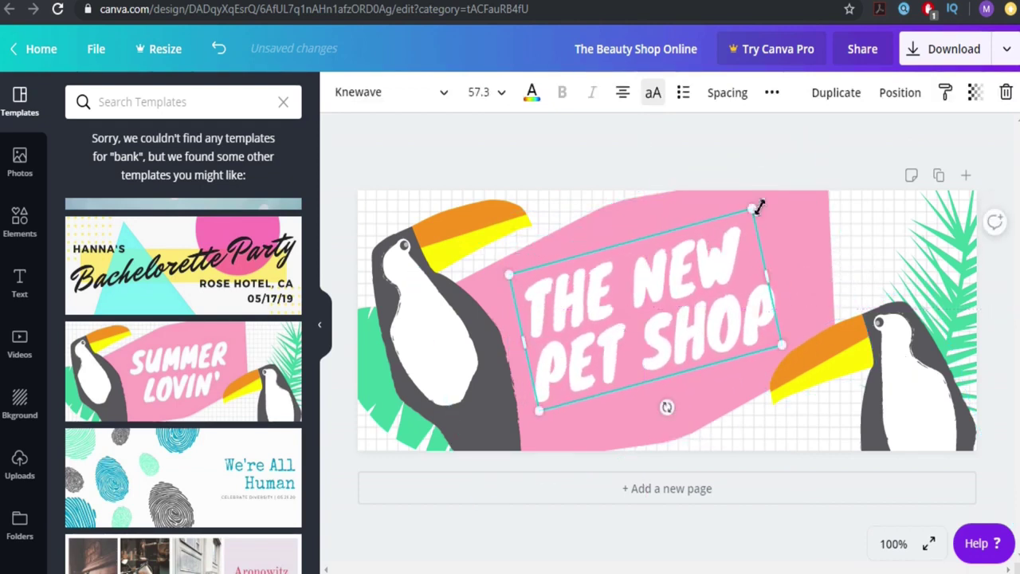
left_click_drag(758, 205, 793, 182)
mouse_move(715, 272)
left_mouse_down()
mouse_move(700, 275)
mouse_move(709, 274)
left_mouse_up()
left_click(872, 221)
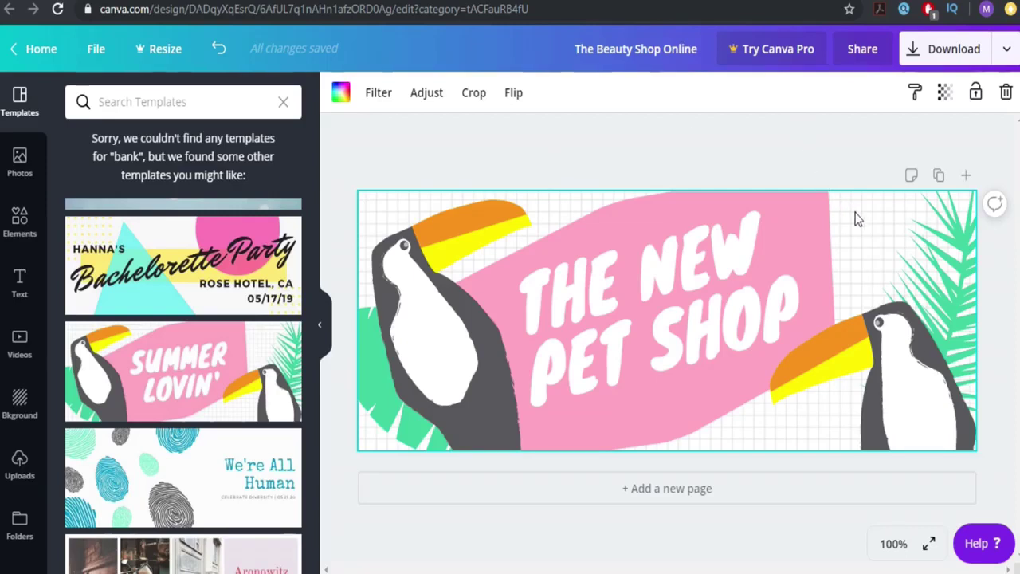
Try yellow and white for the banner background, and set it to a custom dark magenta (#bd197c)
left_click(341, 94)
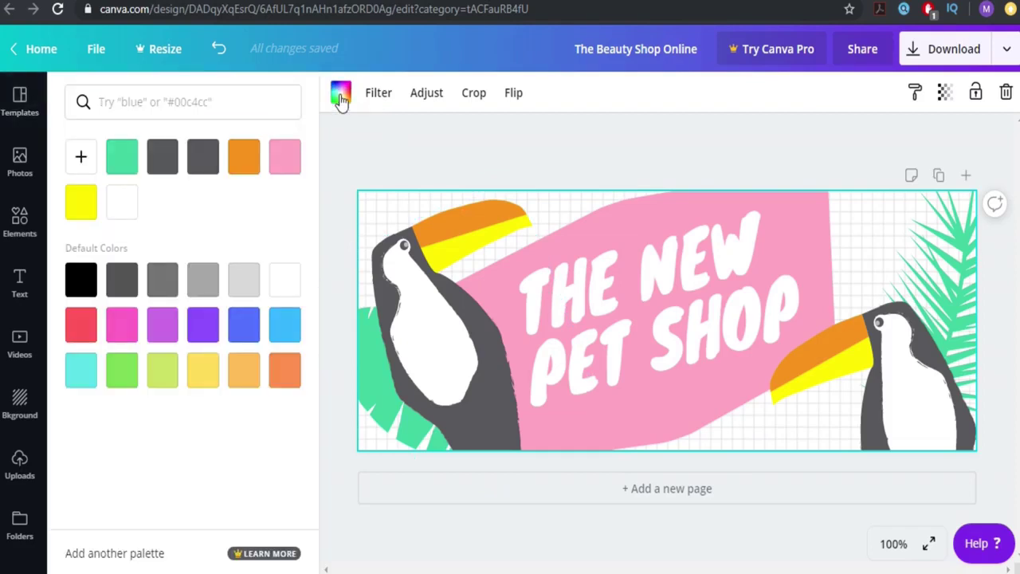
left_click(81, 210)
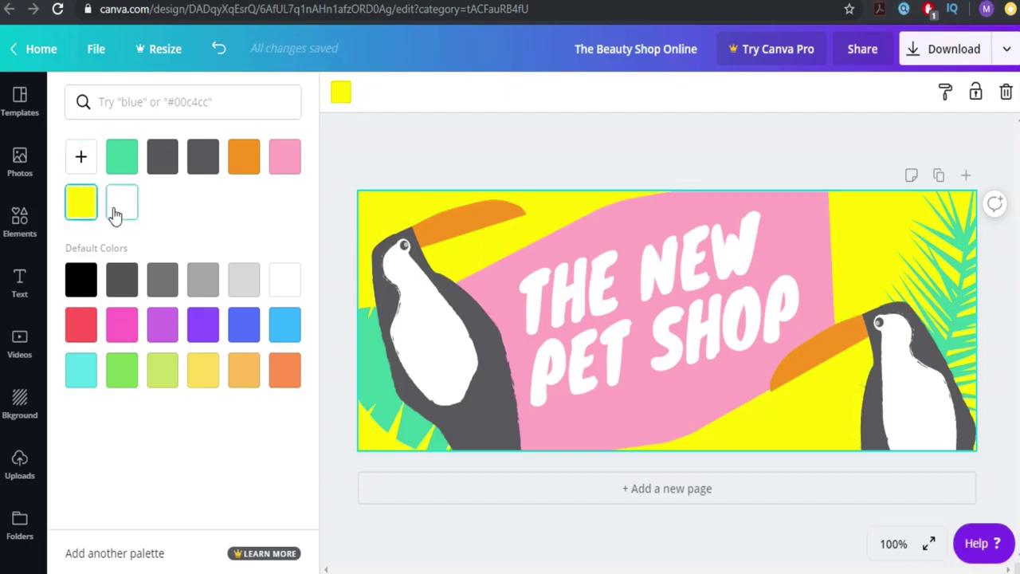
left_click(118, 211)
left_click(82, 159)
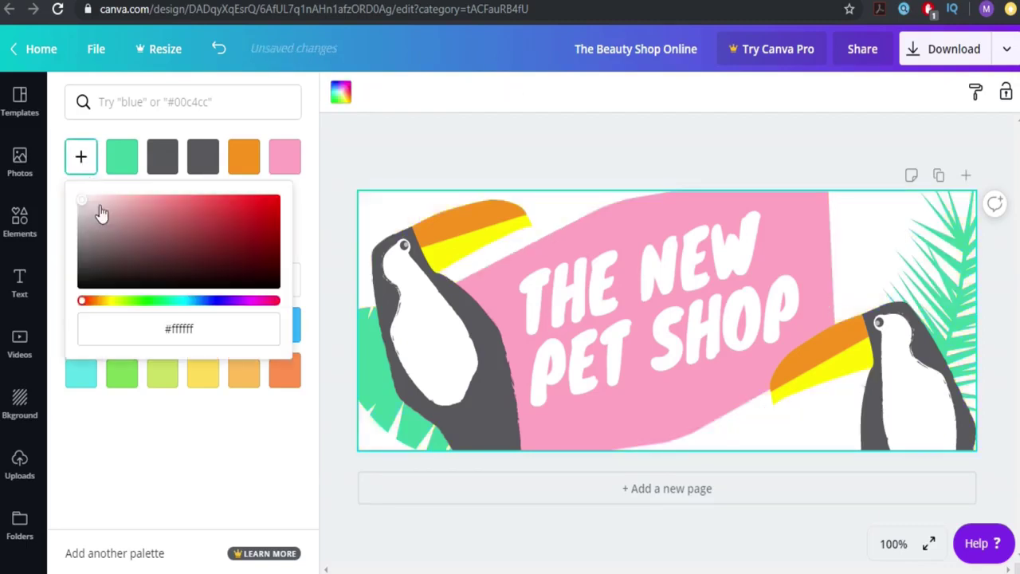
left_click(256, 300)
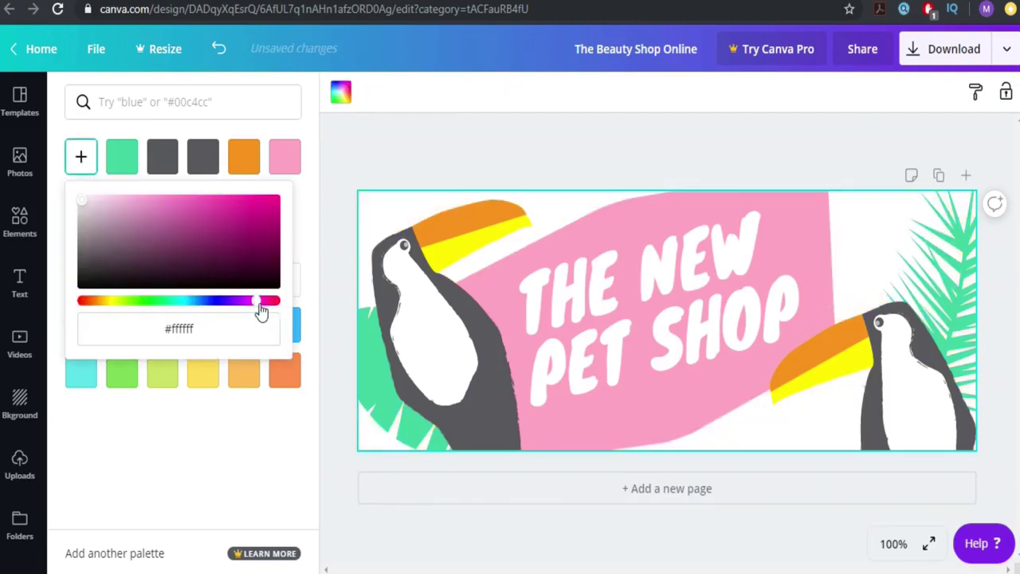
left_click(244, 200)
left_click_drag(243, 200, 253, 218)
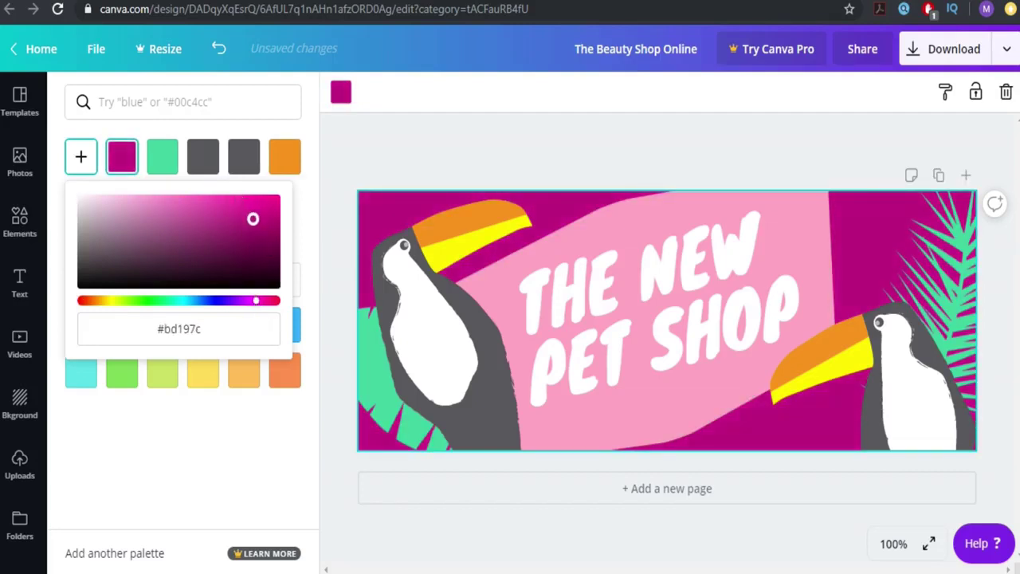
left_click(338, 218)
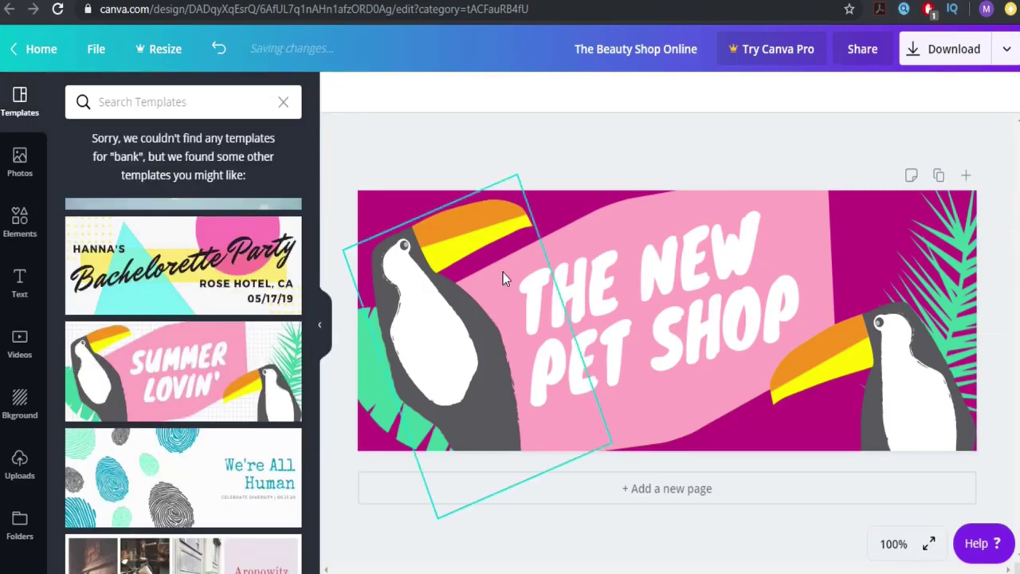
Recolour the word SHOP in the headline with the default soft yellow
left_click(676, 346)
double_click(662, 356)
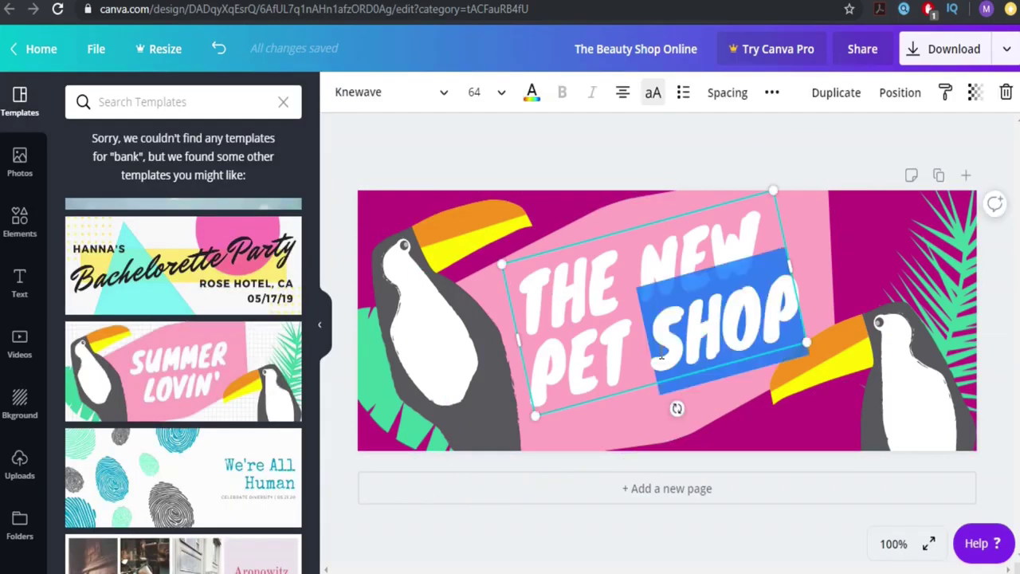
left_click(531, 94)
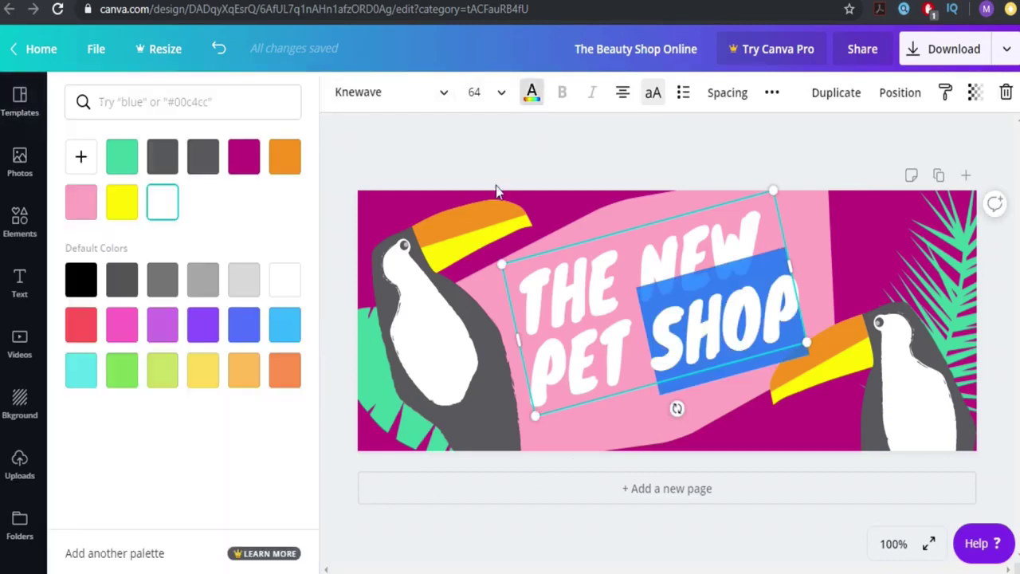
left_click(202, 370)
left_click(537, 159)
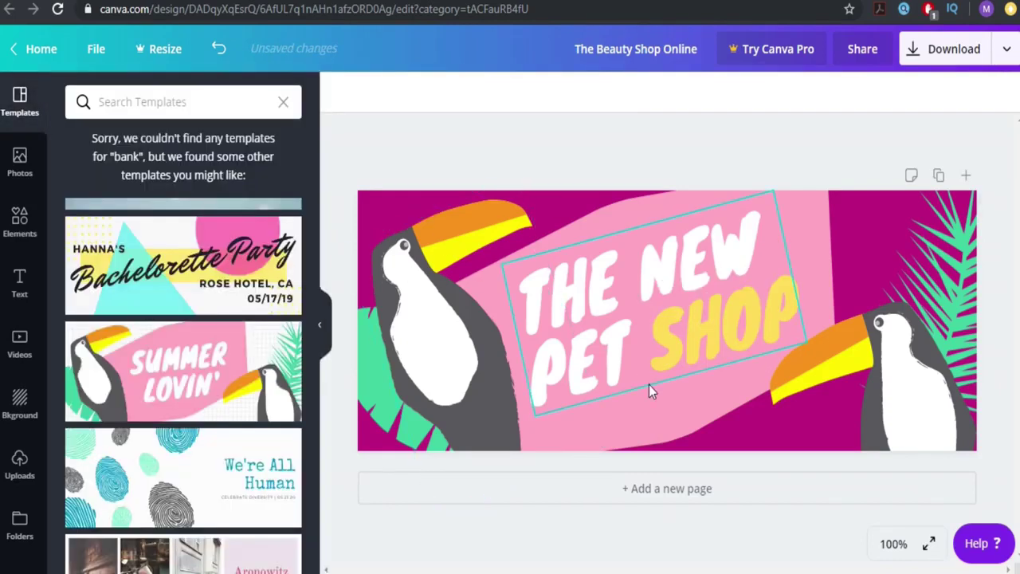
Change the word SHOP in the headline to a custom bright yellow (#fffd20) matching the toucans' beaks
left_click(693, 327)
left_click(664, 349)
left_click_drag(663, 349, 793, 303)
left_click(531, 96)
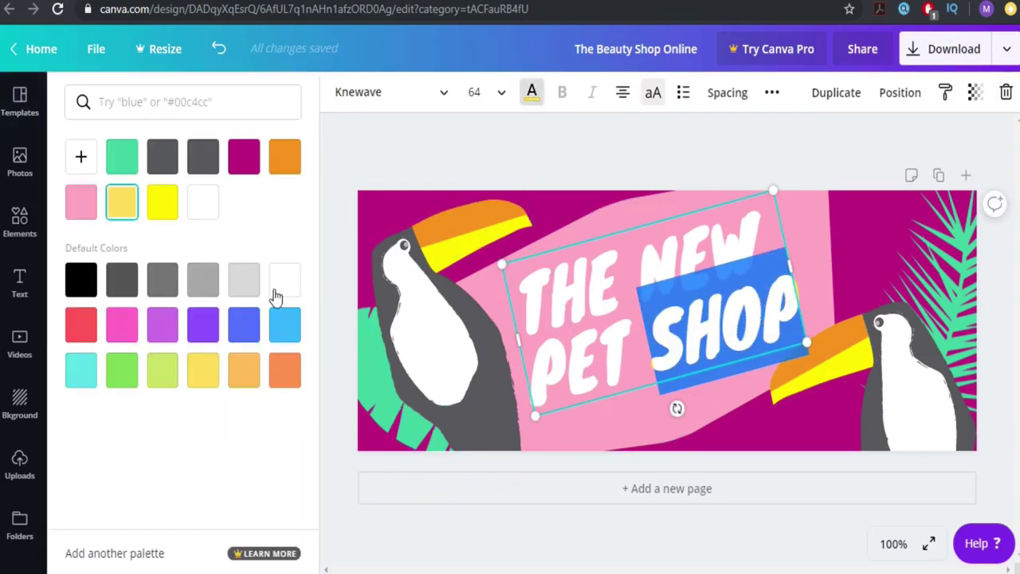
left_click(163, 209)
left_click(89, 158)
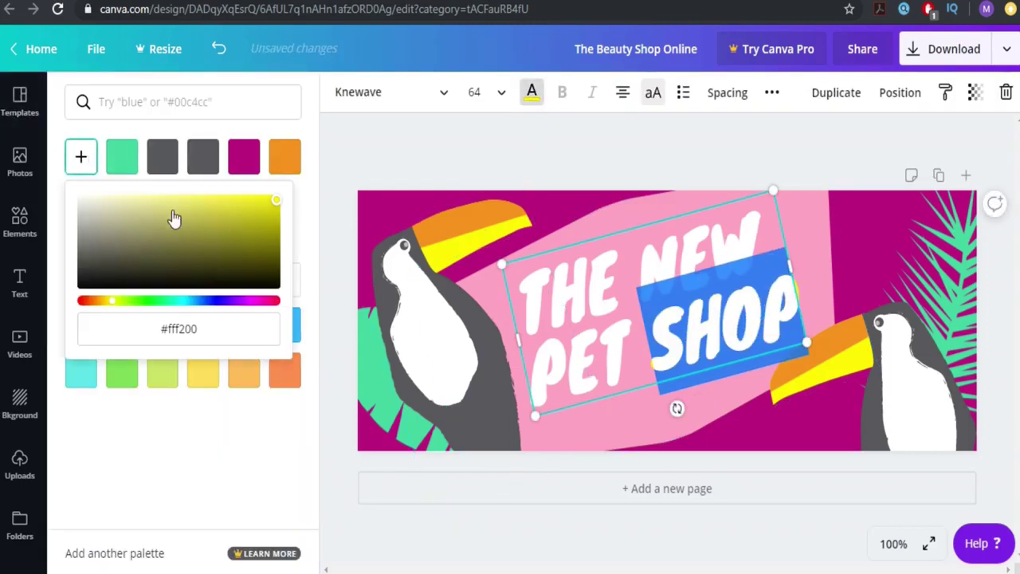
left_click_drag(112, 307, 114, 307)
left_click(257, 197)
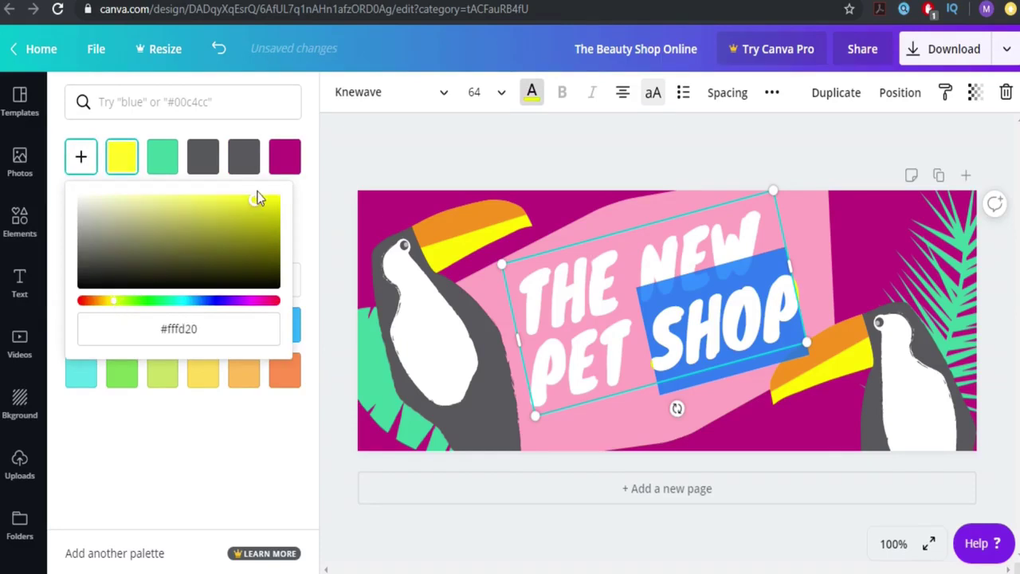
left_click(128, 153)
left_click(409, 155)
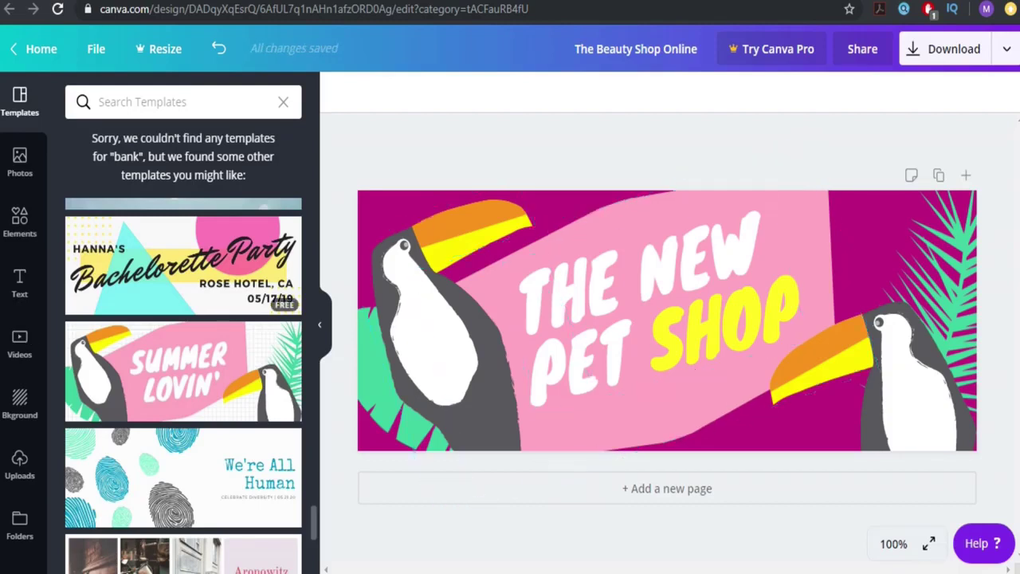
Open the text styles available for adding text to the banner
left_click(20, 287)
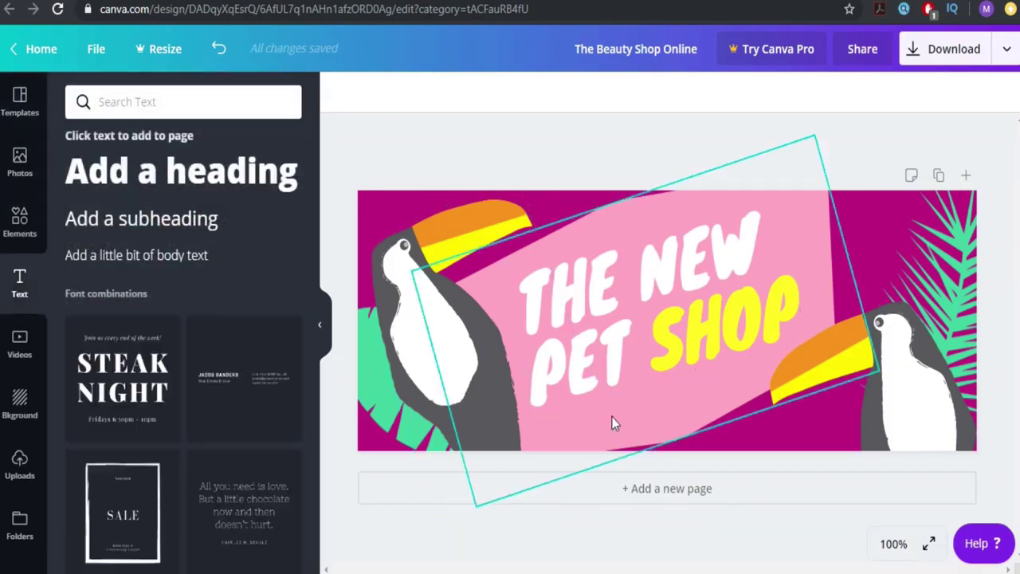